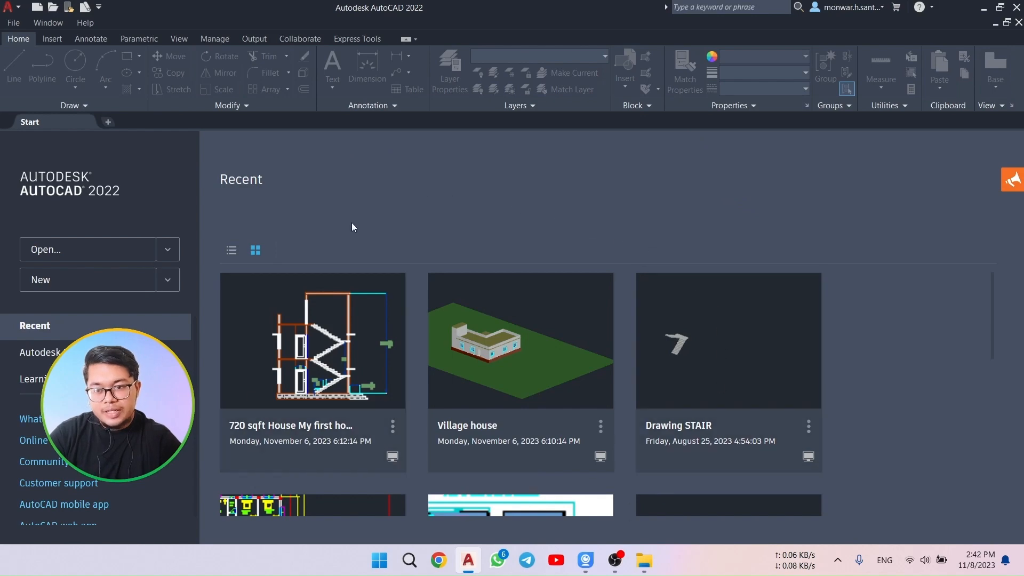
left_click(11, 6)
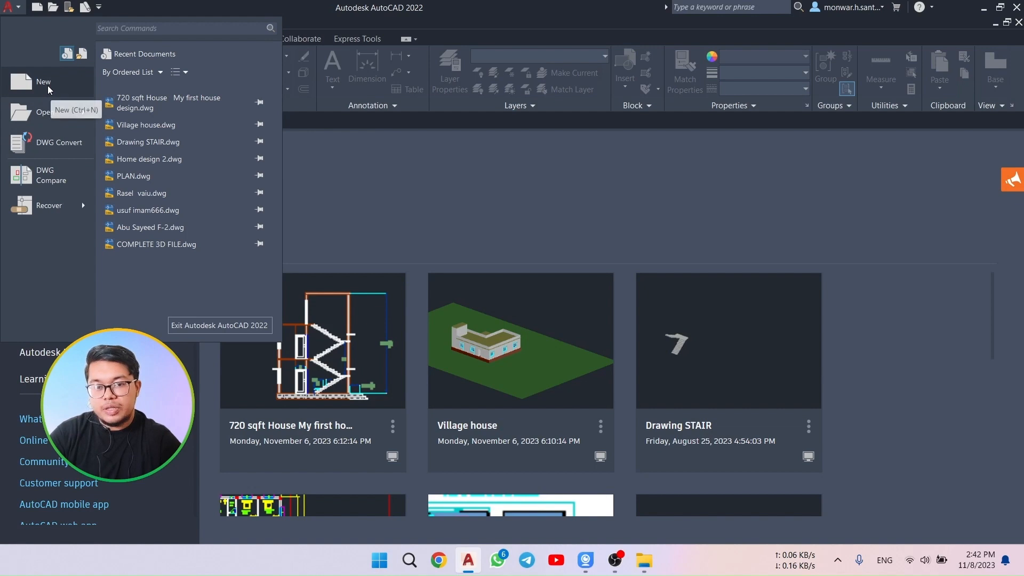
mouse_move(51, 117)
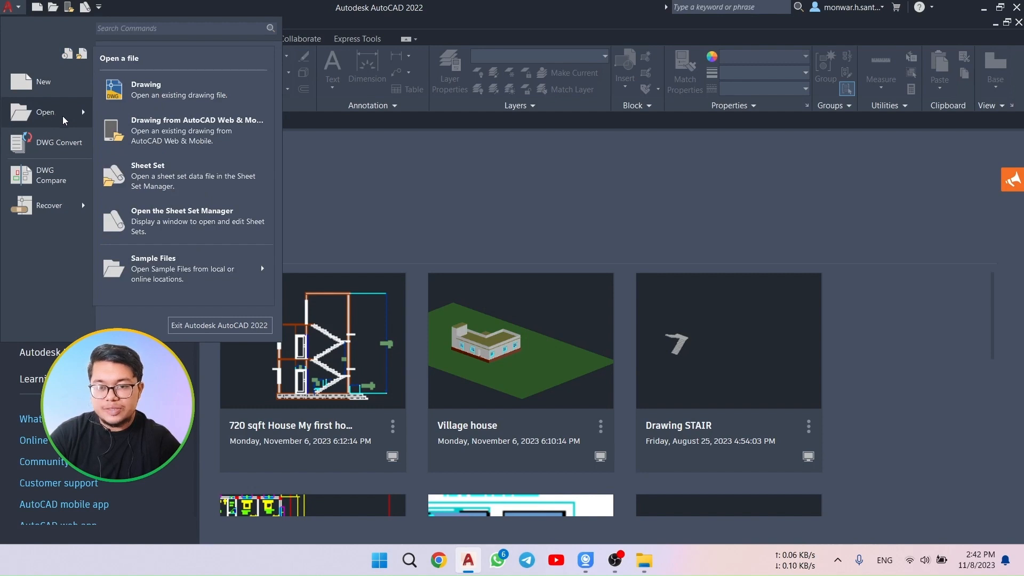
left_click(496, 203)
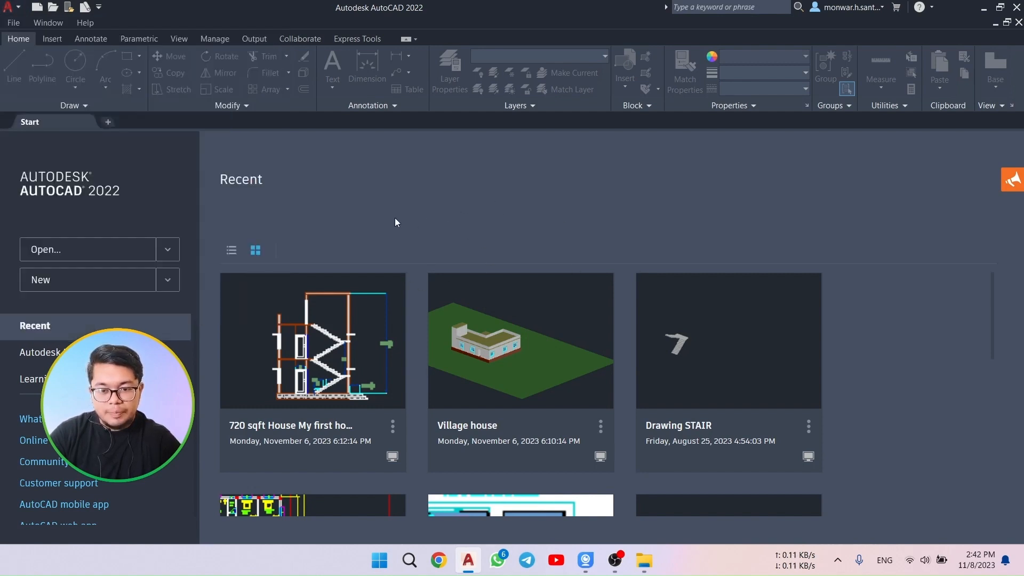
scroll(324, 389, "down", 2)
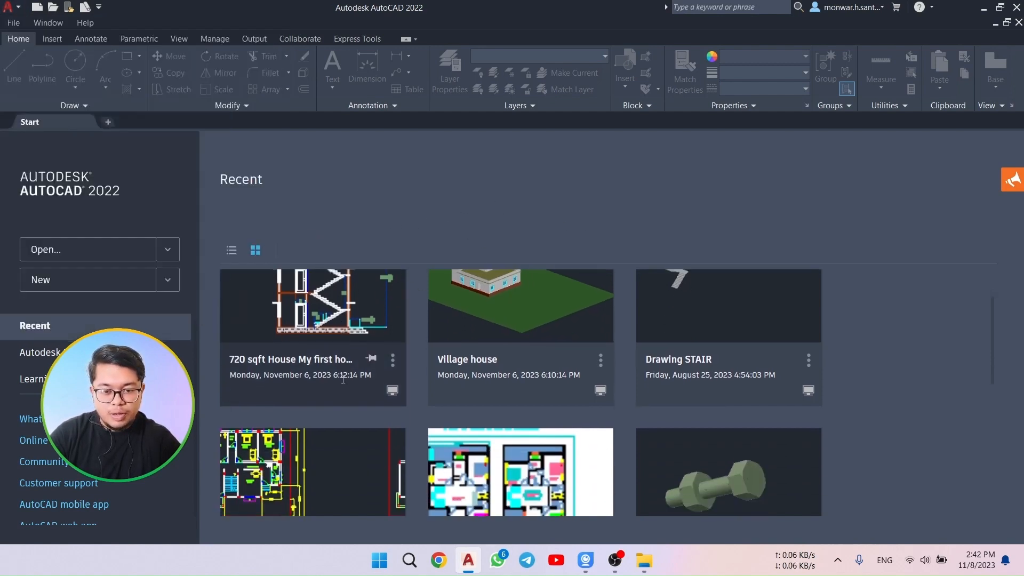
scroll(343, 382, "up", 2)
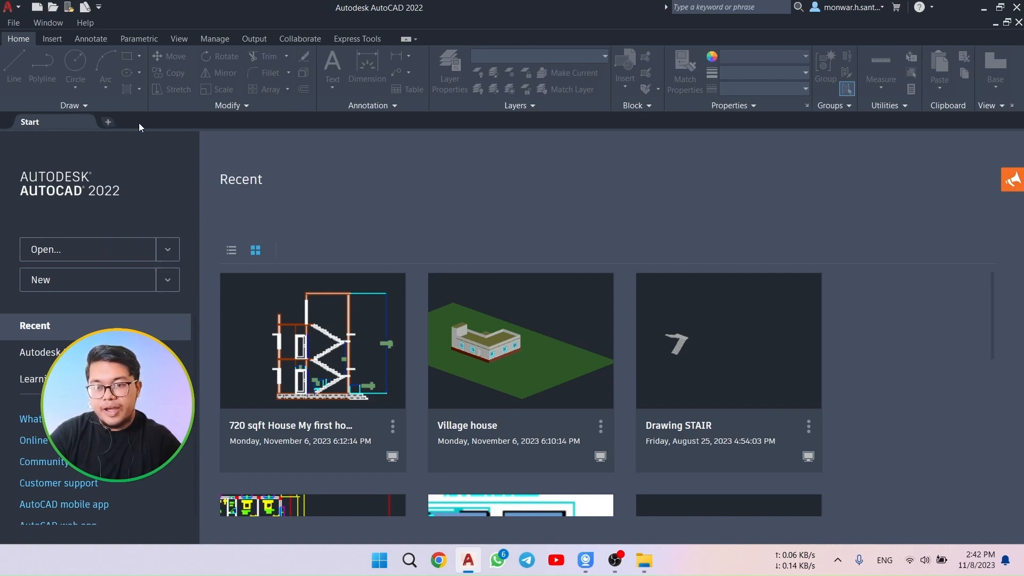
Create a new blank drawing and look over its available workspaces
left_click(108, 122)
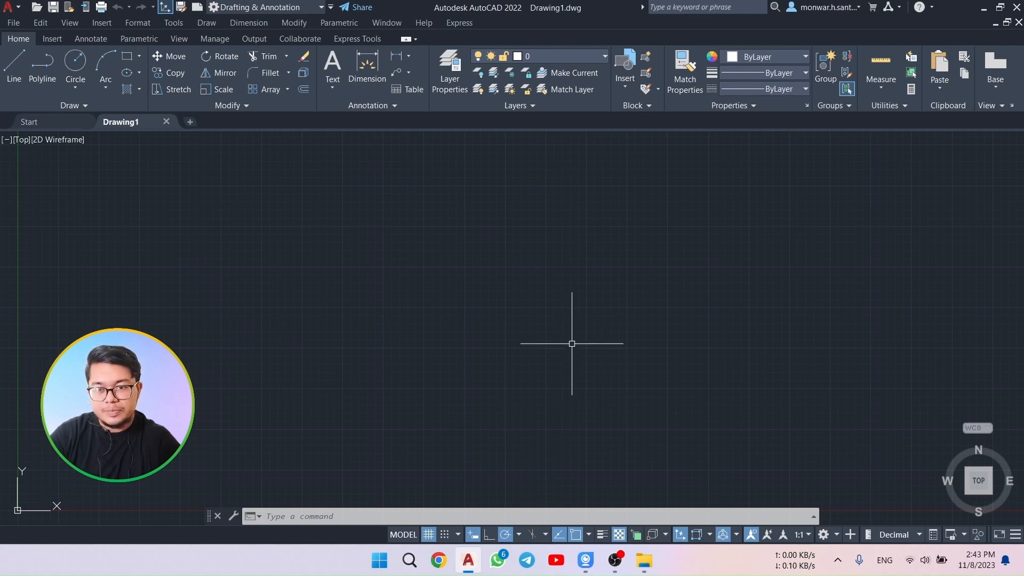
left_click(297, 7)
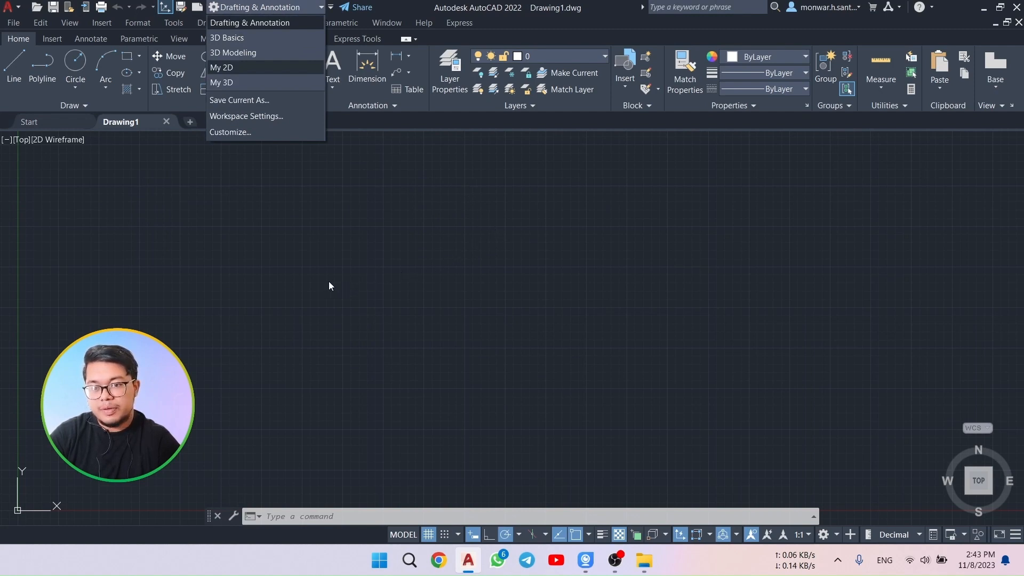
left_click(300, 282)
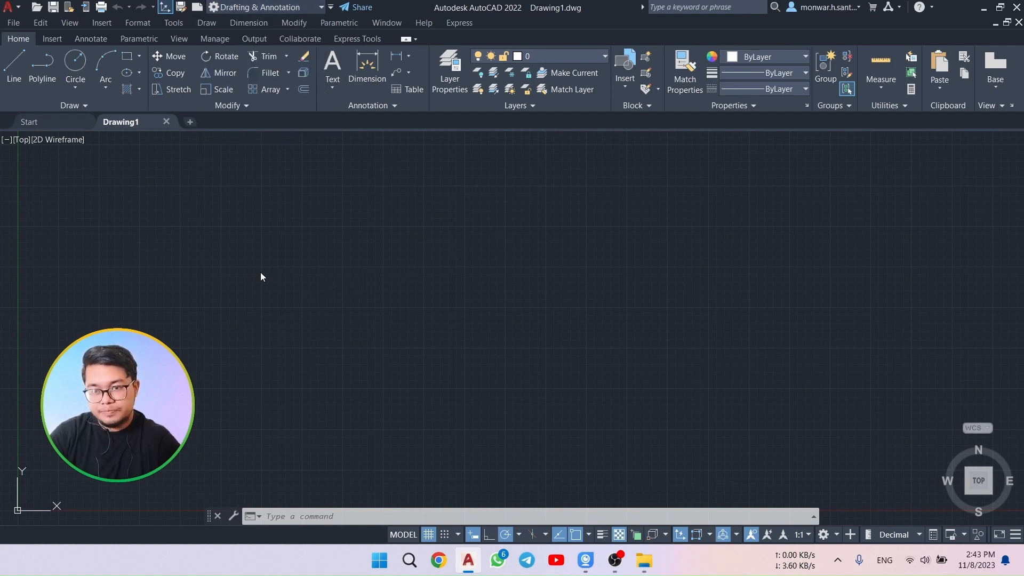
Review the file commands offered on the Start page, and return to the Drawing1 drawing
left_click(63, 127)
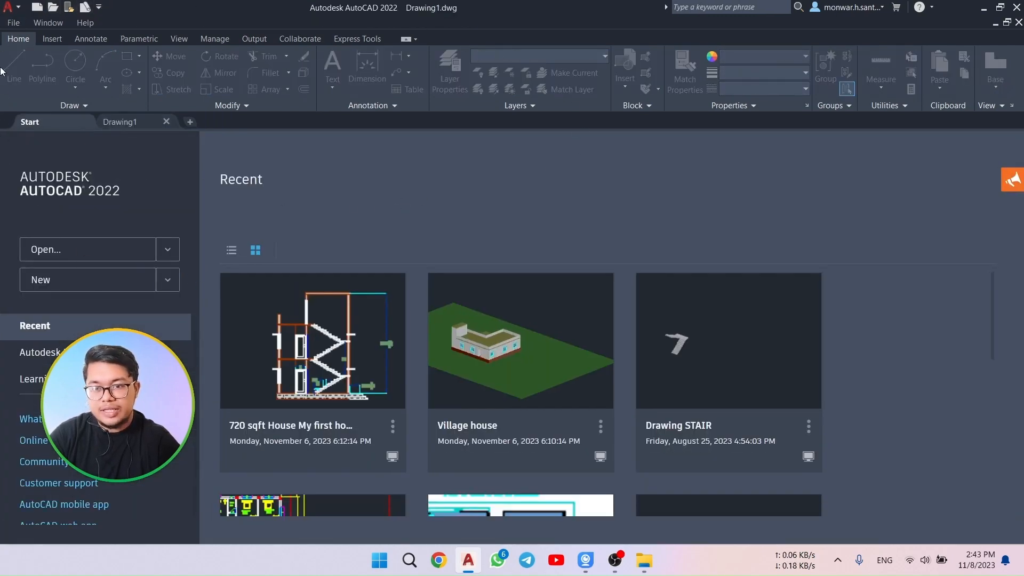
left_click(13, 23)
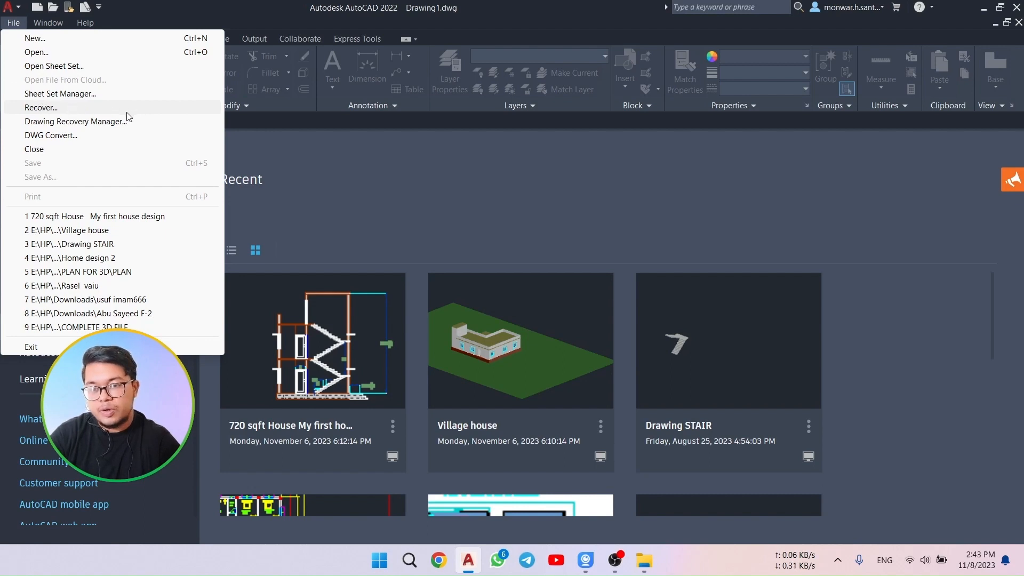
left_click(249, 151)
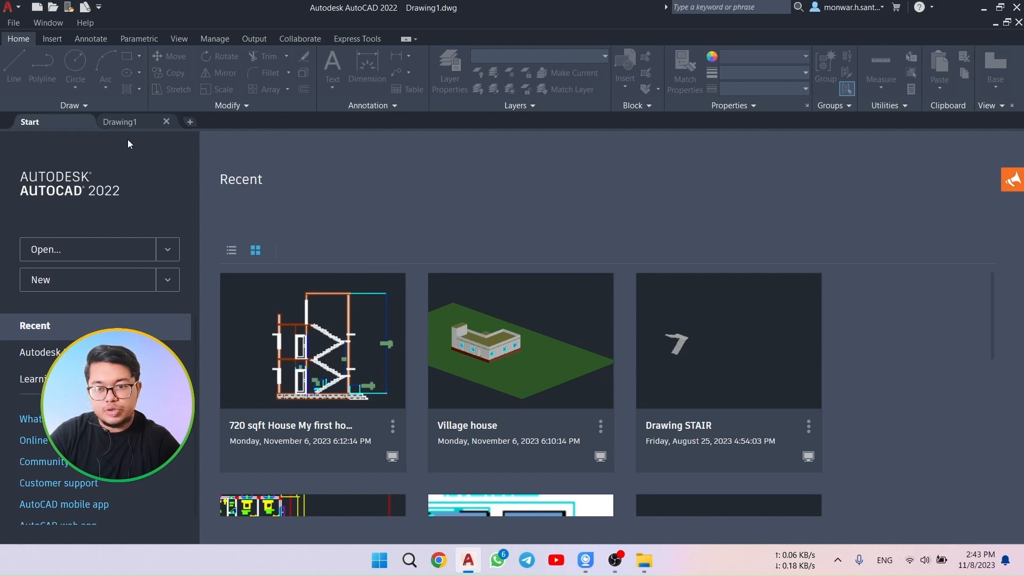
left_click(121, 123)
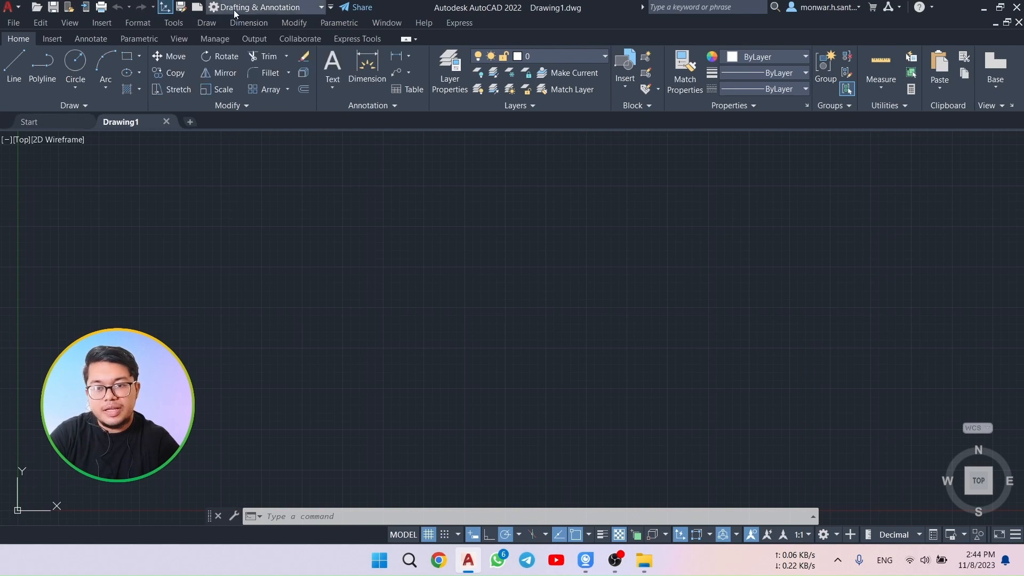
Hide the workspace selector from the Quick Access Toolbar
left_click(274, 7)
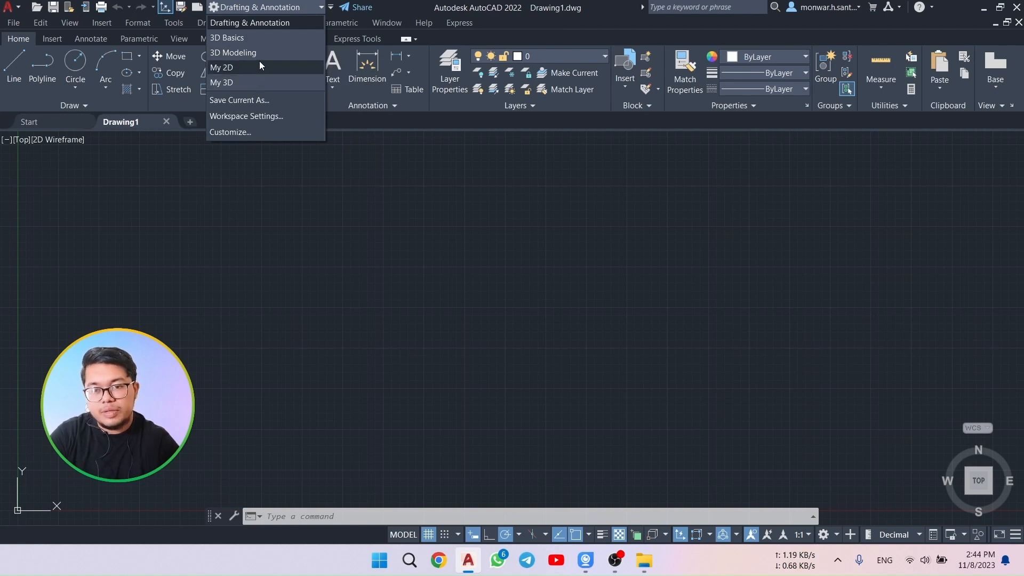
left_click(329, 9)
left_click(331, 8)
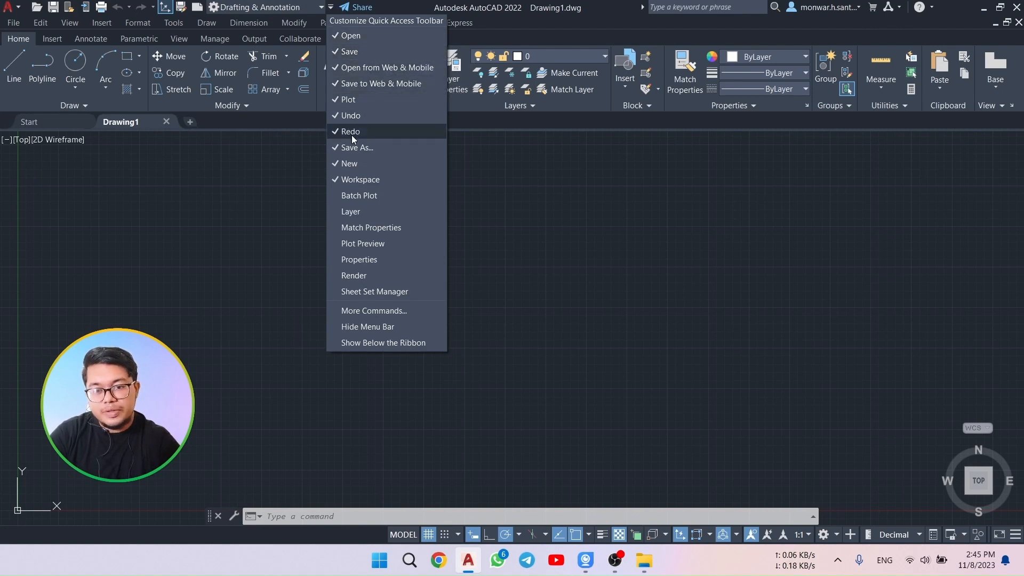
left_click(357, 180)
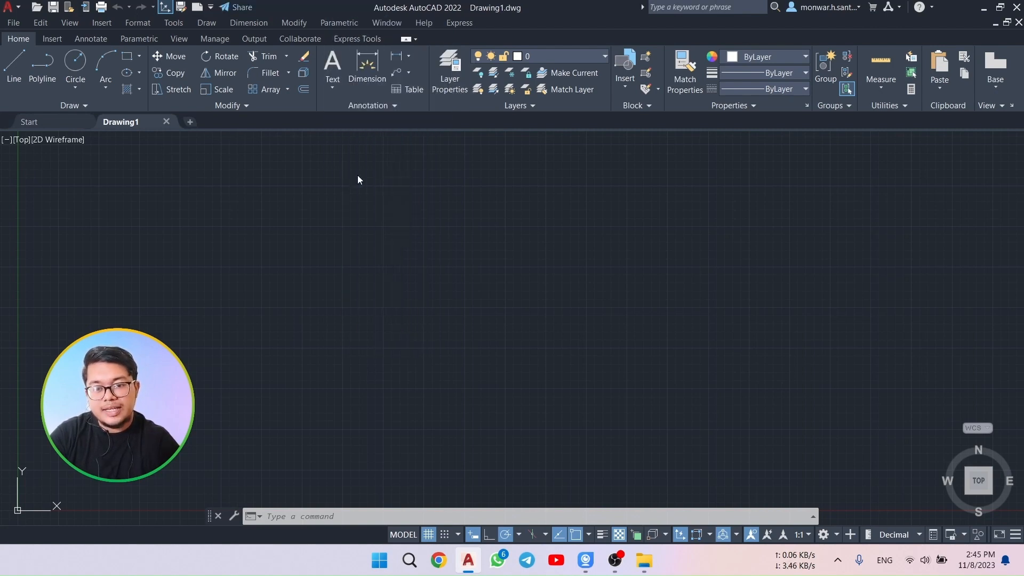
Restore the workspace selector on the Quick Access Toolbar
left_click(211, 7)
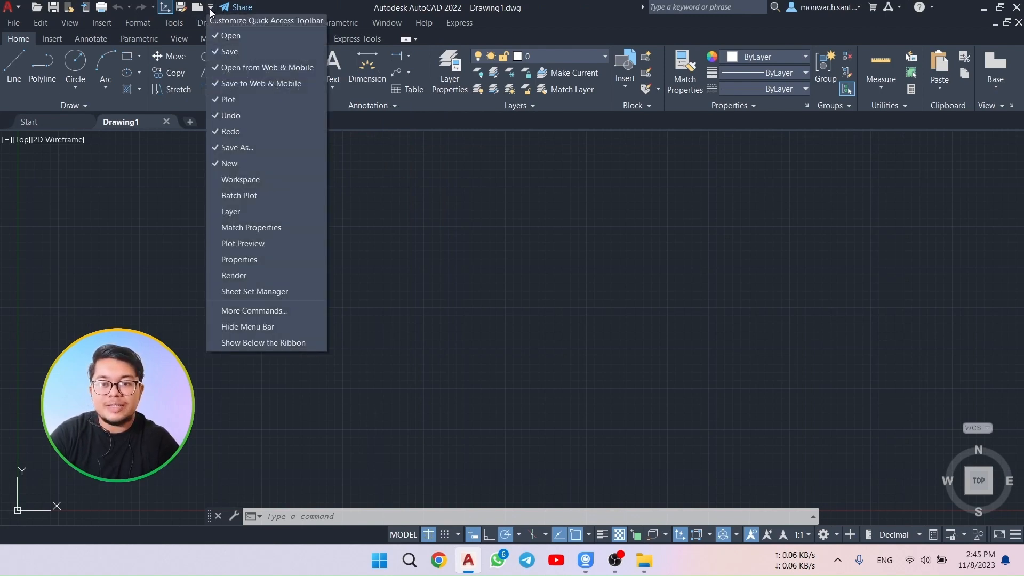
left_click(246, 179)
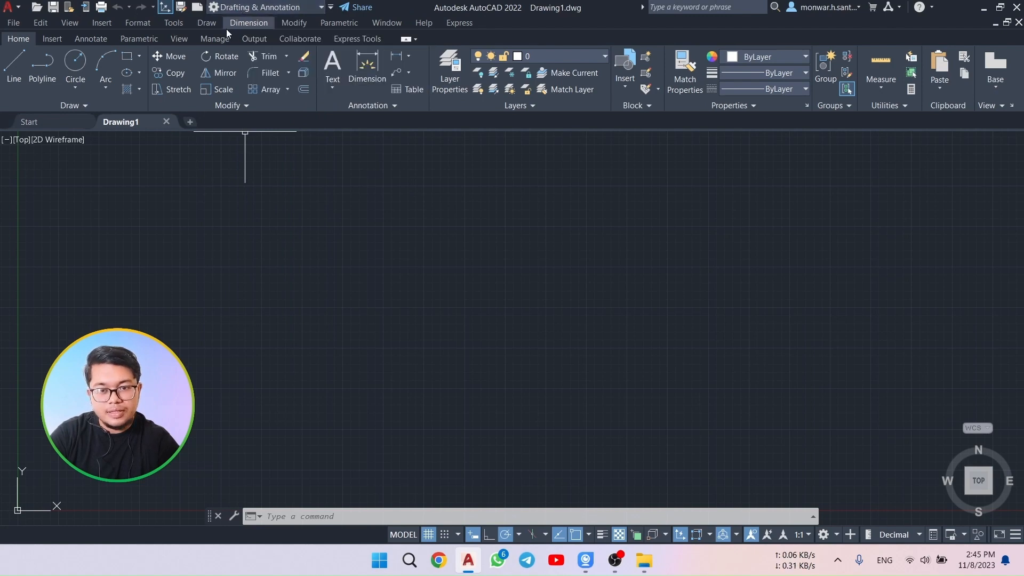
left_click(278, 8)
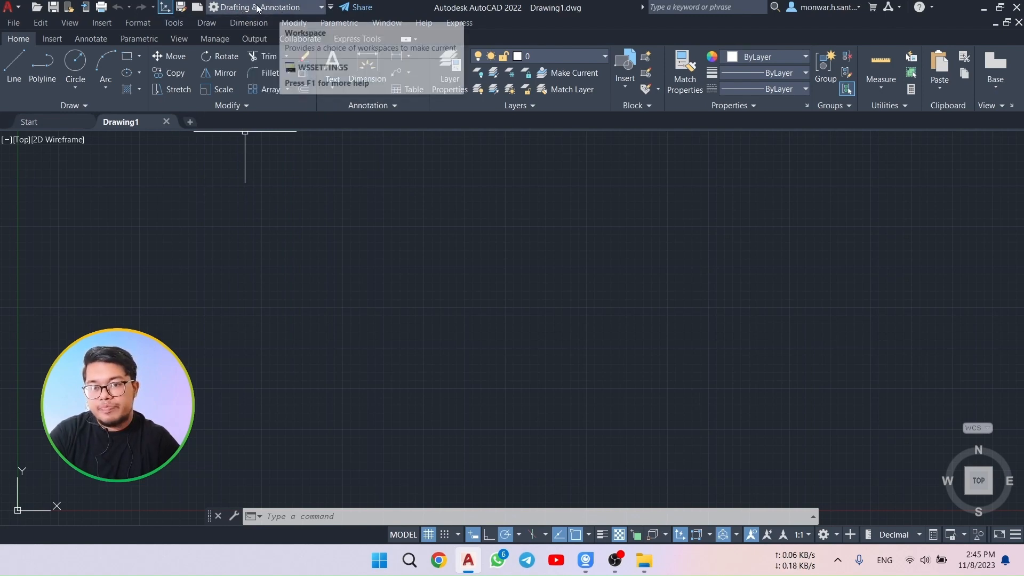
Look over the drawing's file commands, and hide the menu bar
left_click(16, 23)
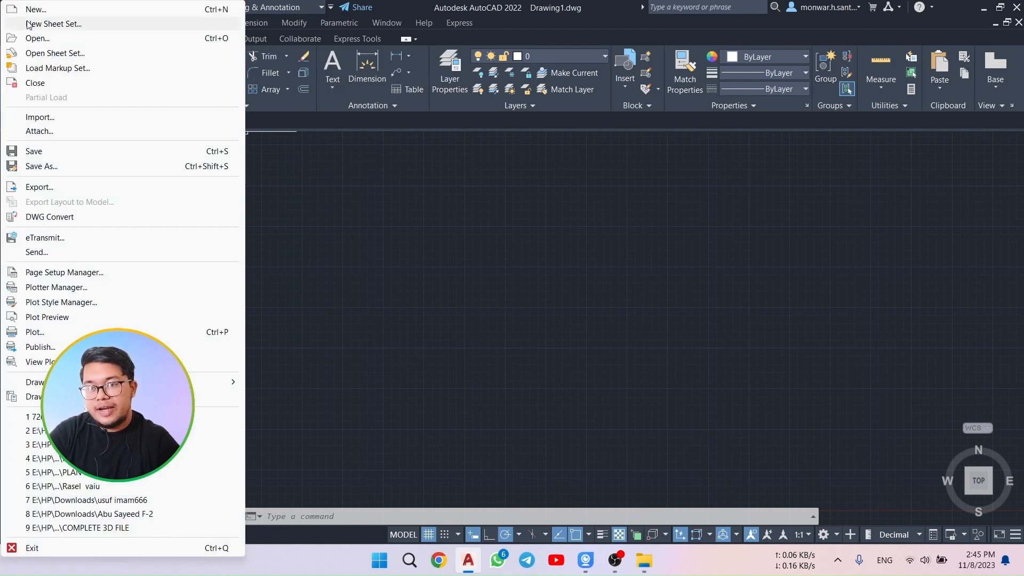
left_click(410, 2)
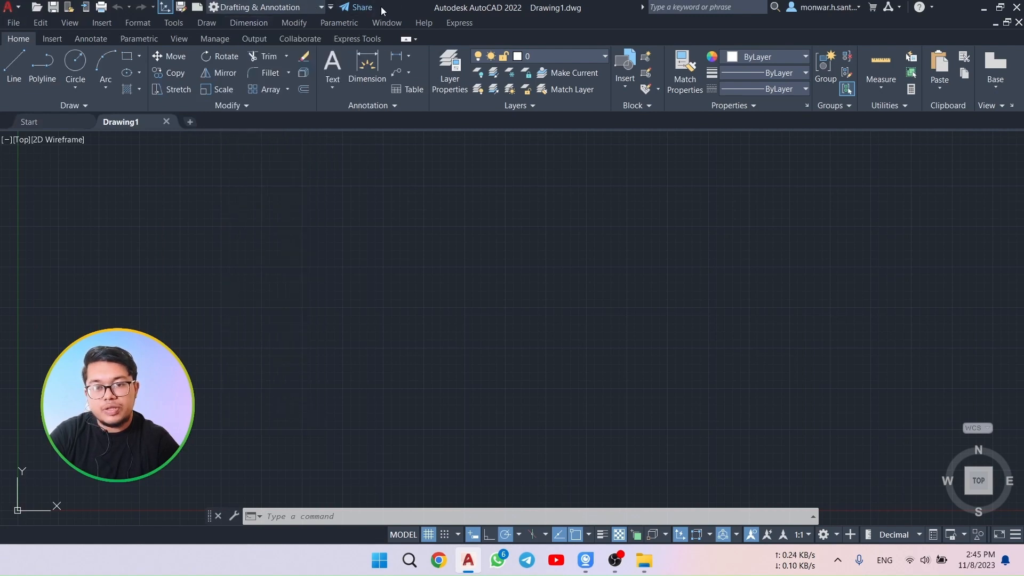
left_click(331, 8)
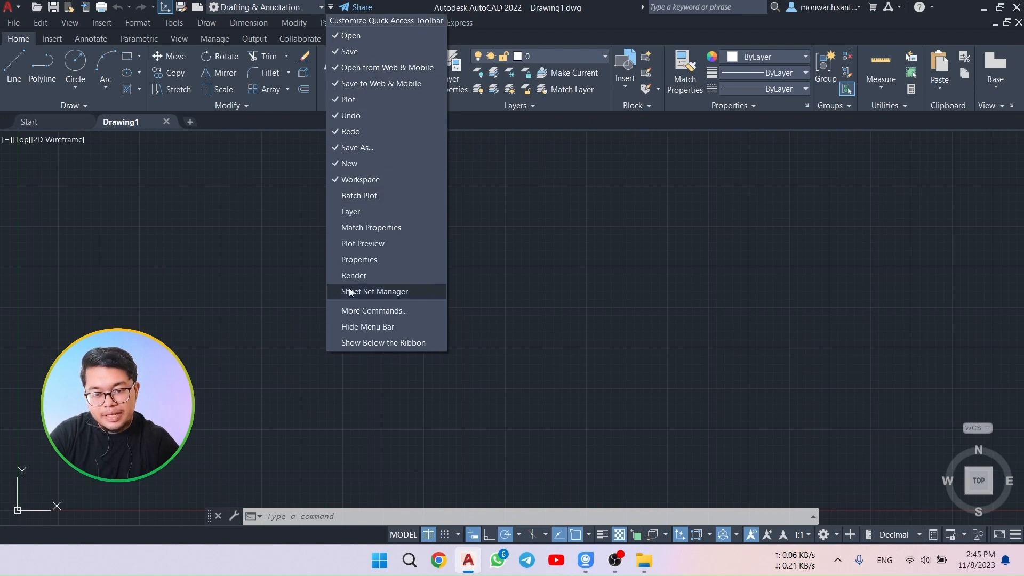
left_click(347, 326)
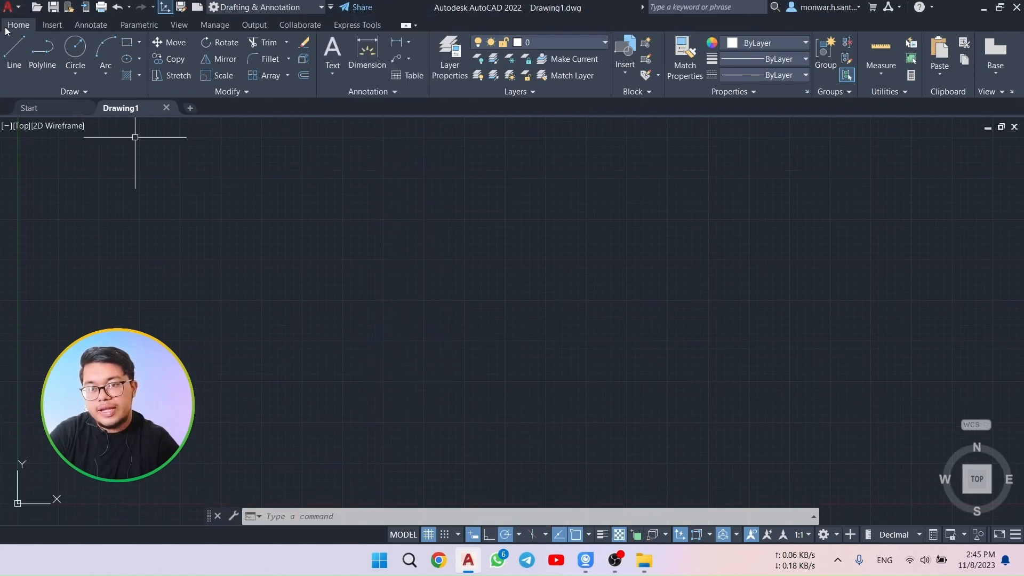
Show the menu bar again above the ribbon
left_click(322, 7)
left_click(332, 7)
left_click(331, 7)
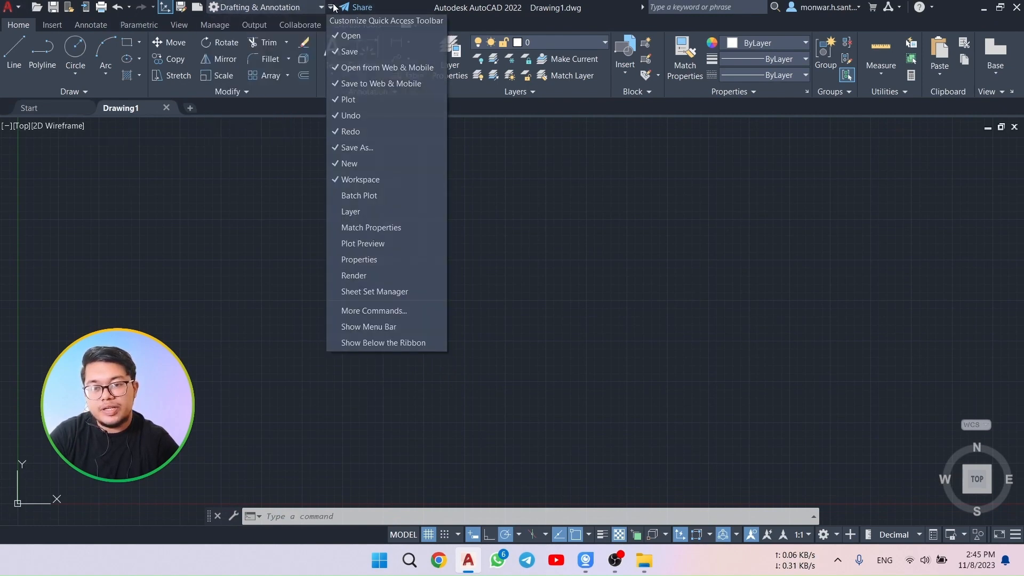
left_click(366, 326)
Examine the editing, inserting, formatting and tools commands, including the list of available AutoCAD toolbars
left_click(43, 24)
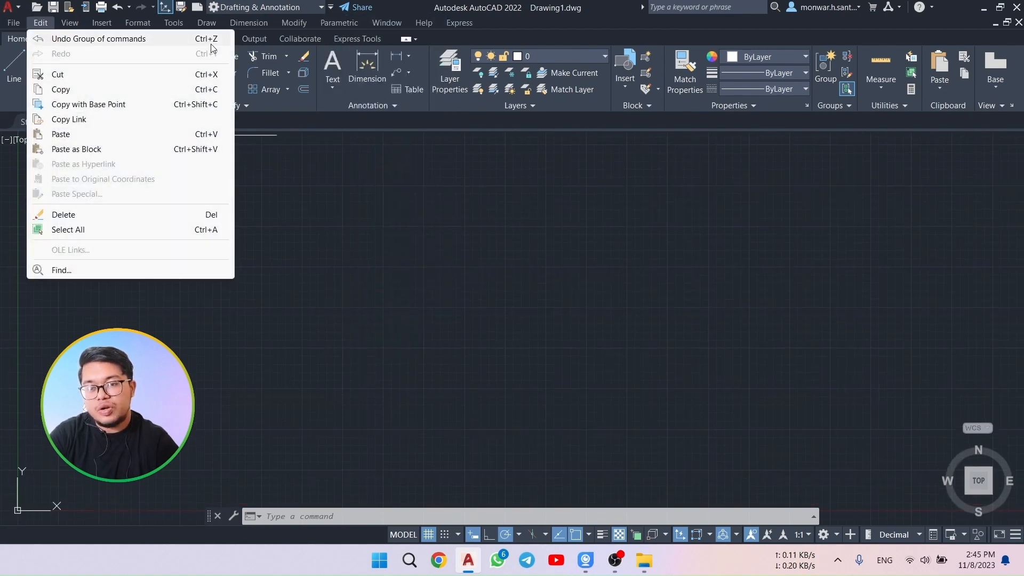
mouse_move(206, 23)
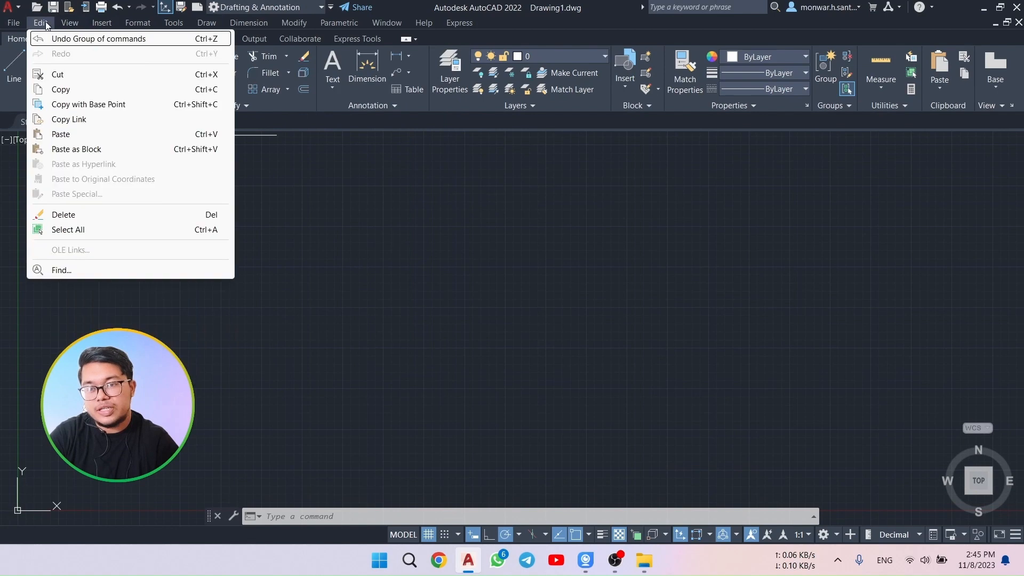
left_click(45, 21)
left_click(69, 23)
mouse_move(46, 24)
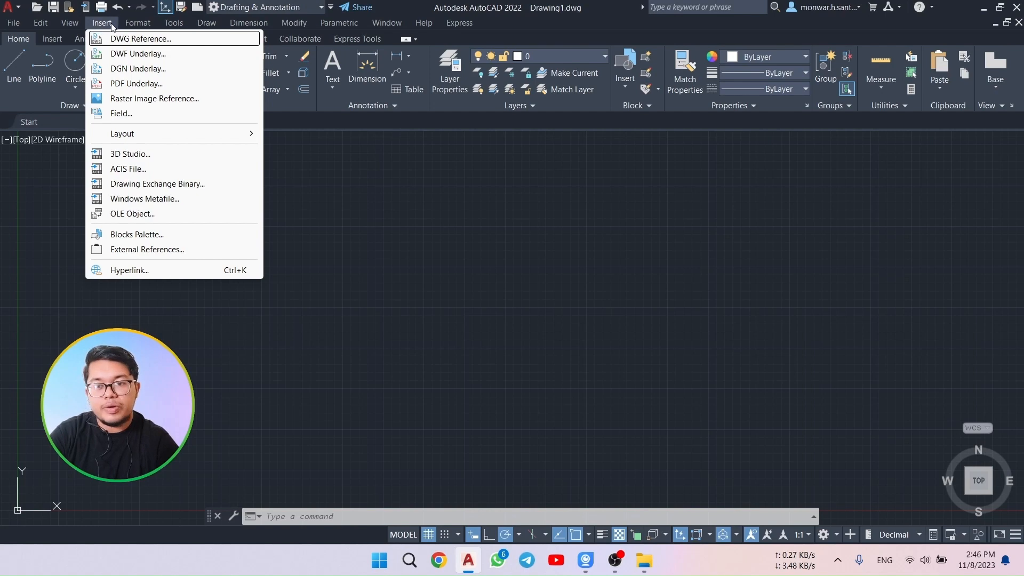
mouse_move(133, 27)
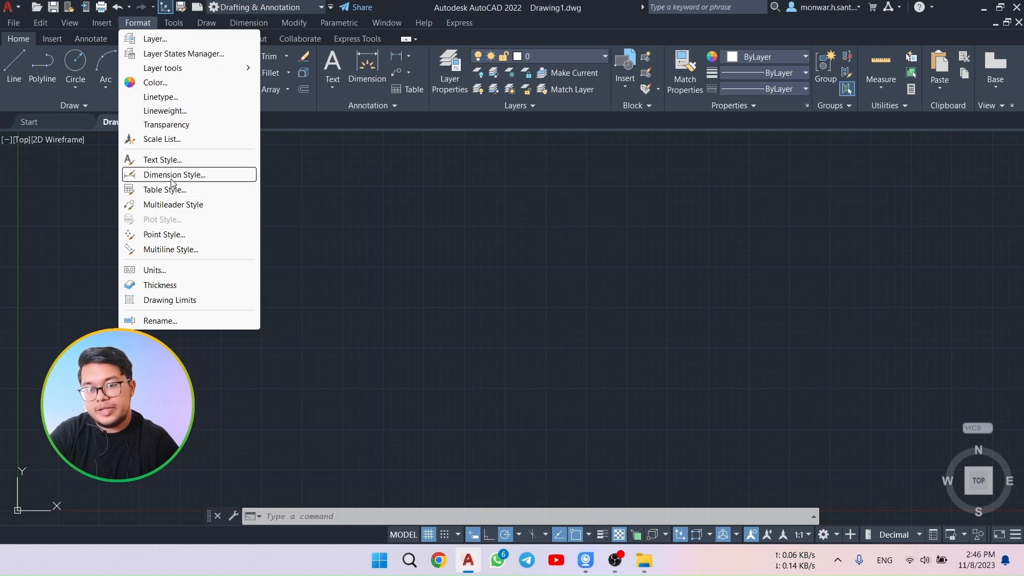
mouse_move(175, 24)
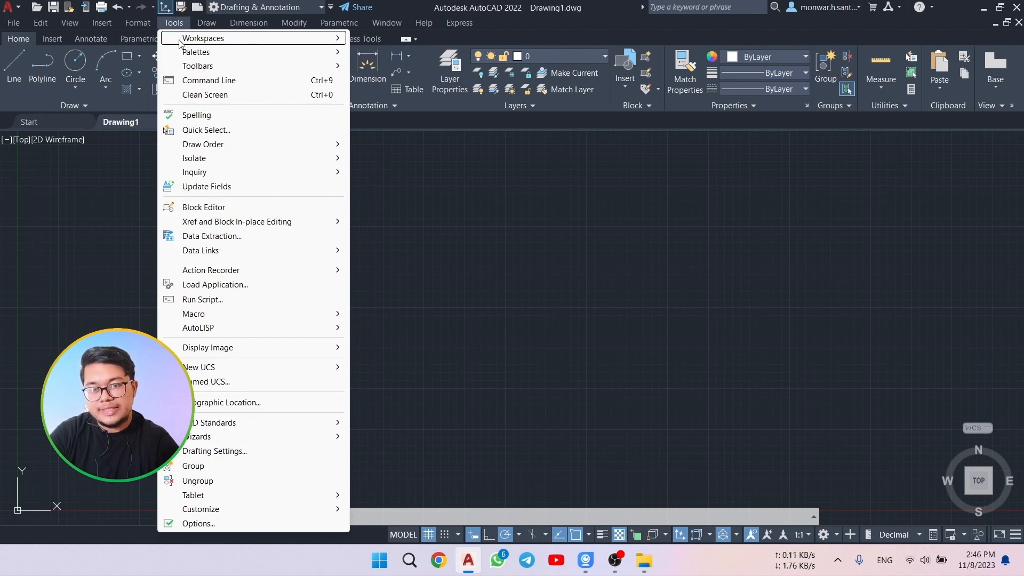
mouse_move(193, 45)
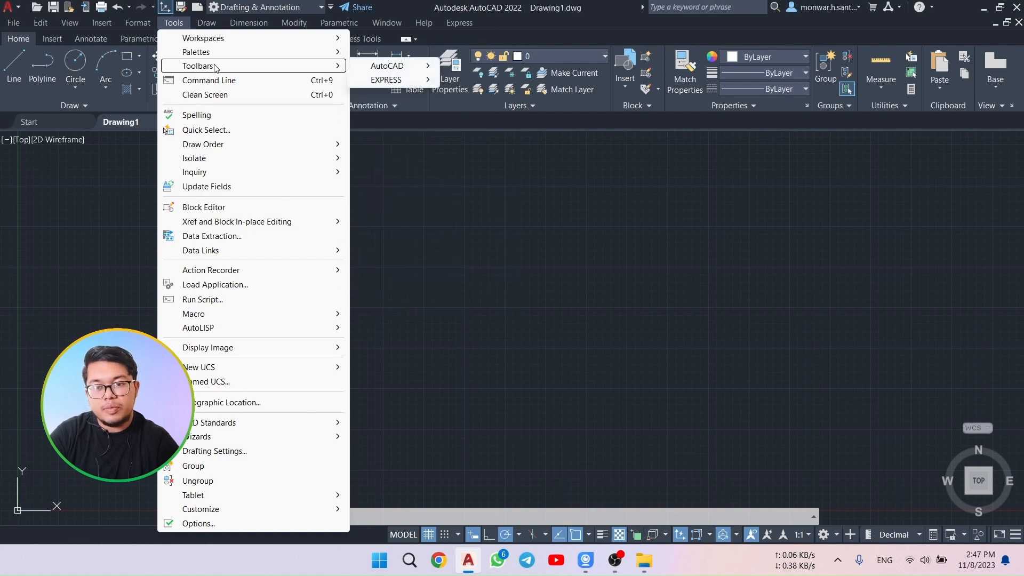
mouse_move(387, 66)
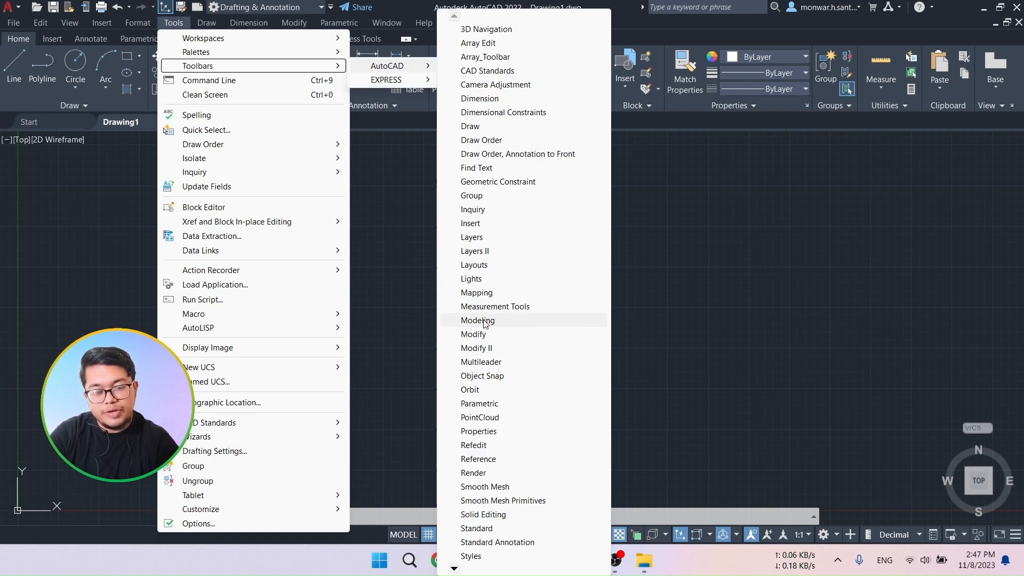
left_click(376, 146)
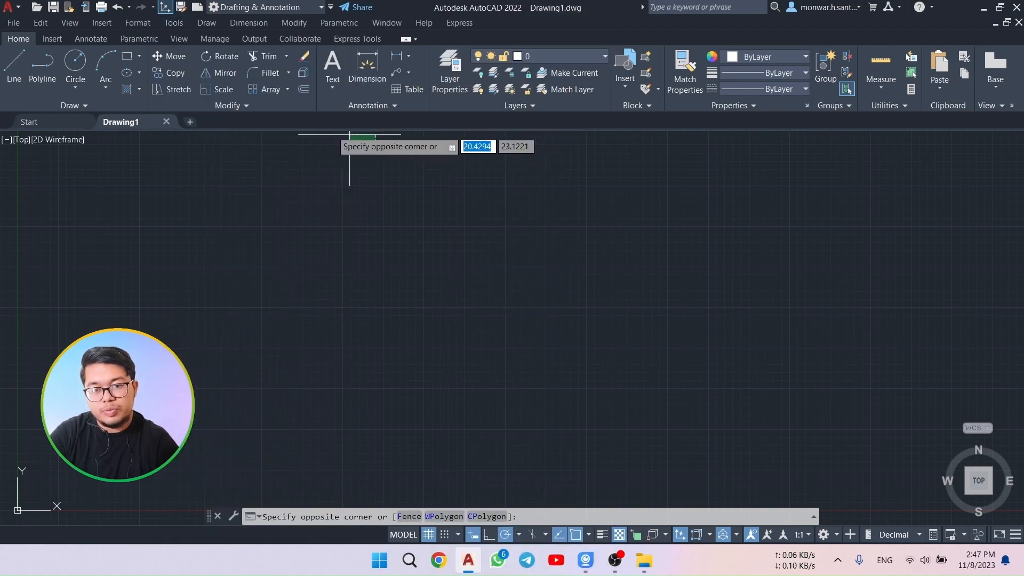
left_click(257, 209)
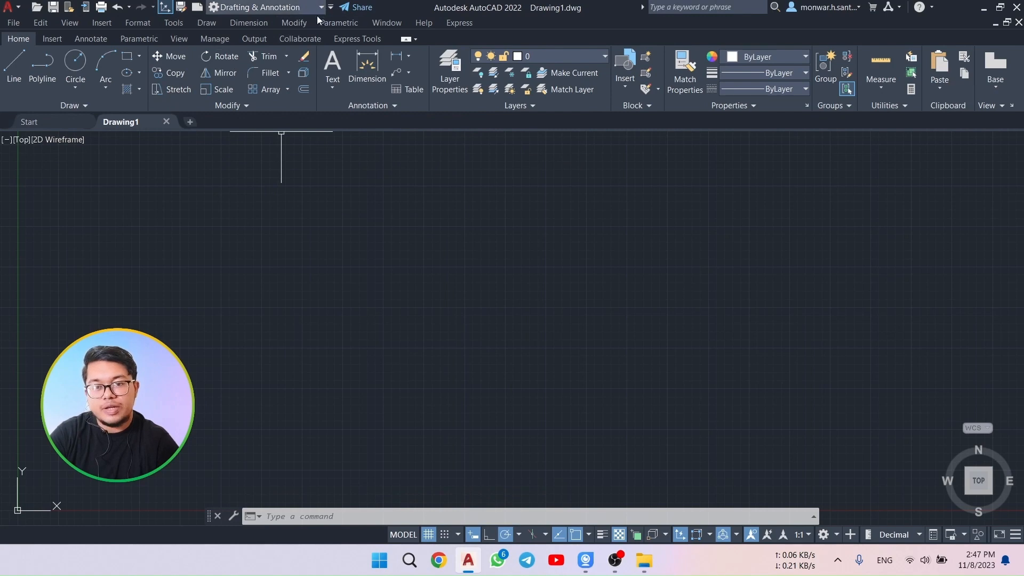
Display the AutoCAD Modify toolbar in the drawing window
left_click(142, 25)
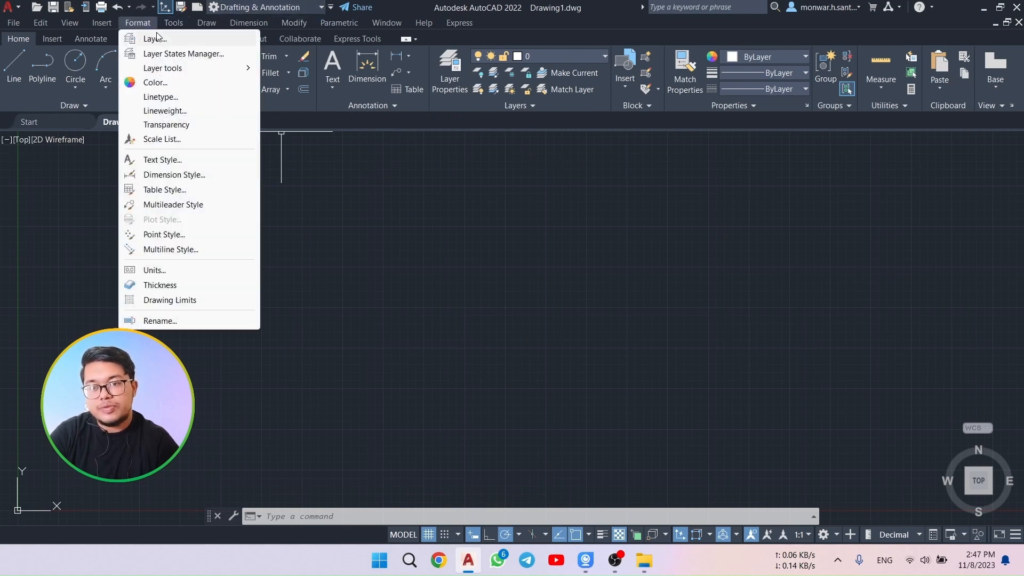
left_click(181, 24)
left_click(180, 23)
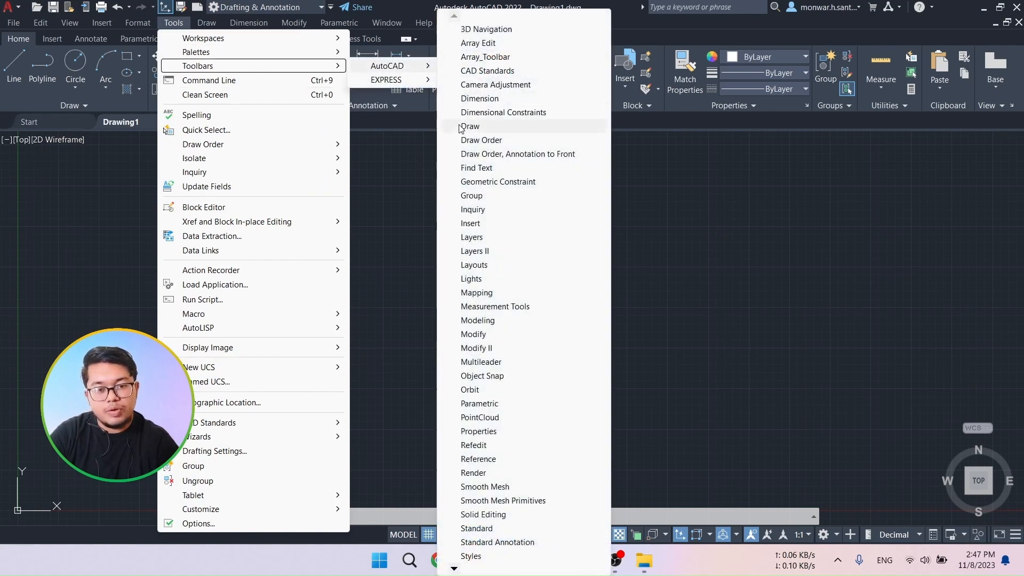
left_click(492, 334)
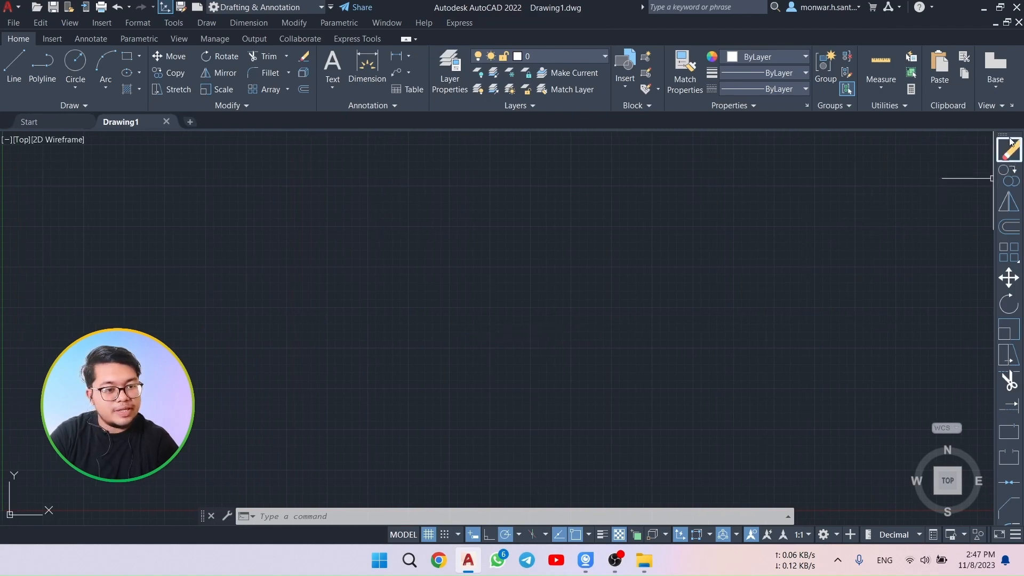
Undock the Modify toolbar so it floats in the drawing area, and close it
left_click_drag(1003, 134, 873, 182)
left_click_drag(523, 233, 525, 229)
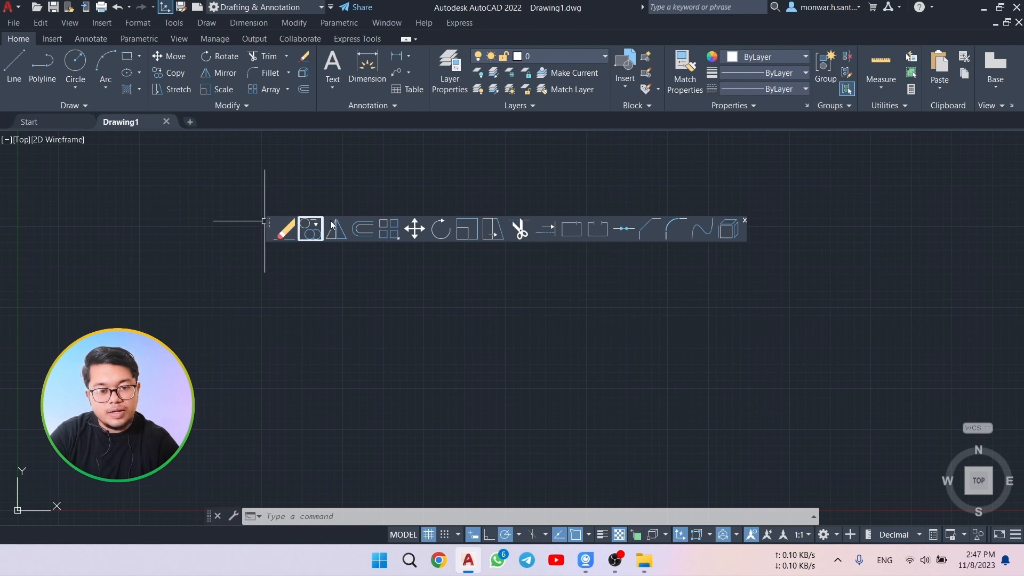
left_click(745, 220)
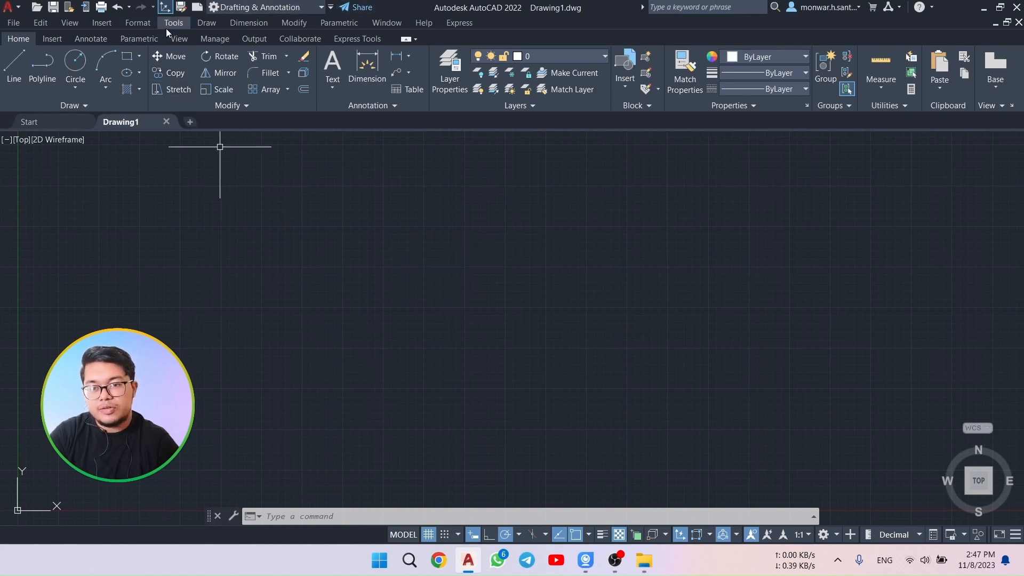
Look over the full list of drawing commands, from Modeling and Line to Revision Cloud and Text
left_click(205, 23)
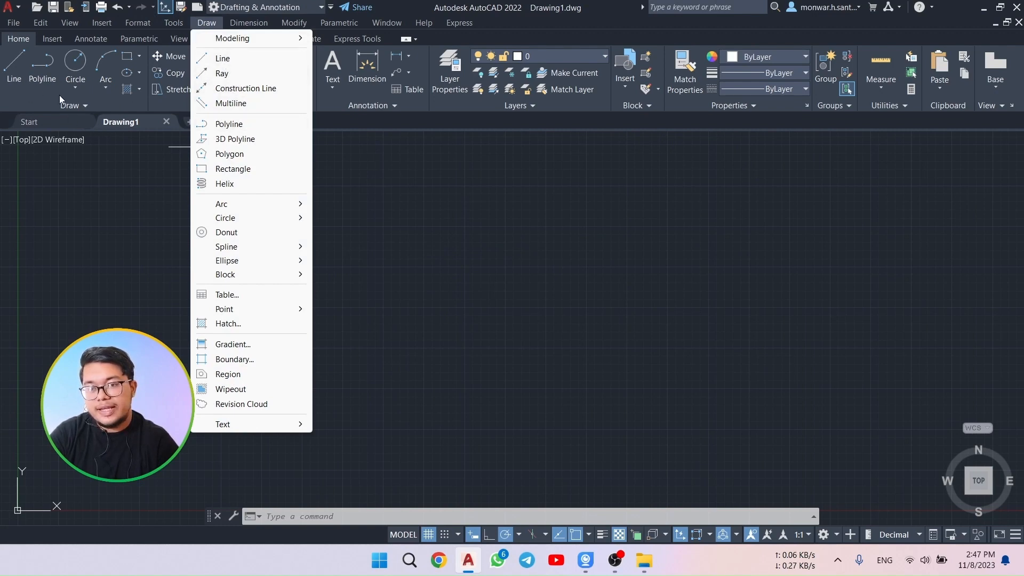
left_click(419, 212)
left_click(402, 211)
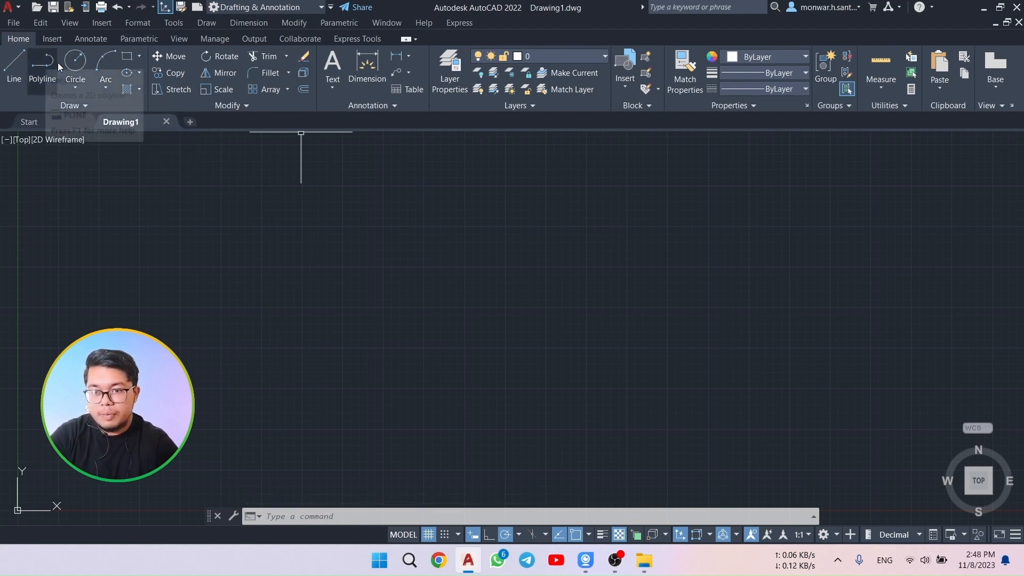
Draw a single slightly sloping line across the upper-left part of the drawing area, and erase it
left_click(15, 76)
left_click(115, 202)
left_click(320, 216)
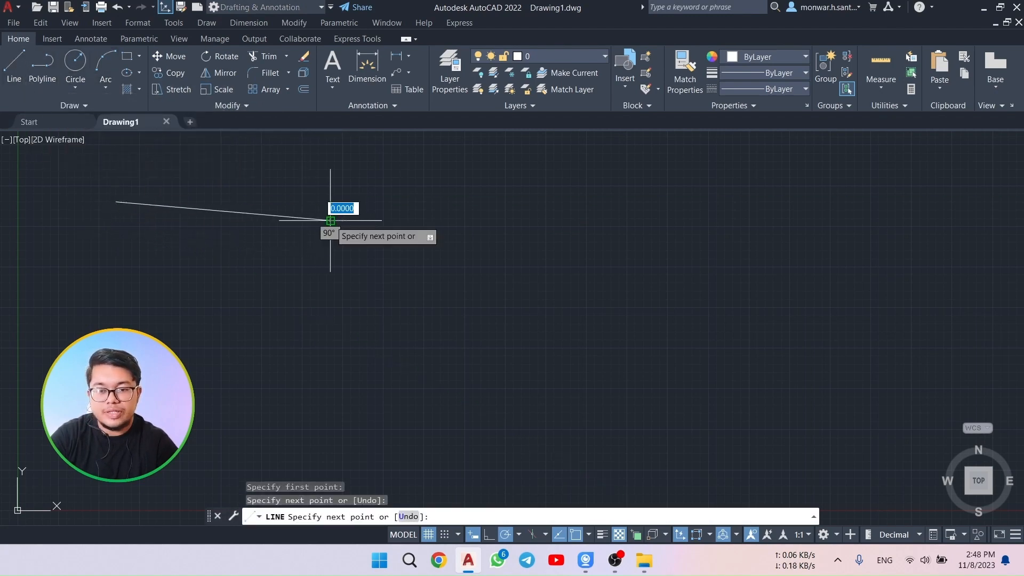
key("Escape")
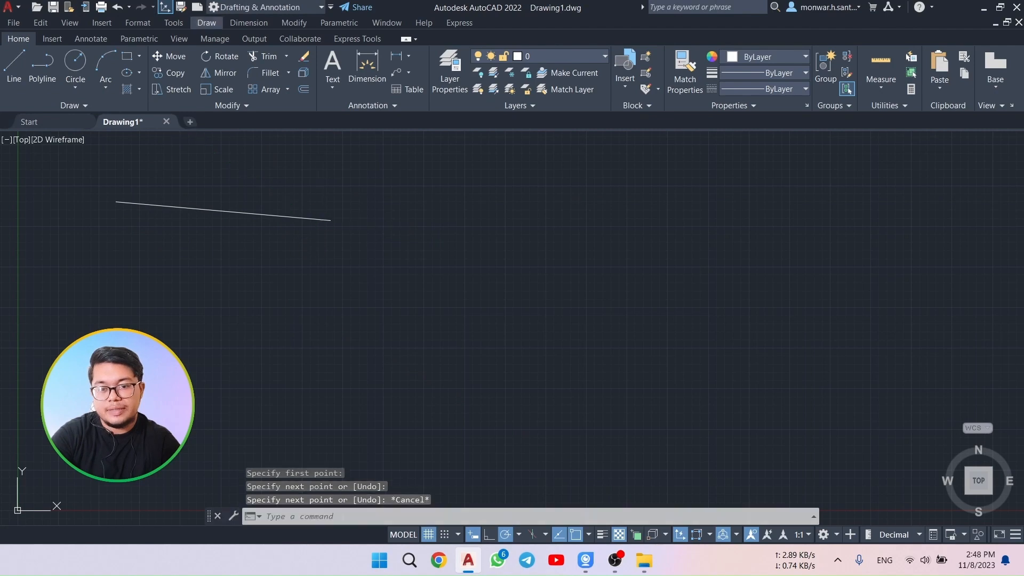
mouse_move(200, 182)
left_mouse_down()
mouse_move(107, 214)
mouse_move(292, 256)
mouse_move(320, 190)
mouse_move(320, 201)
left_mouse_up()
key("Delete")
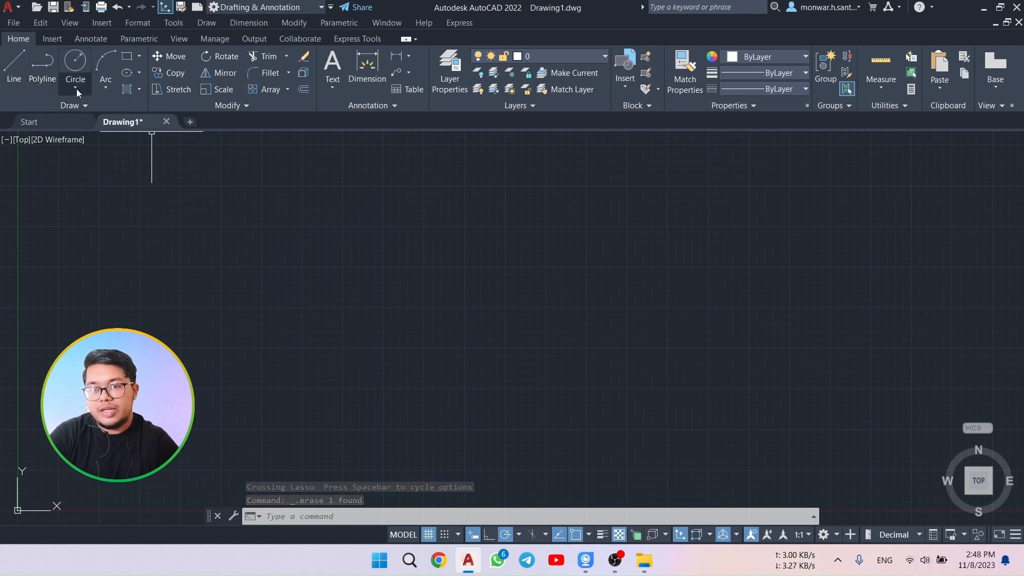
Look over the additional draw, modify and annotation commands hidden below the main ones
left_click(81, 104)
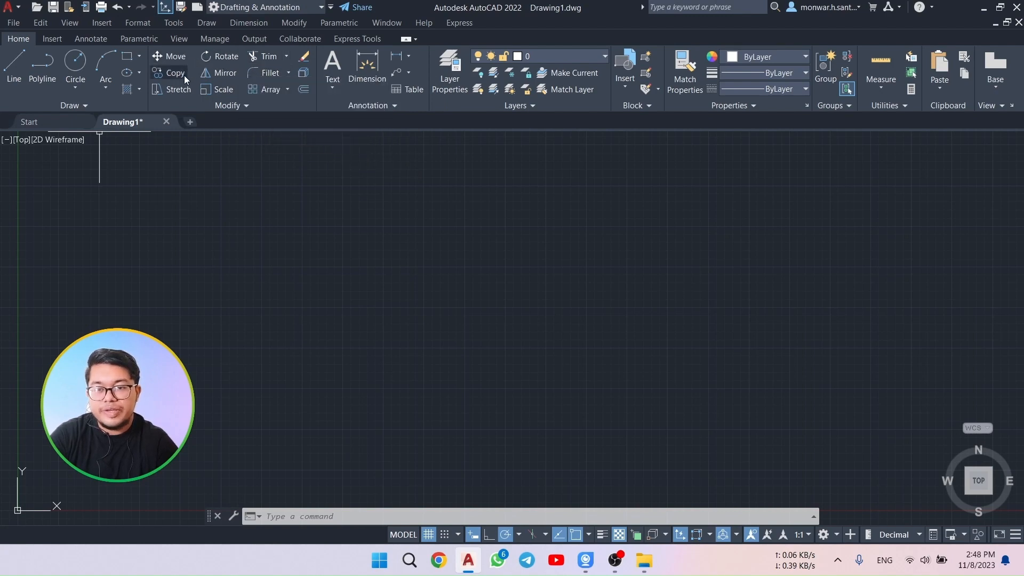
left_click(224, 105)
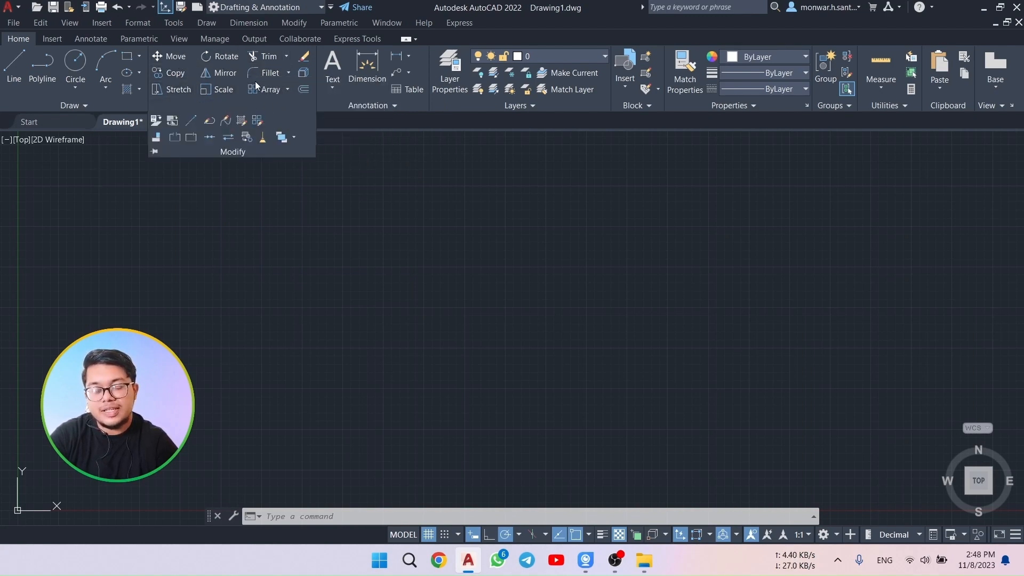
left_click(388, 105)
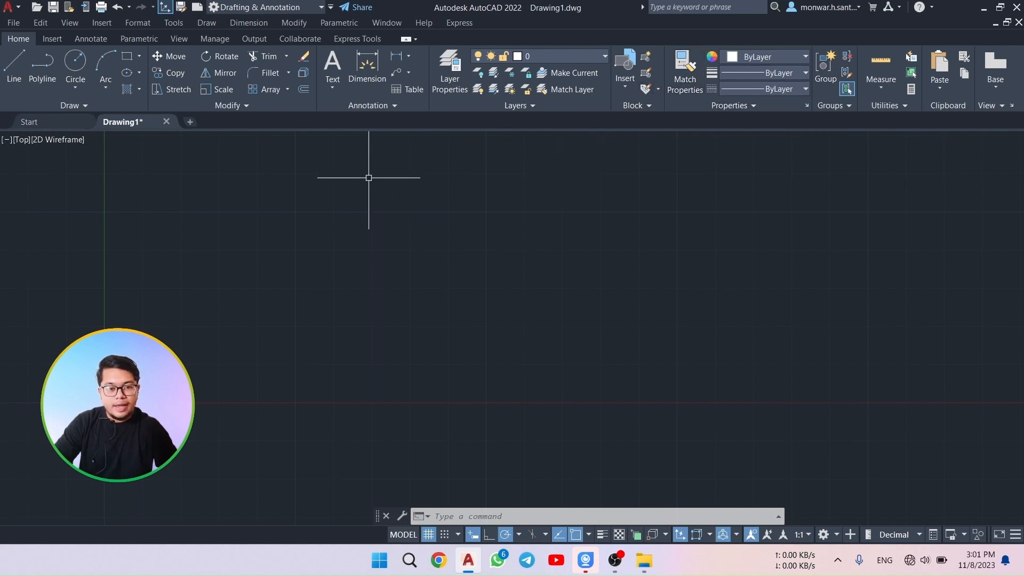
Draw a horizontal line across the upper middle of the drawing area
left_click(8, 70)
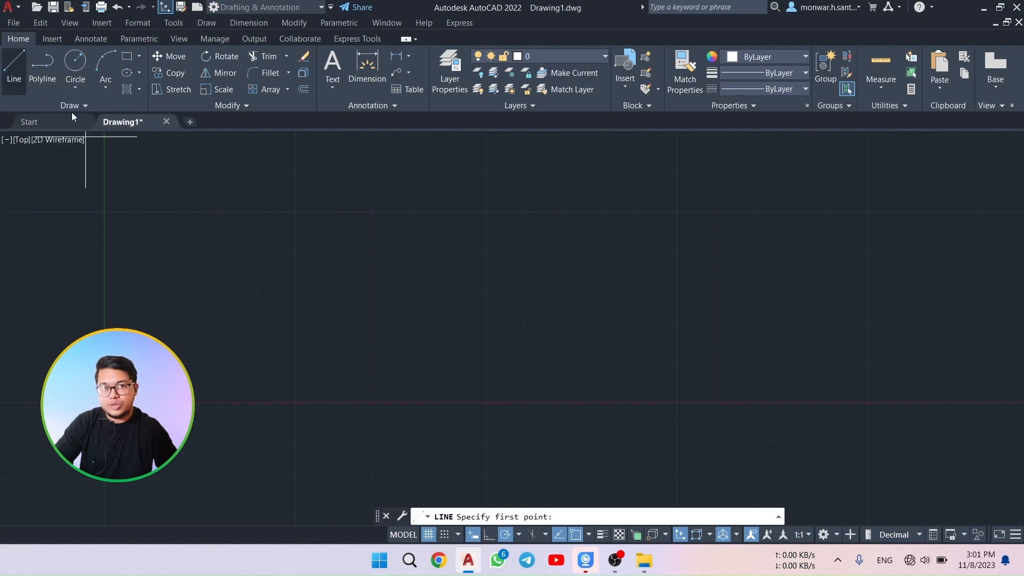
left_click(326, 224)
left_click(624, 224)
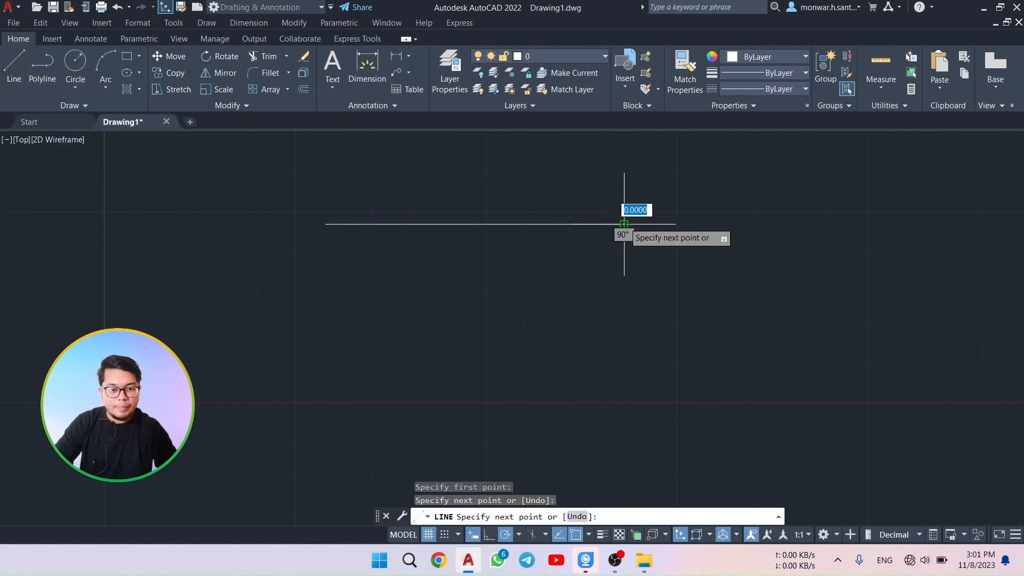
key("Escape")
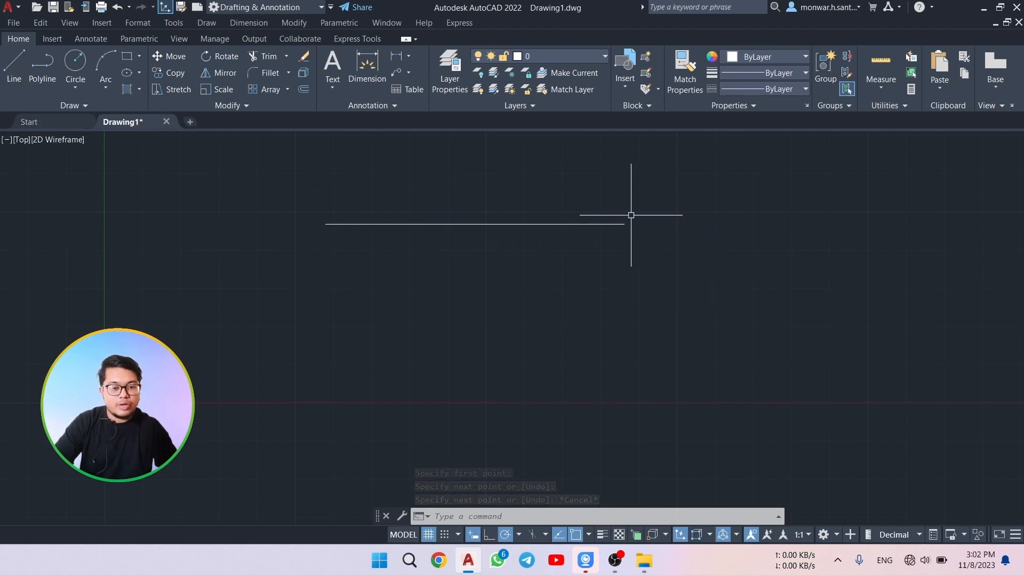
Set the horizontal line's object color to the yellow 248,215,49
left_click(504, 198)
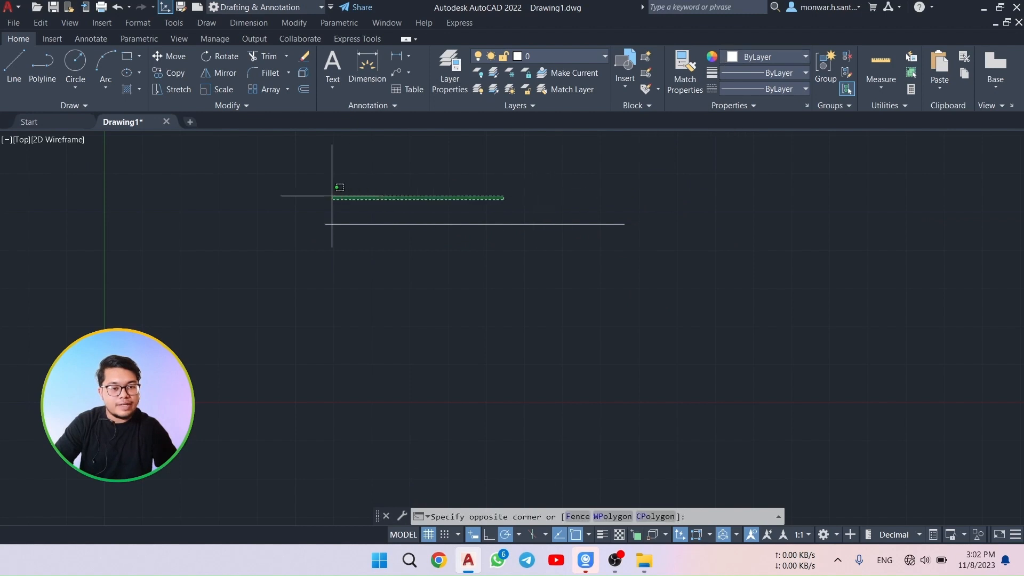
left_click_drag(331, 196, 778, 277)
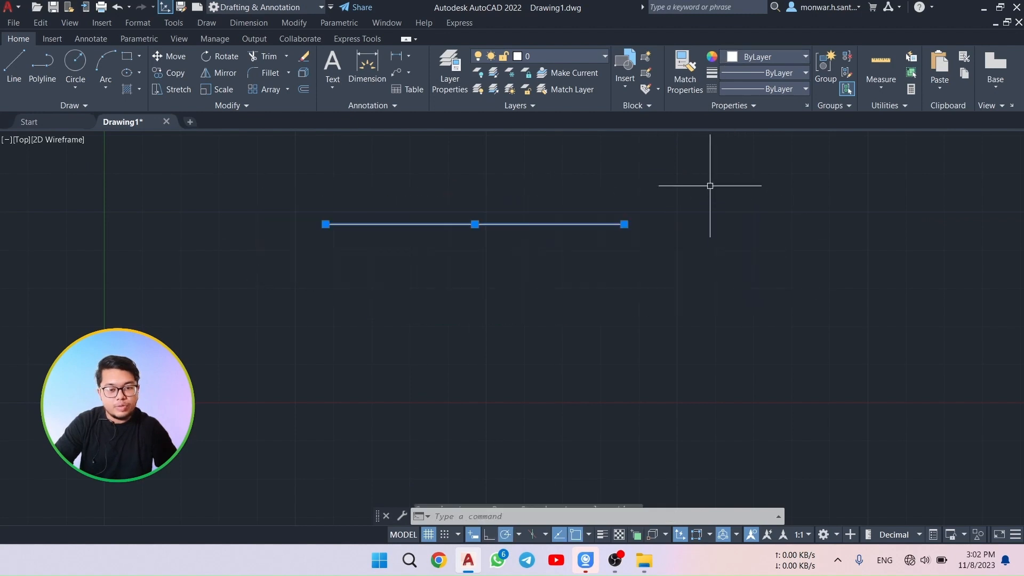
left_click(737, 59)
left_click(744, 110)
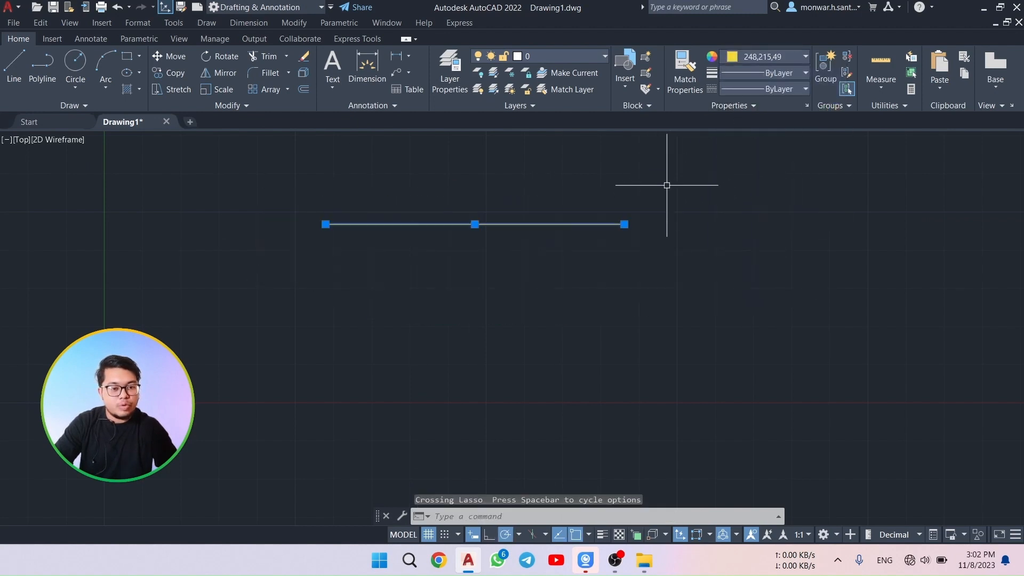
Set the horizontal line's lineweight to 1.58 mm
left_click(794, 72)
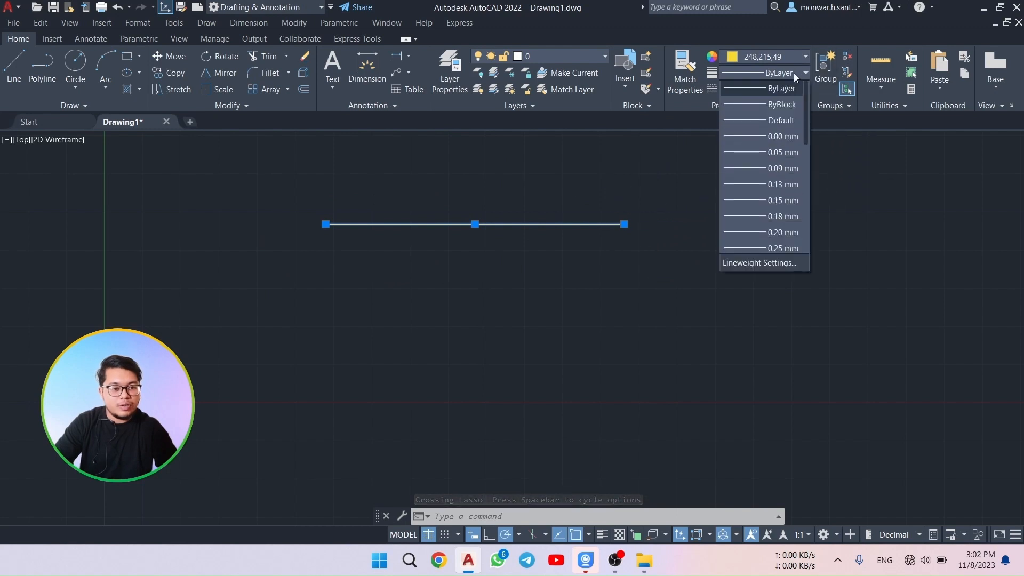
scroll(774, 187, "down", 6)
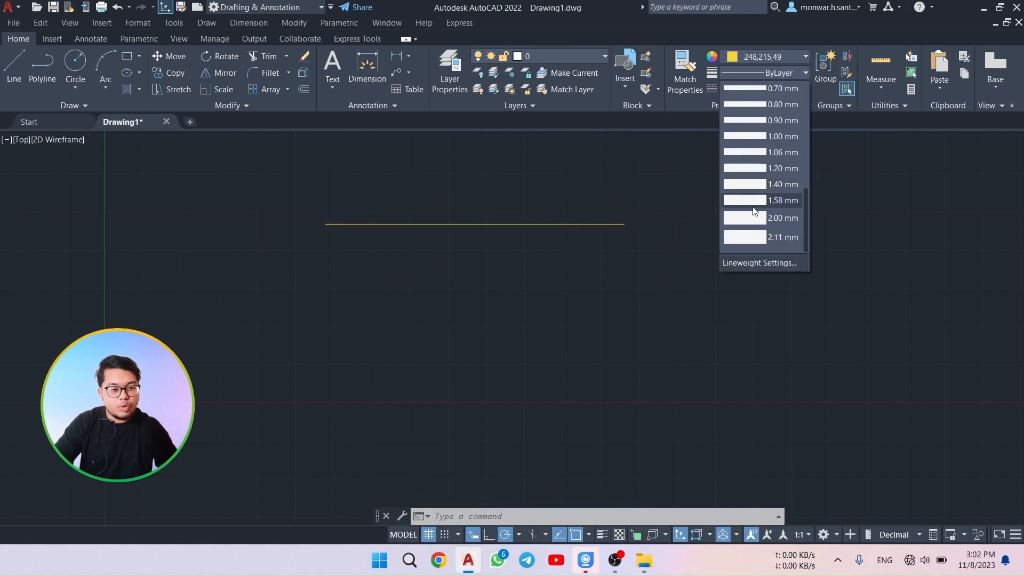
left_click(753, 200)
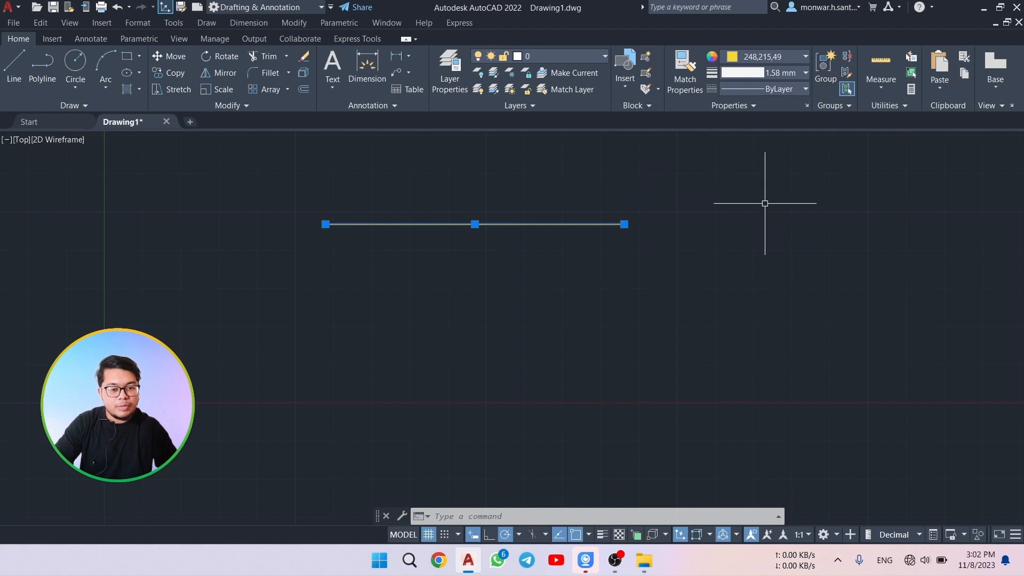
Change the horizontal line's lineweight to ByBlock and its linetype to ACAD_ISO02W100
left_click(796, 72)
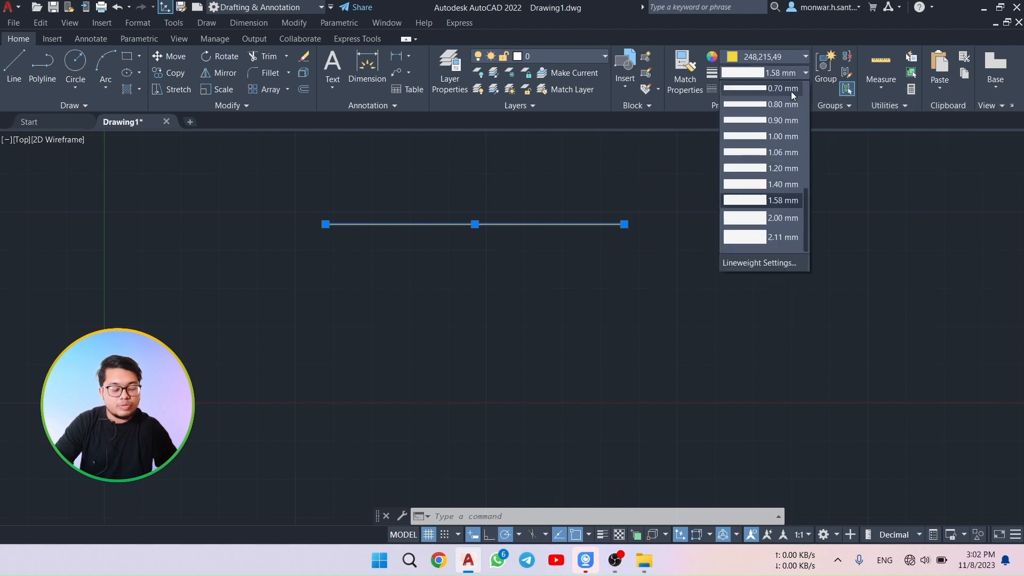
scroll(777, 104, "up", 3)
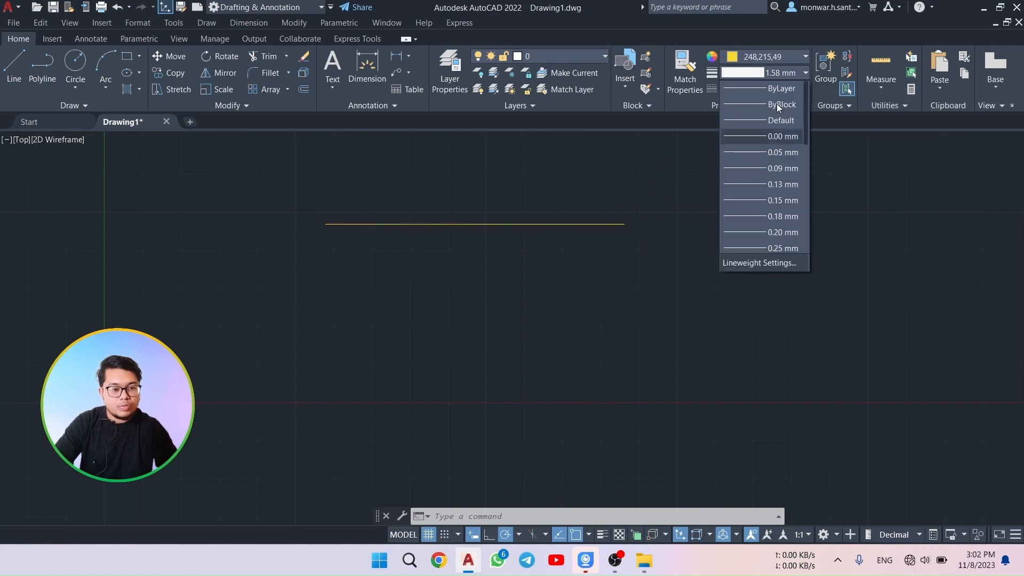
left_click(777, 104)
left_click(786, 91)
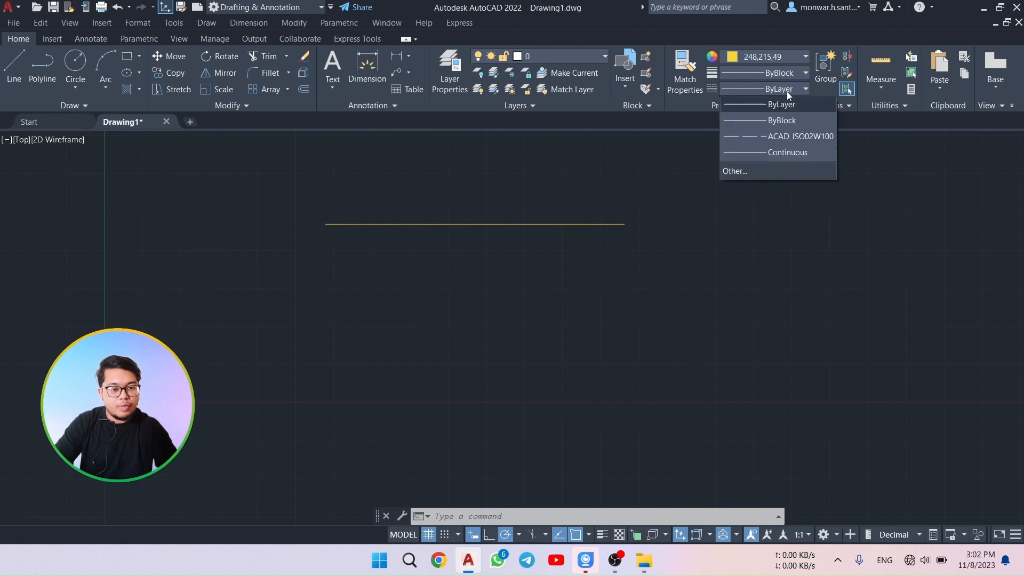
left_click(781, 140)
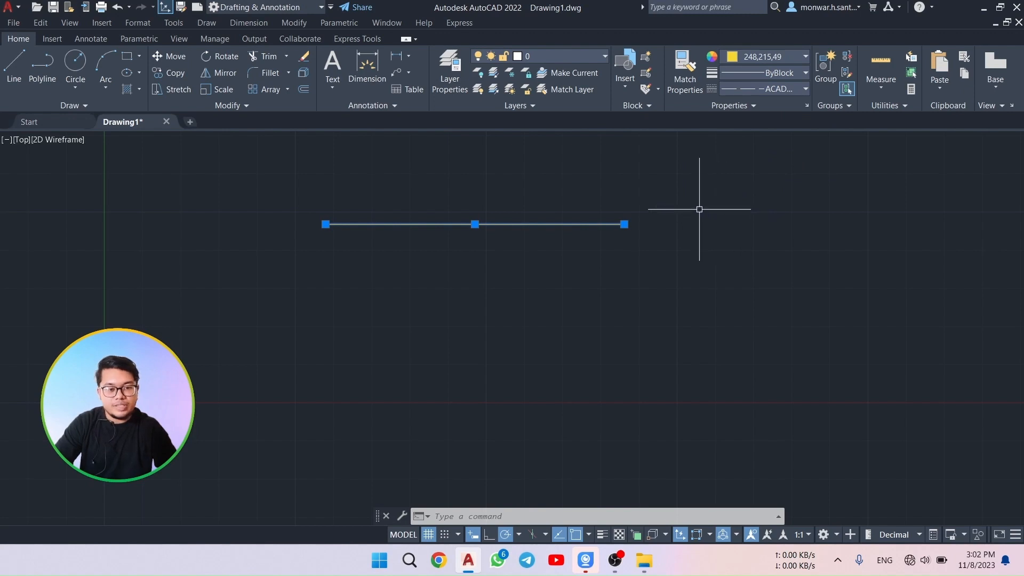
Erase the horizontal line from the drawing
key("Escape")
mouse_move(578, 180)
left_mouse_down()
mouse_move(446, 181)
mouse_move(622, 349)
left_mouse_up()
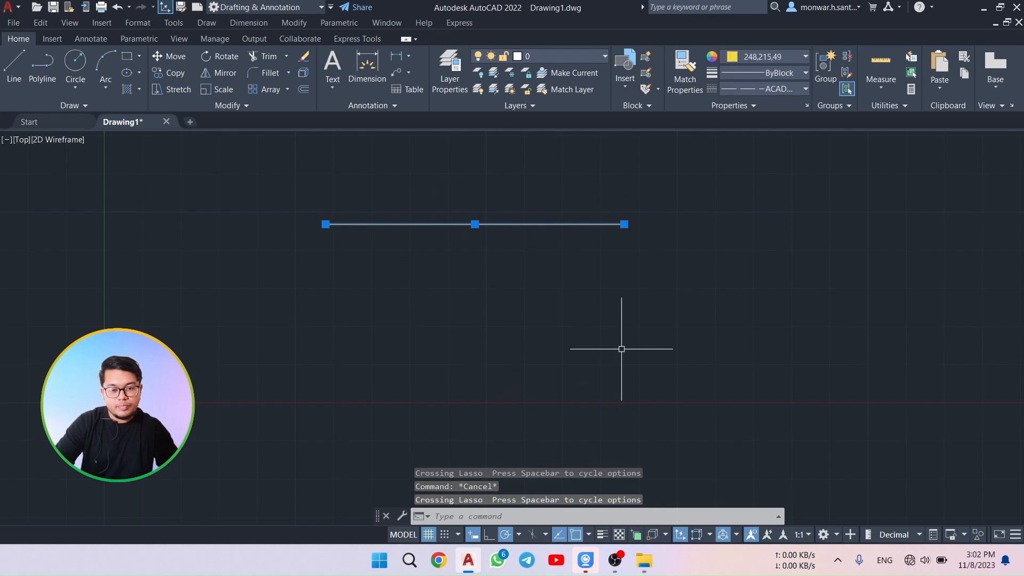
key("Delete")
Examine the ribbon's inserting, annotating and parametric constraint commands
left_click(52, 39)
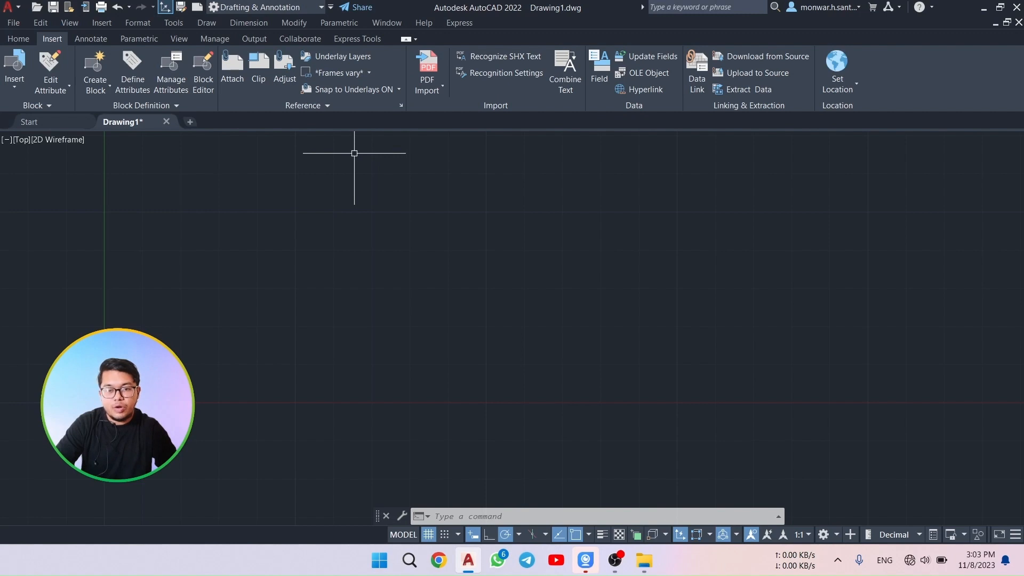
left_click(92, 39)
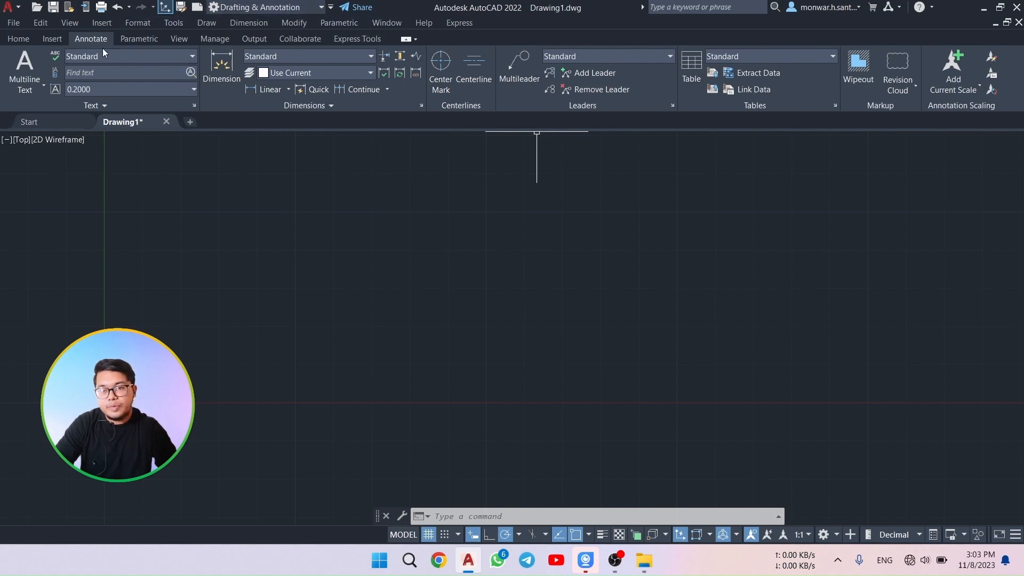
left_click(131, 38)
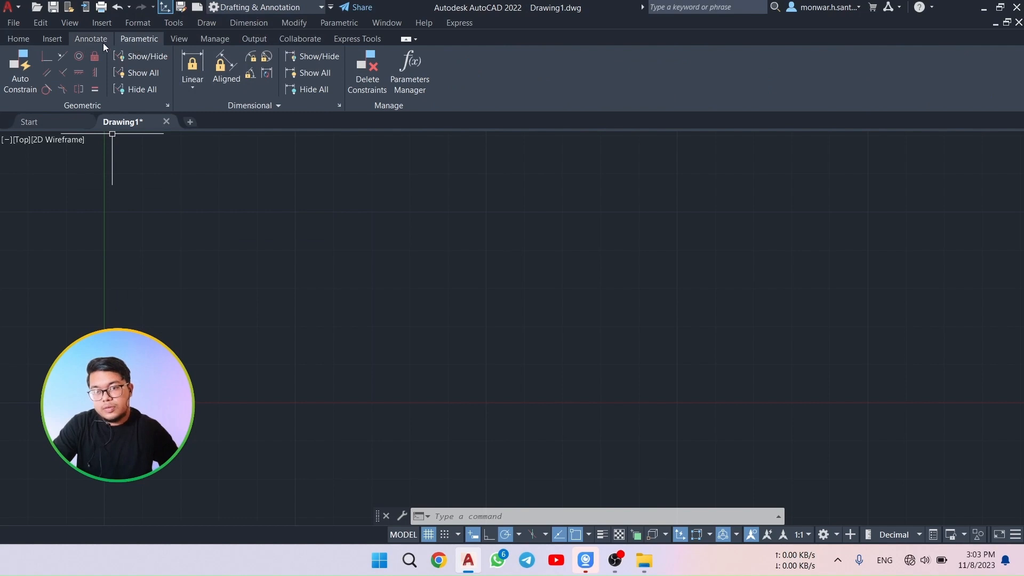
Examine the ribbon's view commands and the UCS icon at the drawing origin
left_click(178, 38)
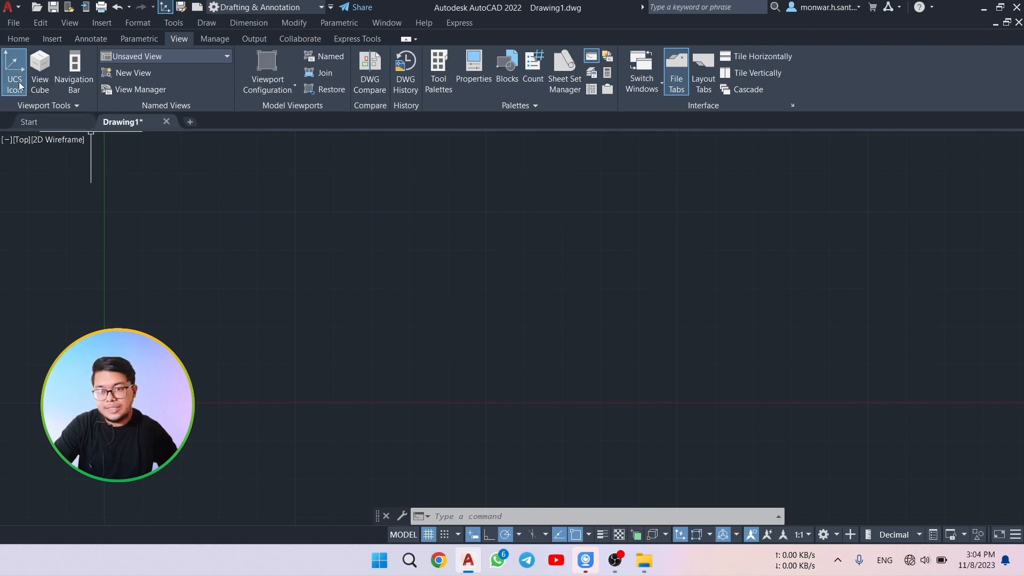
mouse_move(115, 389)
middle_mouse_down()
mouse_move(6, 475)
mouse_move(18, 503)
mouse_move(9, 501)
middle_mouse_up()
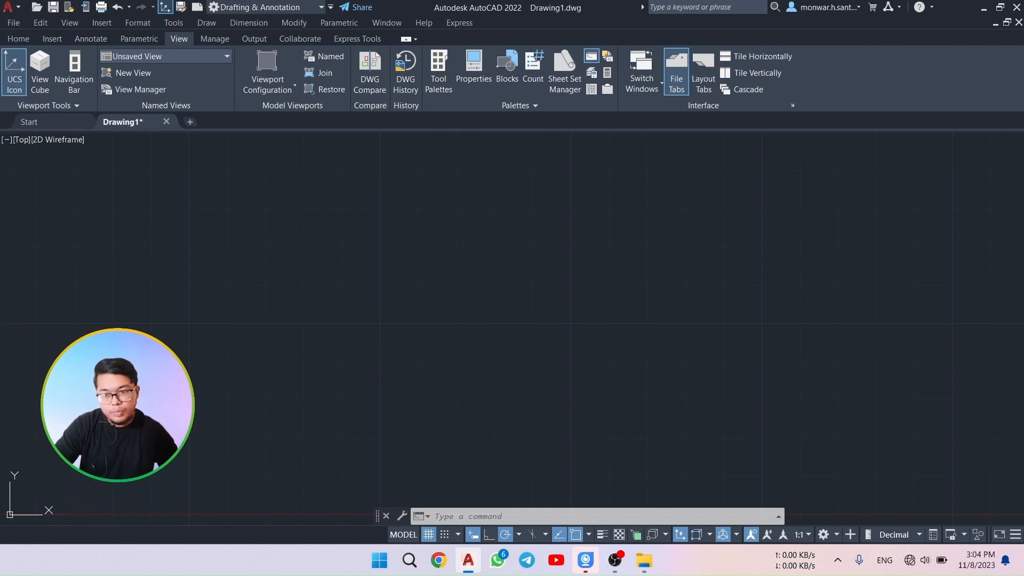
Display the ViewCube and use it to switch to the Front view and back to the Top view
left_click(38, 84)
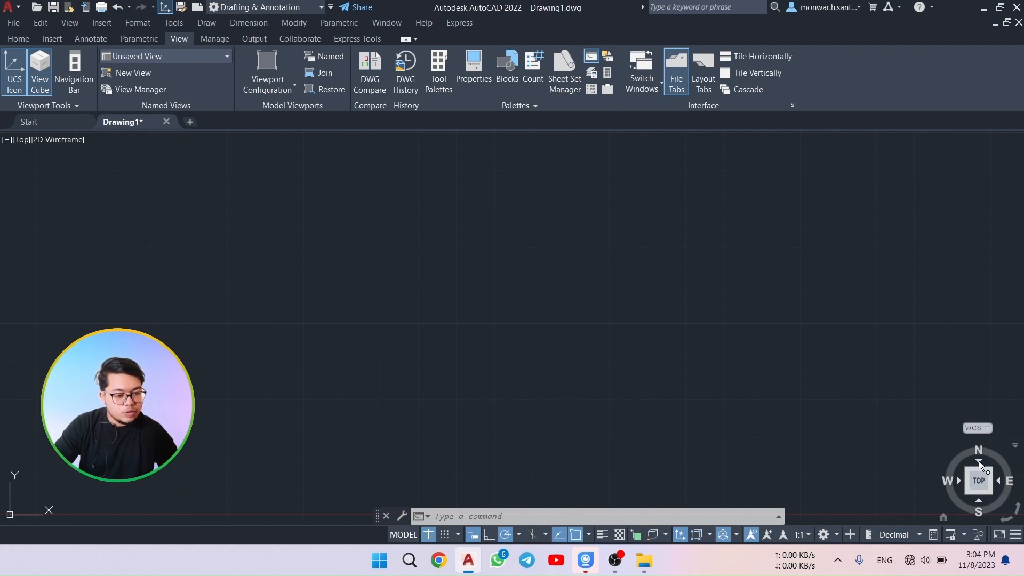
left_click(979, 501)
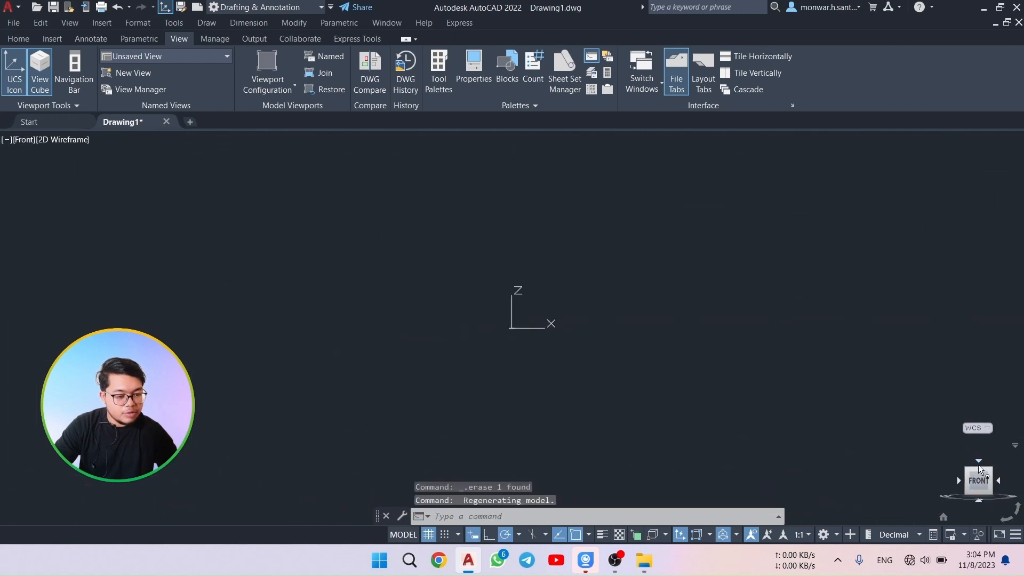
left_click(977, 462)
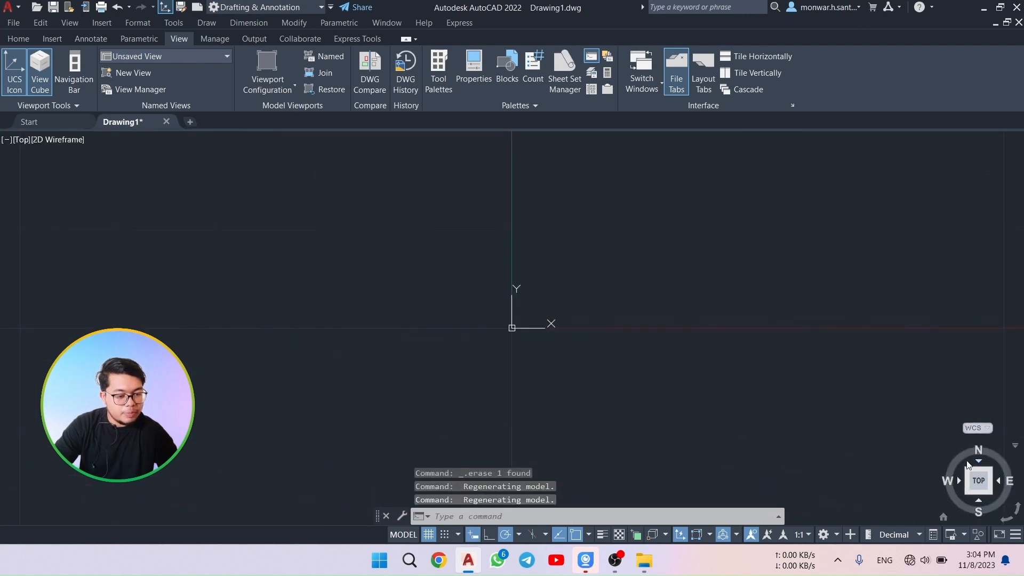
mouse_move(528, 320)
middle_mouse_down()
mouse_move(123, 442)
mouse_move(40, 487)
middle_mouse_up()
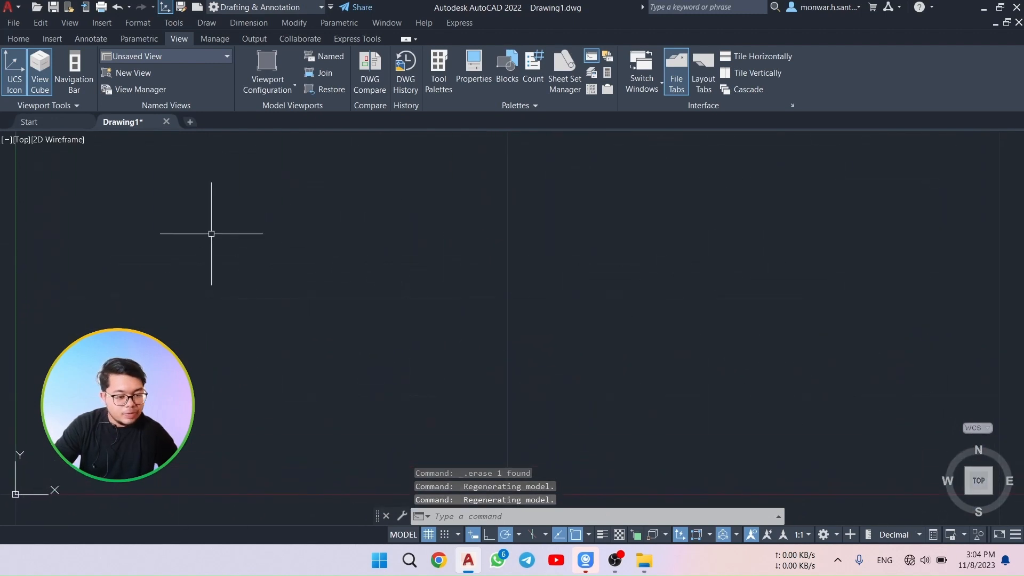
Hide the ViewCube and display the navigation bar in the drawing window
left_click(40, 74)
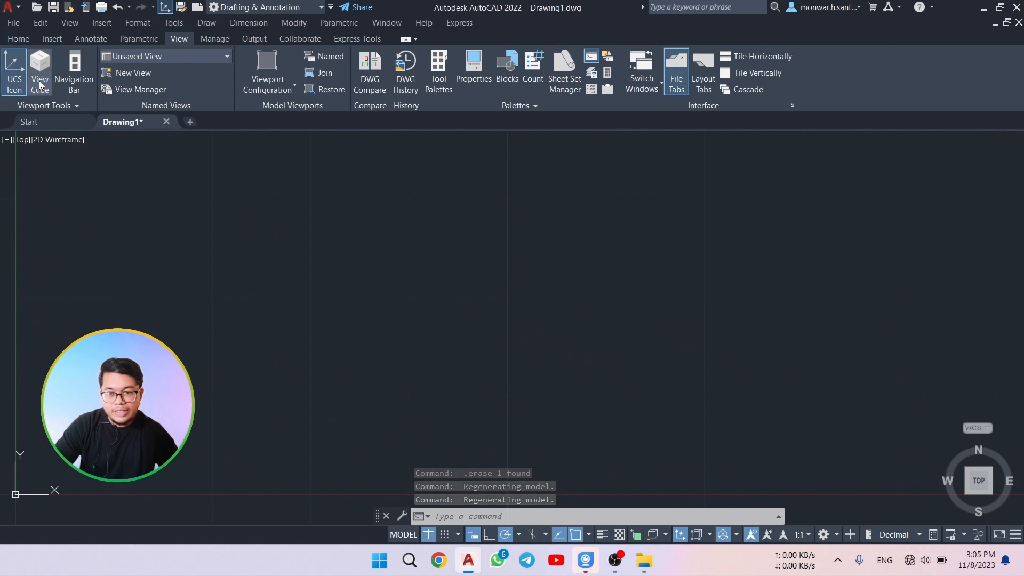
left_click(72, 78)
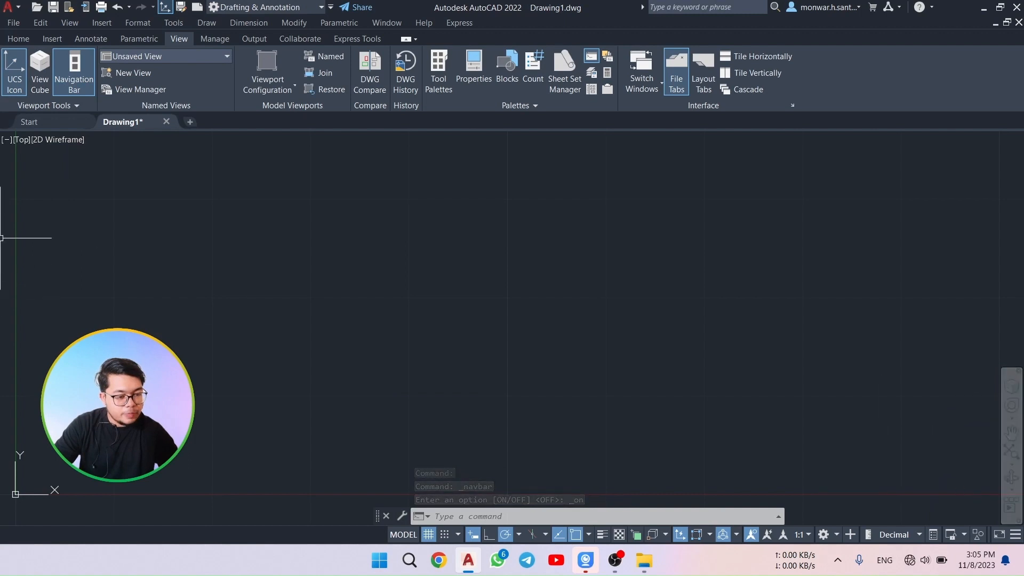
Draw a long, slightly sloping line in the upper part of the drawing, starting near the Y axis
left_click(15, 39)
left_click(128, 230)
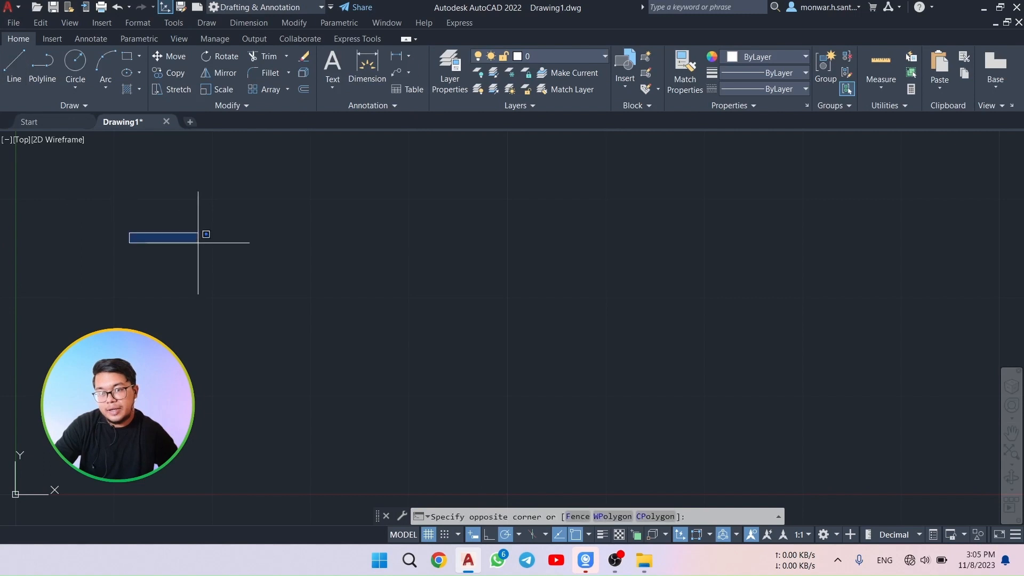
left_click(198, 242)
left_click(655, 242)
left_click(13, 62)
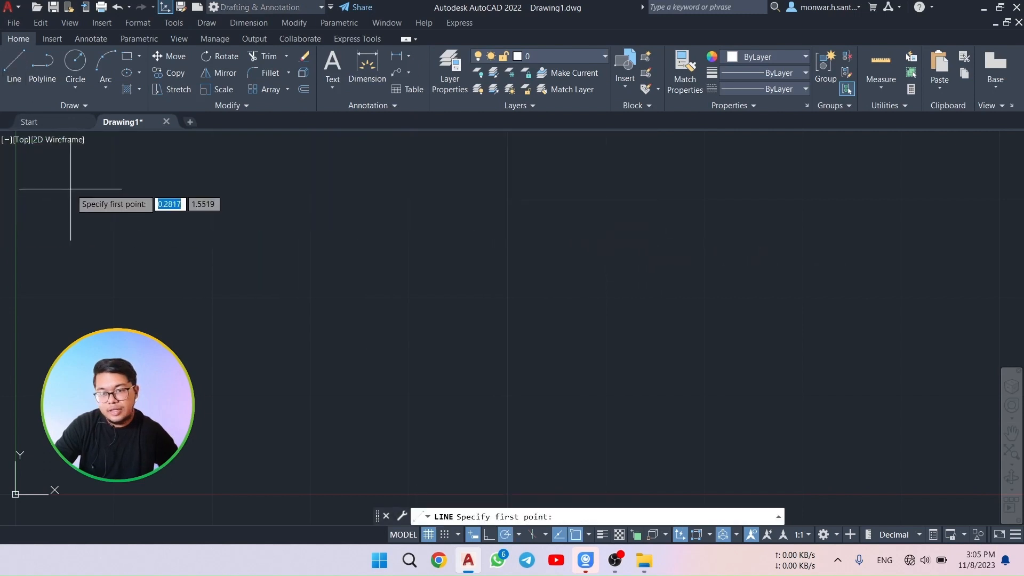
left_click(62, 222)
left_click(383, 230)
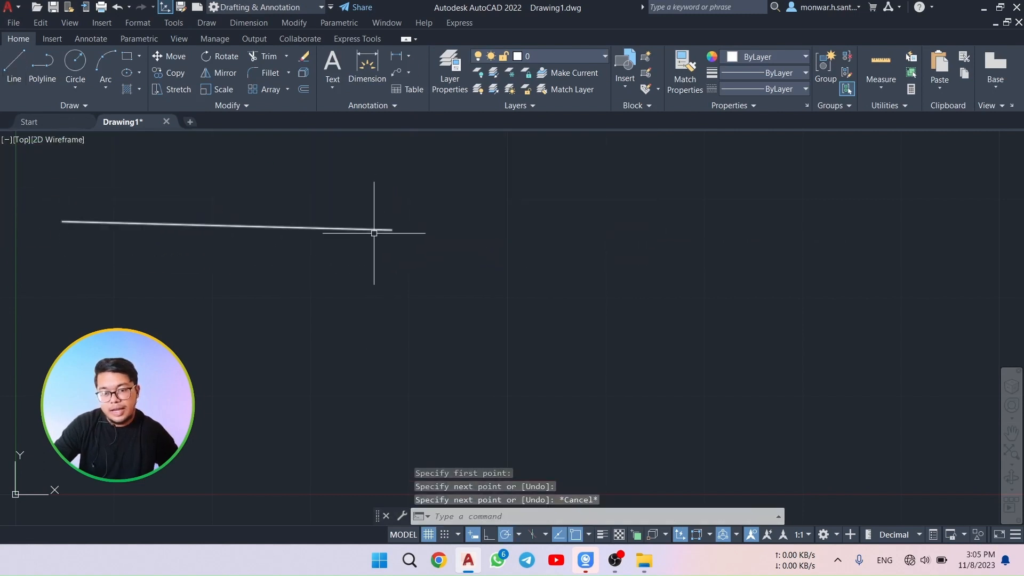
key("Escape")
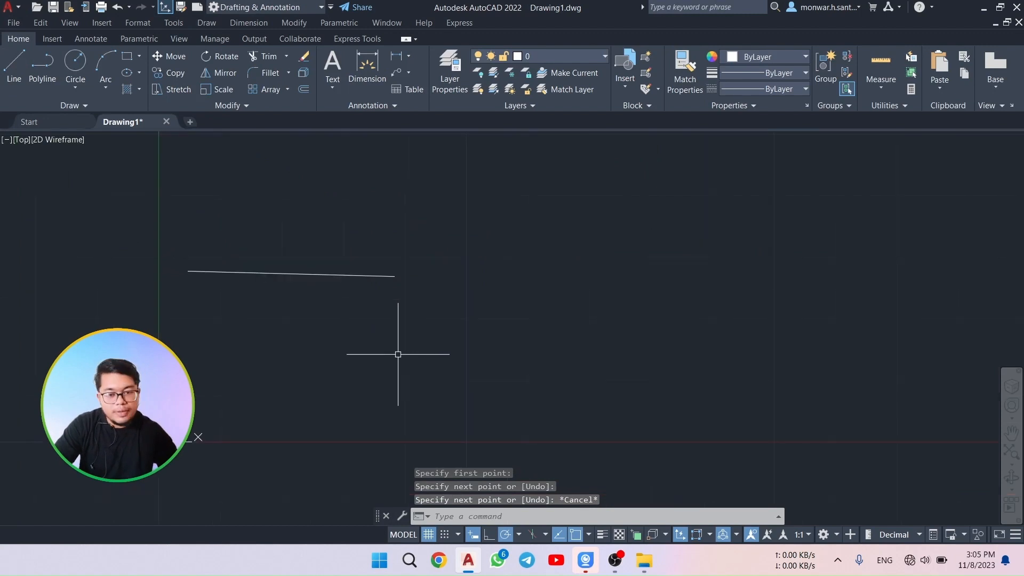
Examine the line and the surrounding drawing area at different zoom levels and view positions
middle_click_drag(383, 356, 389, 354)
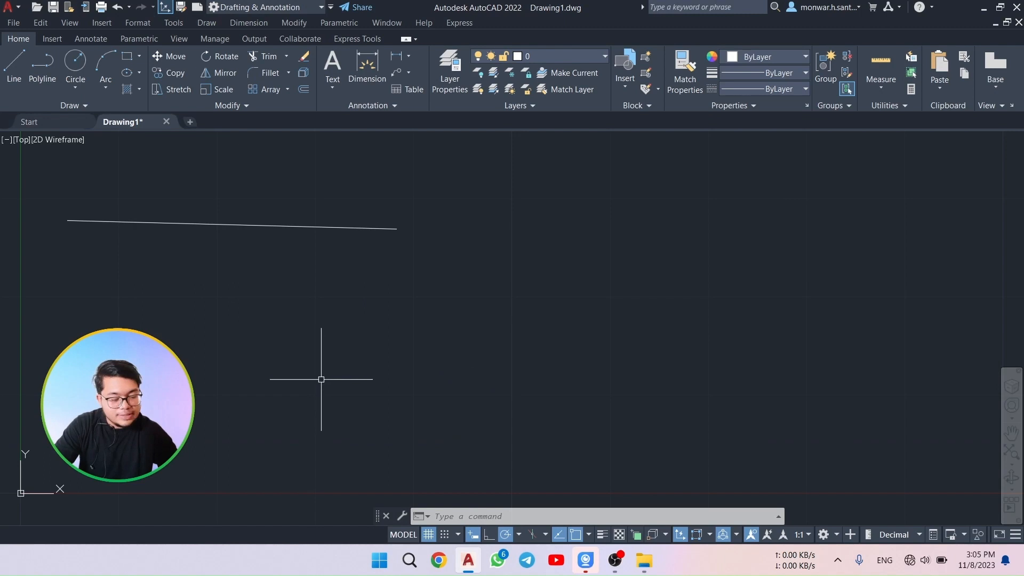
scroll(322, 380, "down", 5)
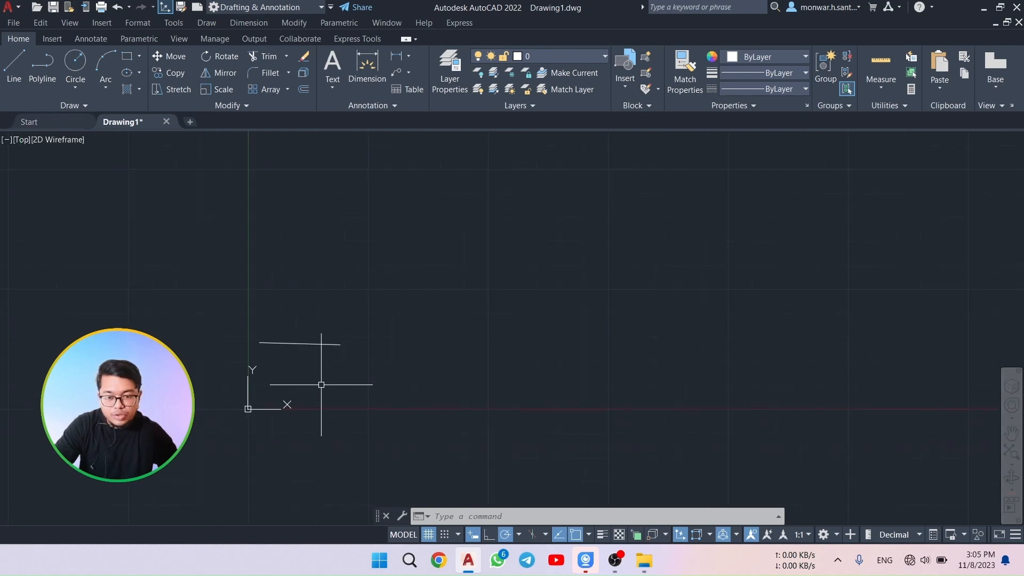
scroll(321, 383, "up", 6)
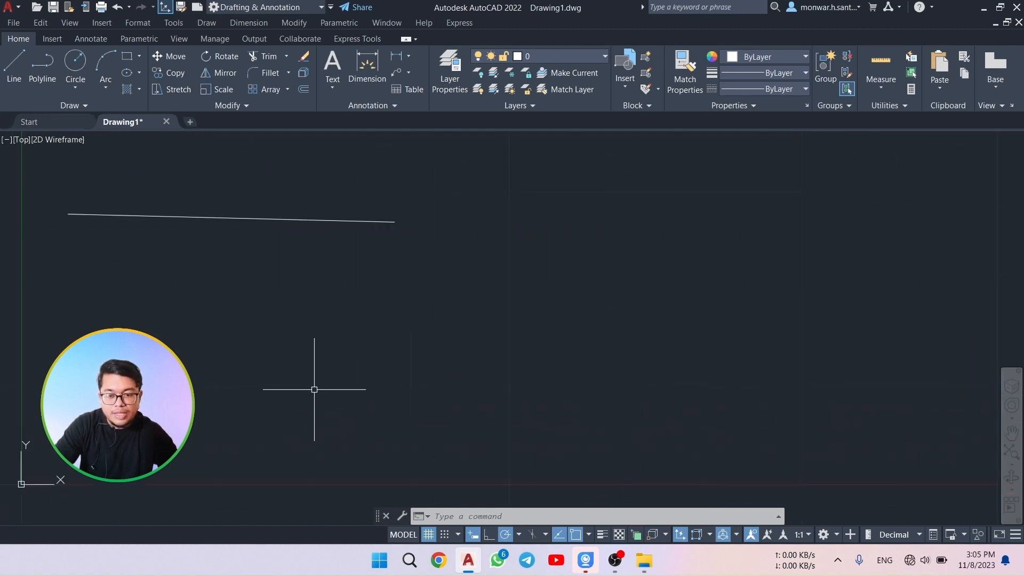
middle_click_drag(334, 318, 357, 436)
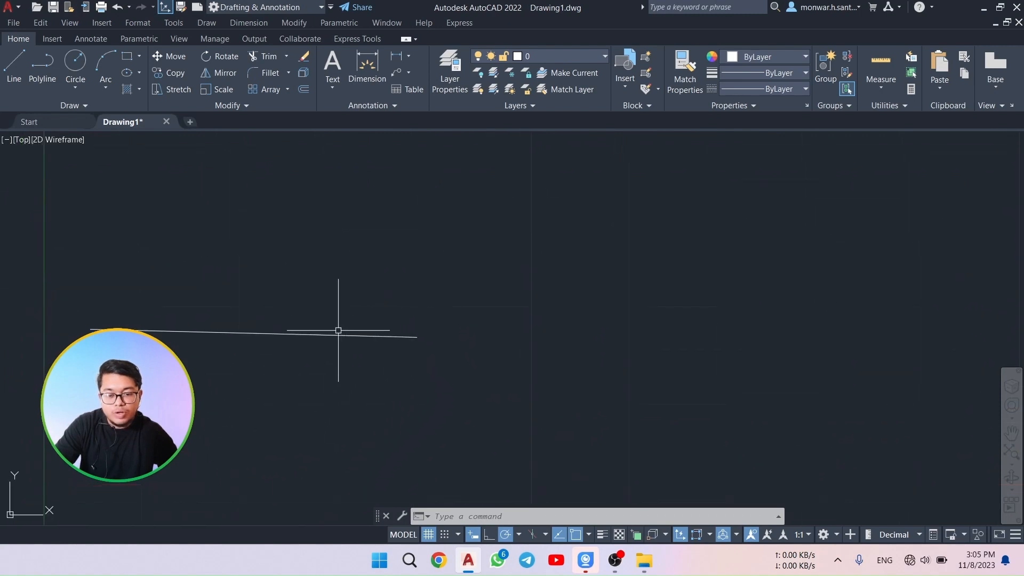
scroll(335, 335, "up", 8)
scroll(331, 337, "down", 2)
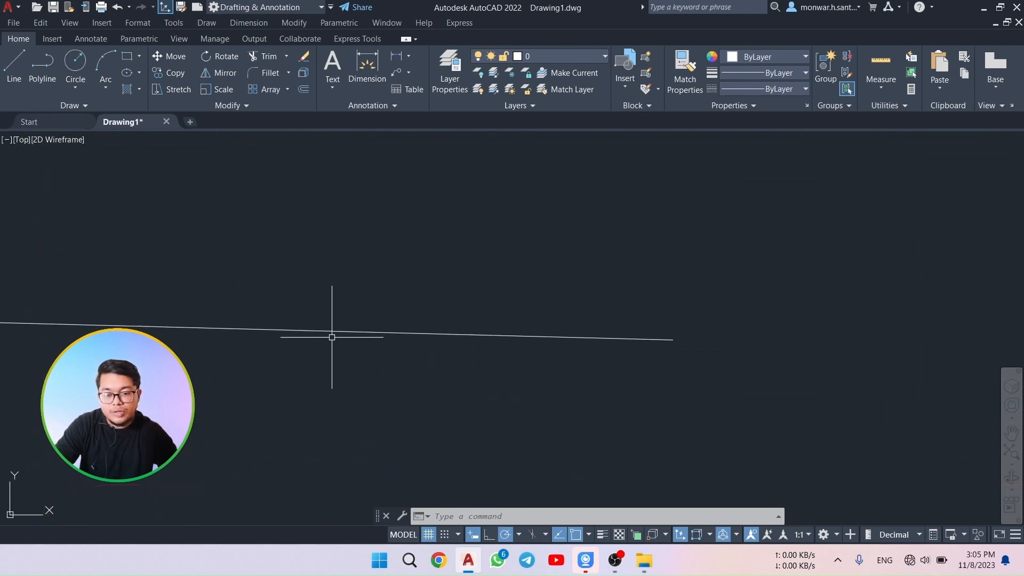
scroll(332, 337, "down", 6)
scroll(687, 327, "up", 2)
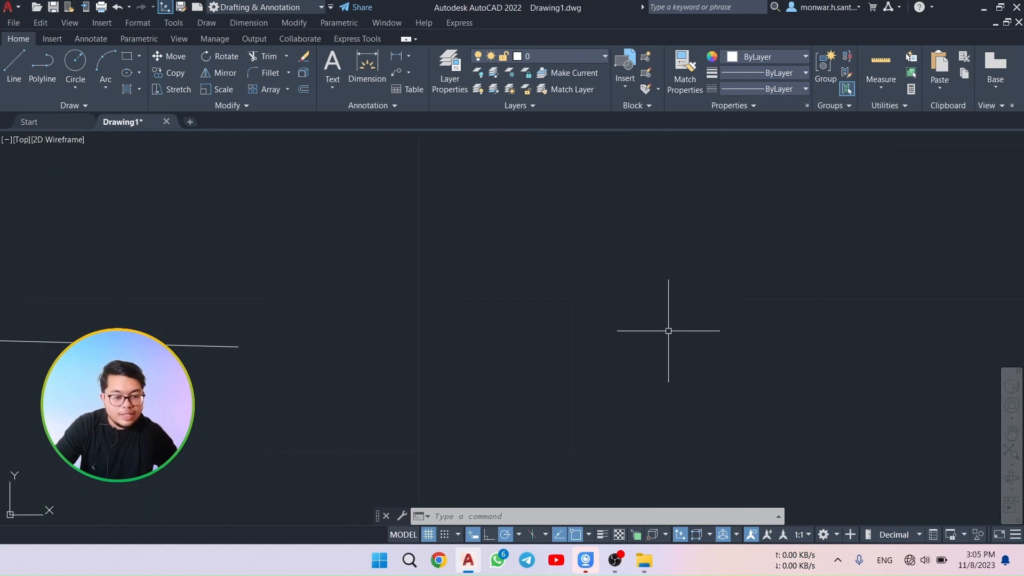
scroll(668, 330, "down", 6)
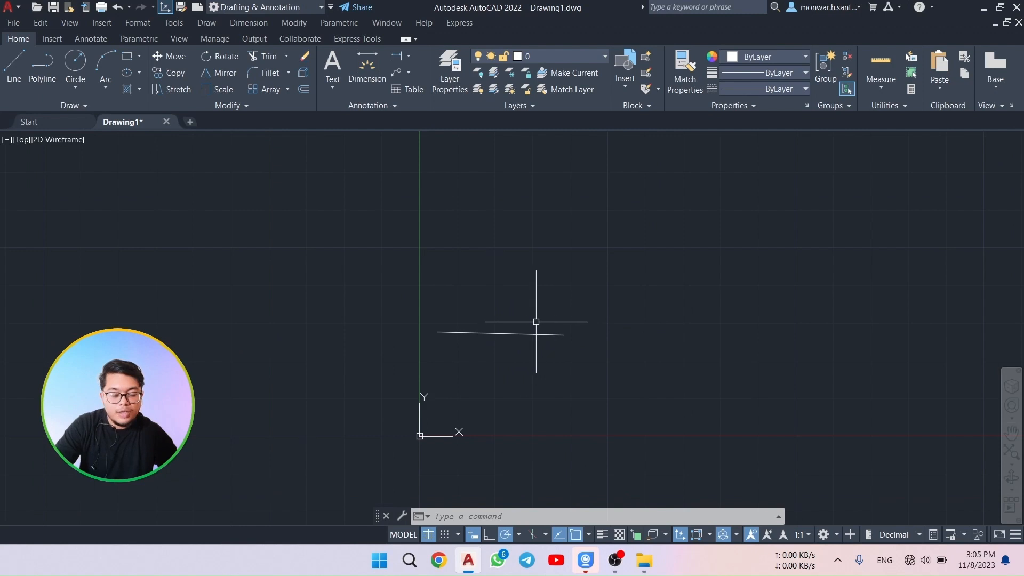
scroll(552, 335, "up", 5)
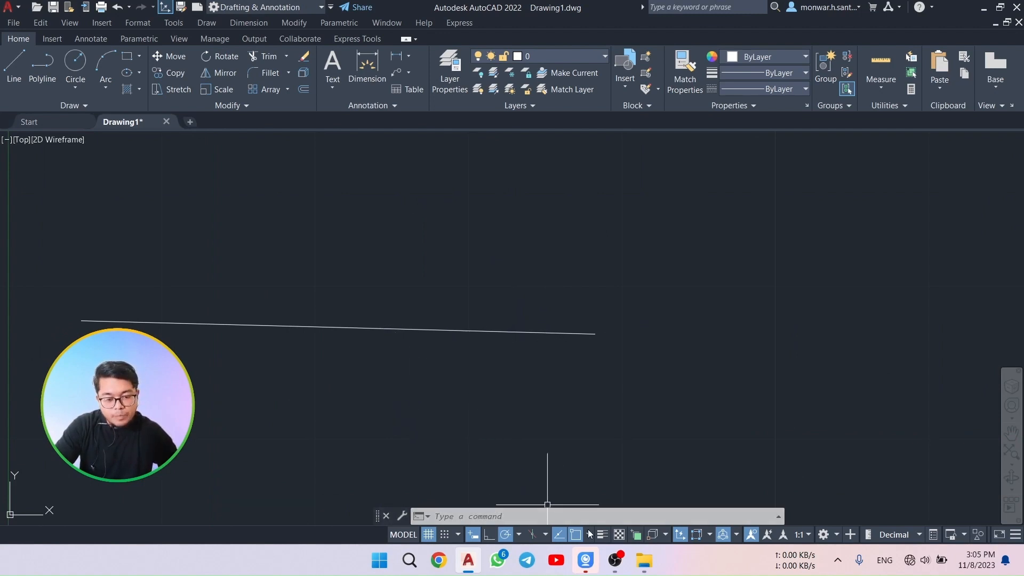
left_click(614, 562)
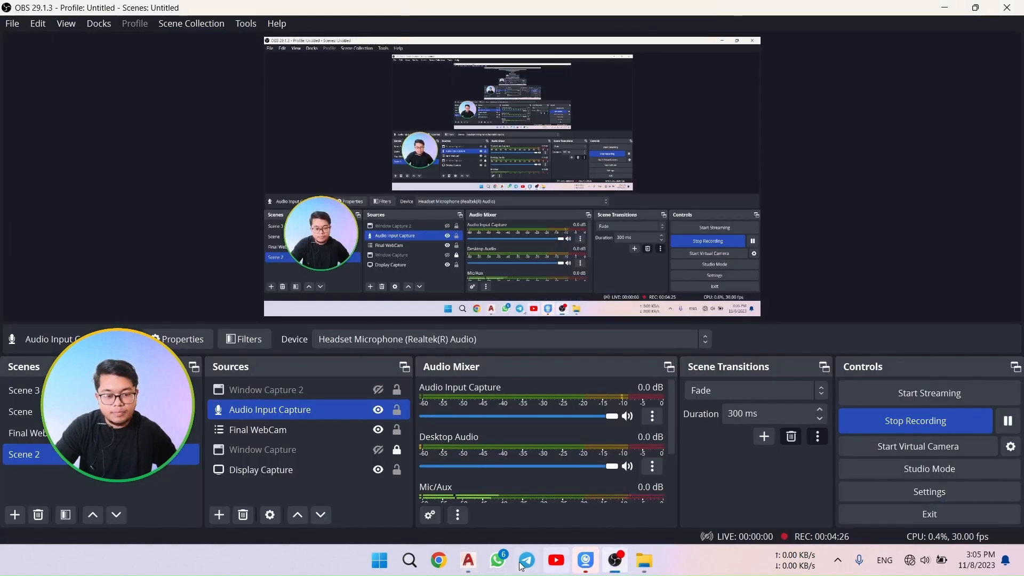
left_click(469, 560)
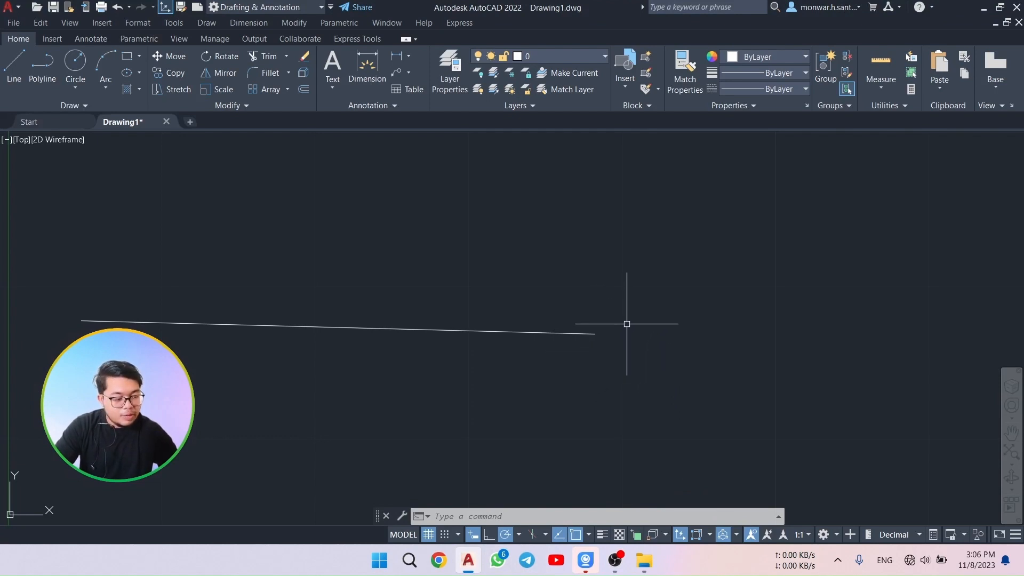
Try panning the drawing around the line, including with the navigation bar's Pan tool
mouse_move(626, 324)
middle_mouse_down()
mouse_move(526, 341)
mouse_move(675, 336)
middle_mouse_up()
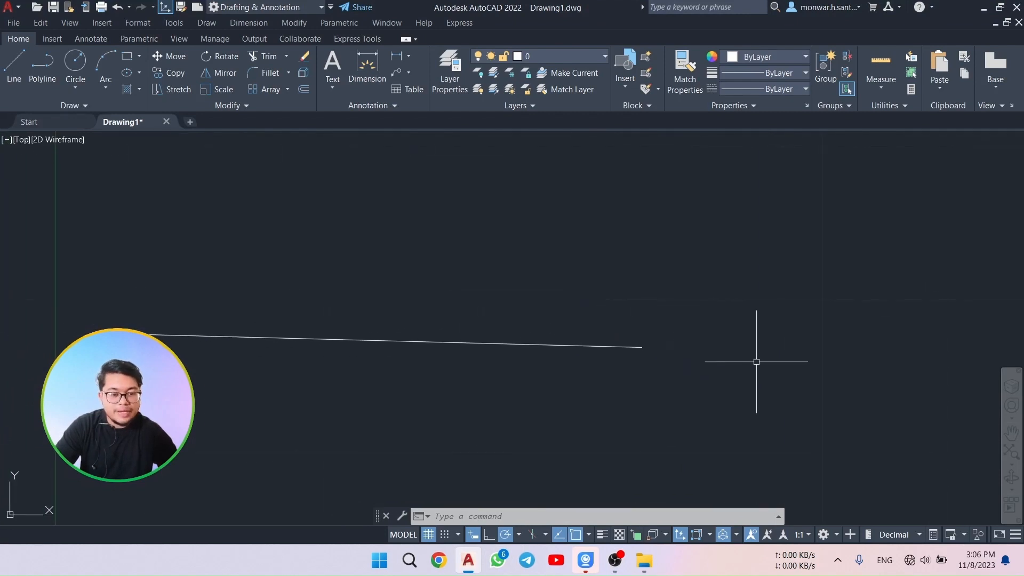
left_click(1012, 433)
left_click_drag(858, 373, 724, 365)
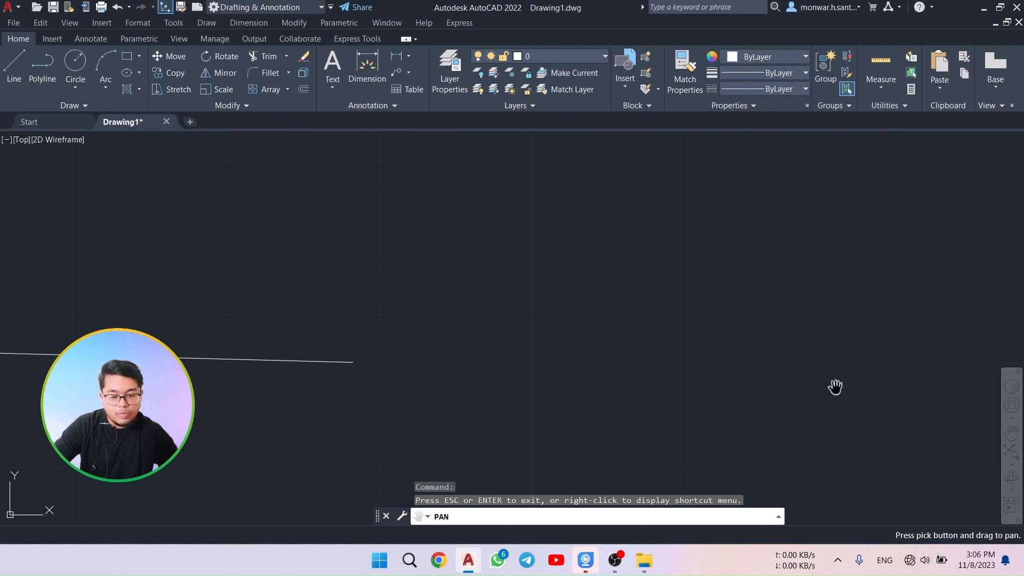
key("Escape")
middle_click_drag(340, 389, 476, 379)
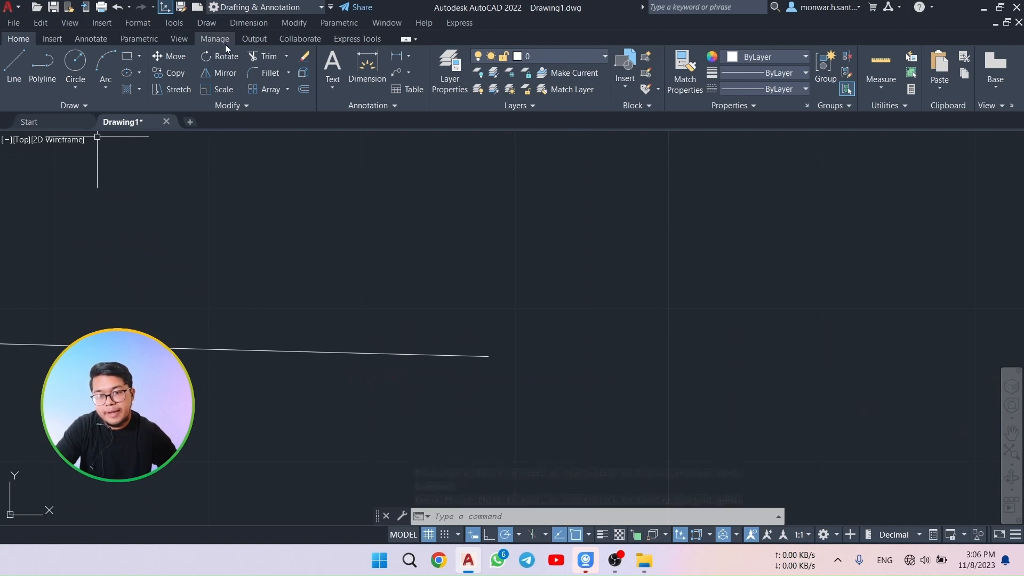
Hide the navigation bar, and turn the drawing file tabs off and back on
left_click(180, 39)
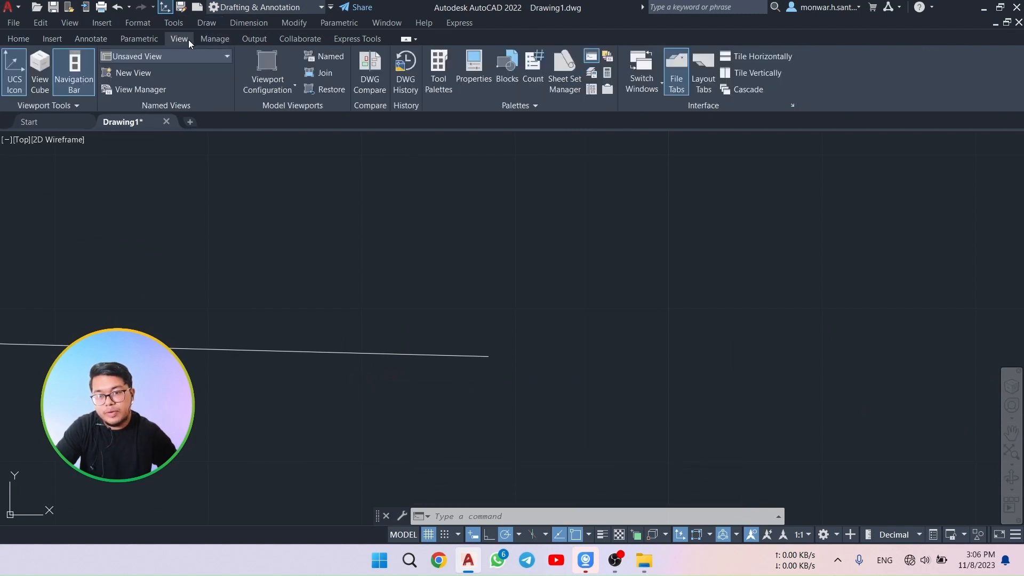
left_click(82, 81)
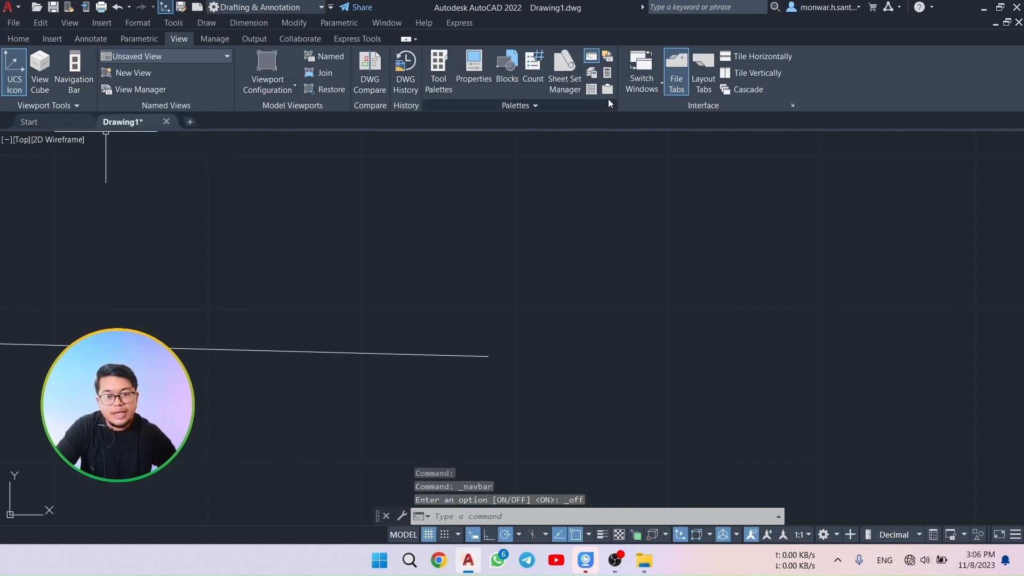
left_click(676, 84)
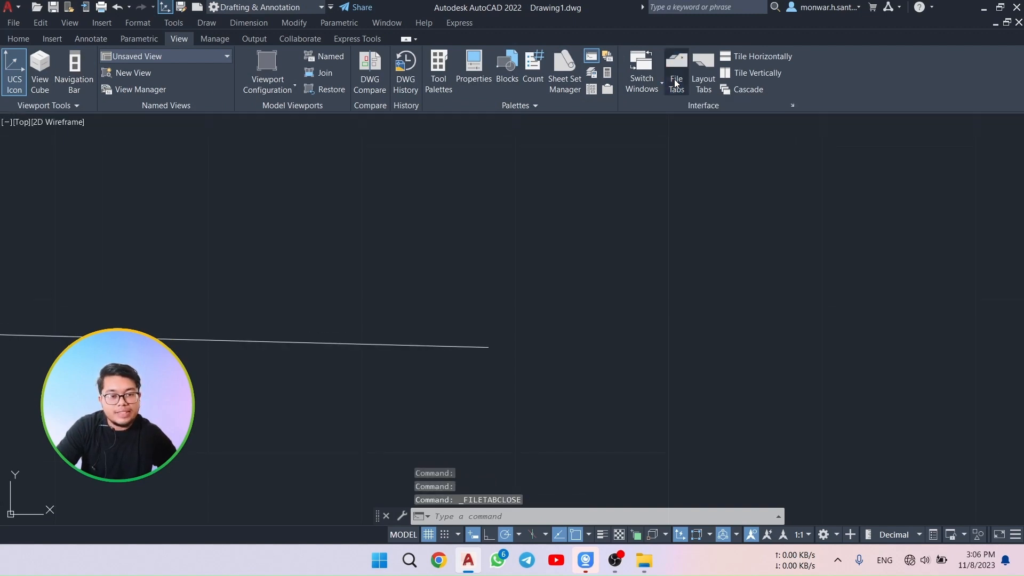
left_click(676, 83)
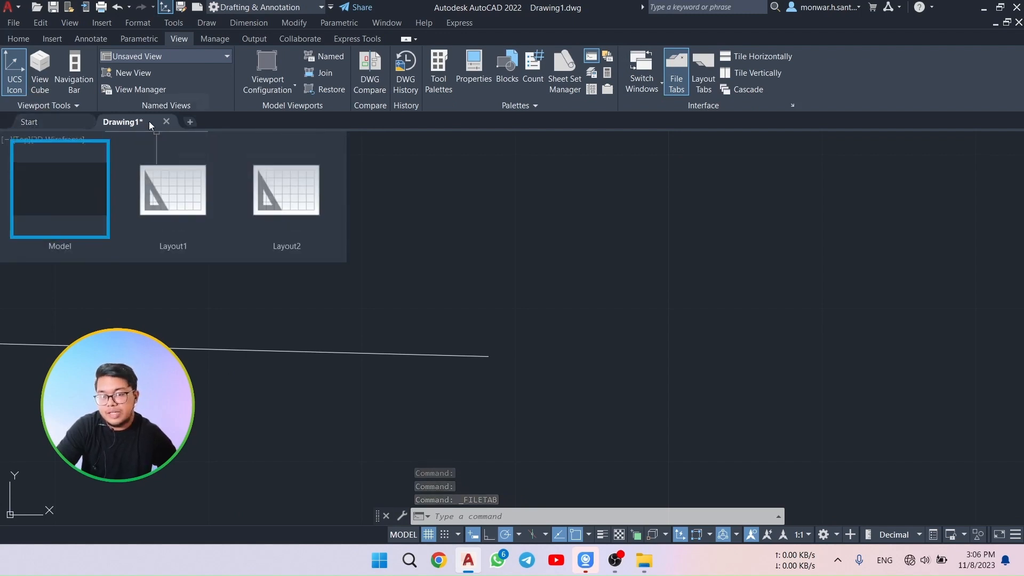
Create a second blank drawing and switch back to Drawing1
left_click(192, 123)
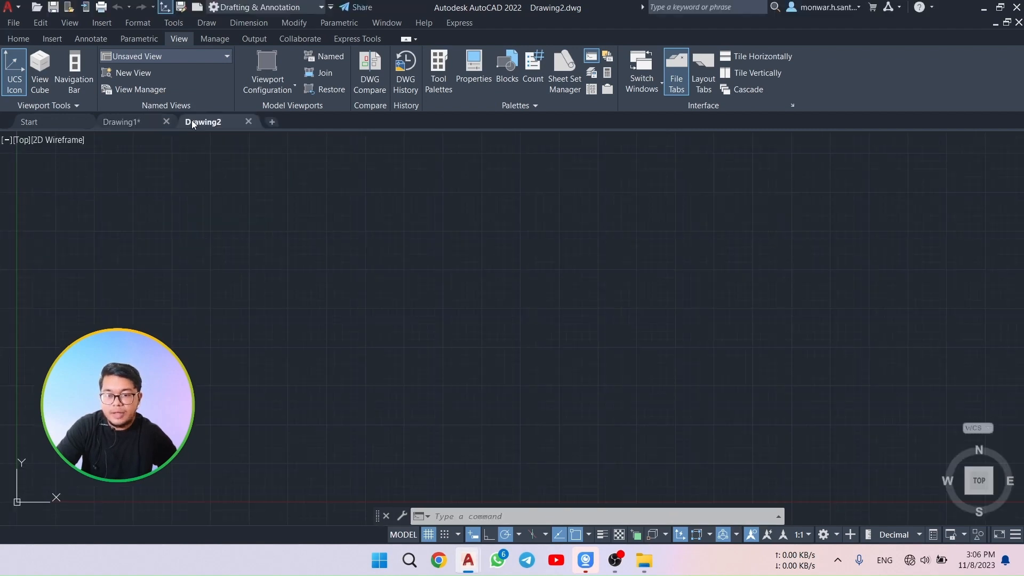
left_click(131, 122)
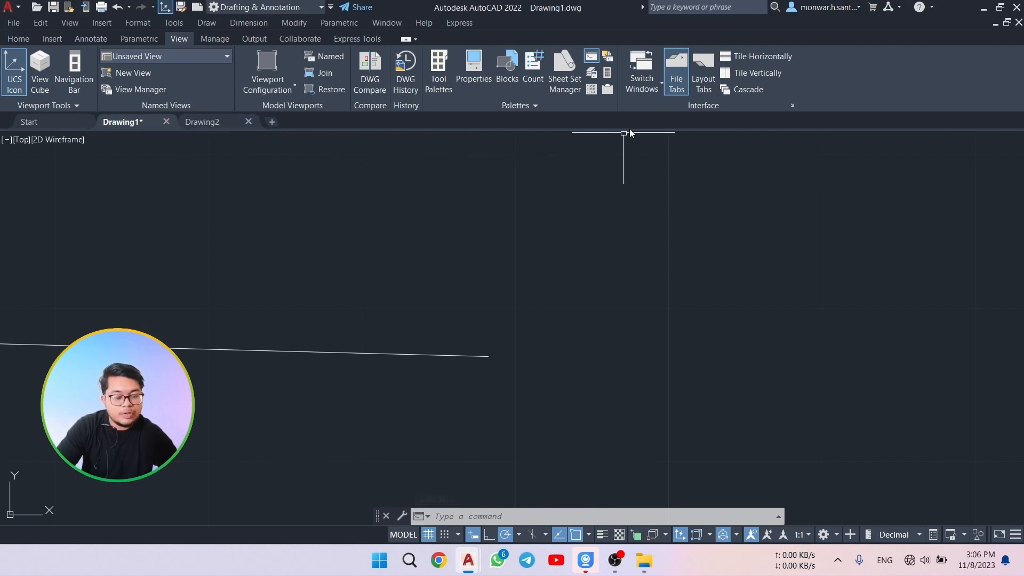
Toggle the file tabs off and back on, and display and hide the Model and layout tabs
left_click(676, 80)
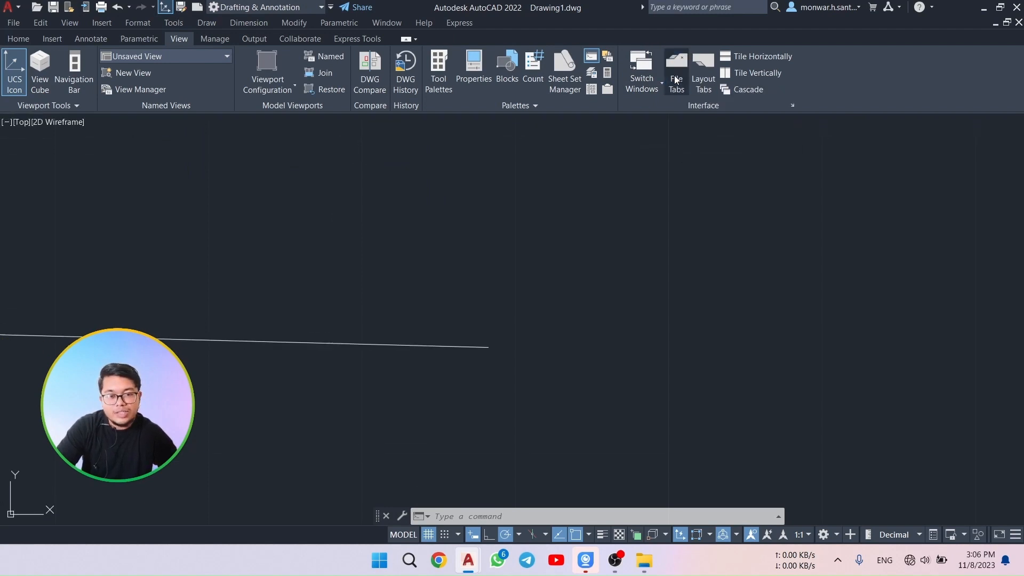
left_click(675, 81)
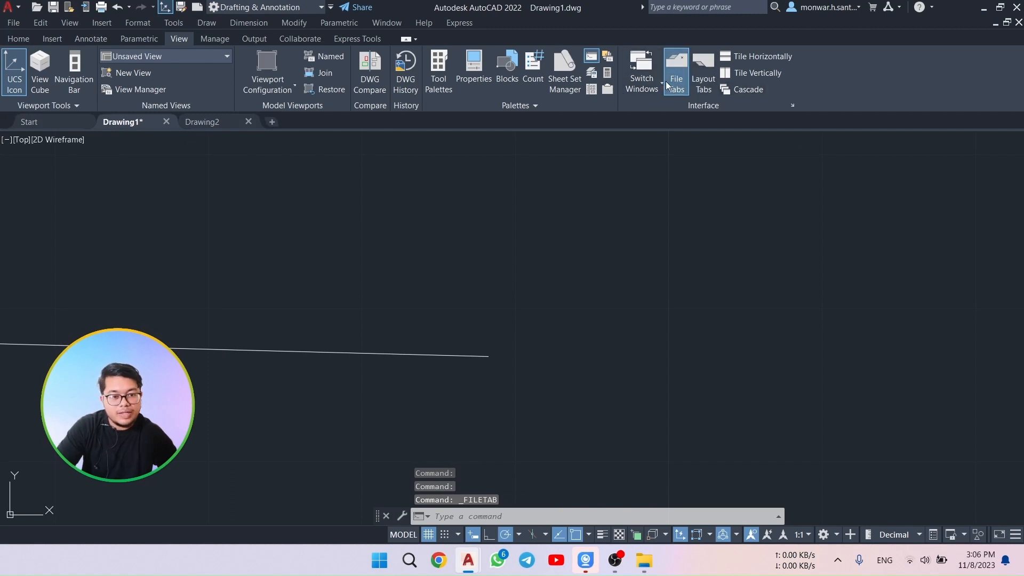
left_click(704, 85)
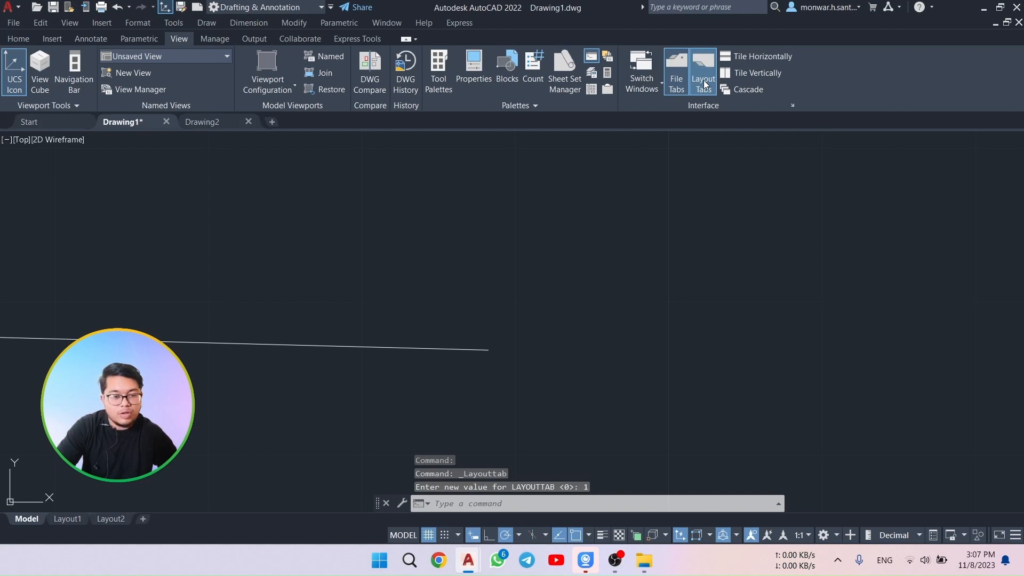
left_click(704, 85)
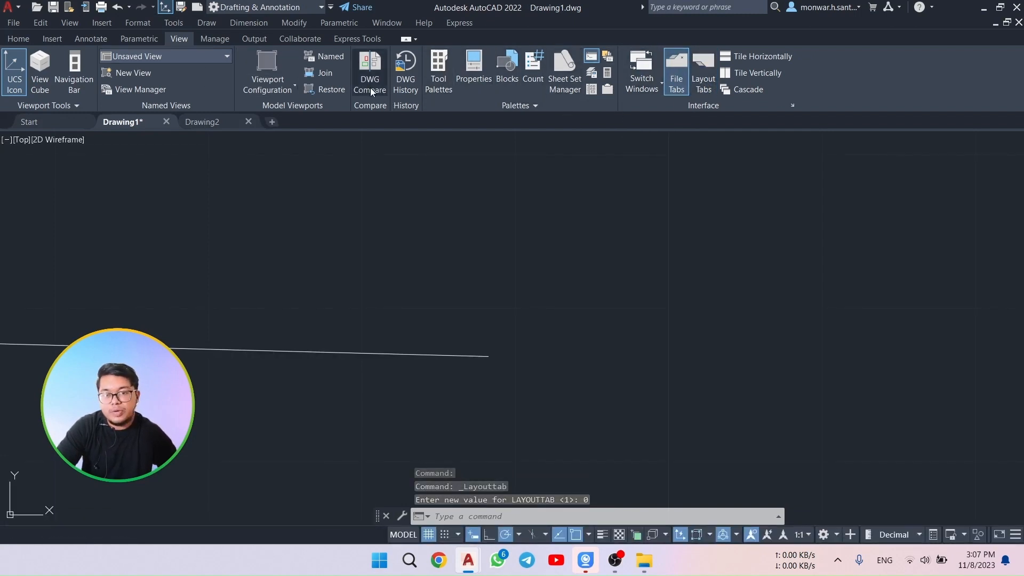
Draw a second line, sloping slightly upward, above the first line's end by entering the LINE command
scroll(420, 390, "down", 1)
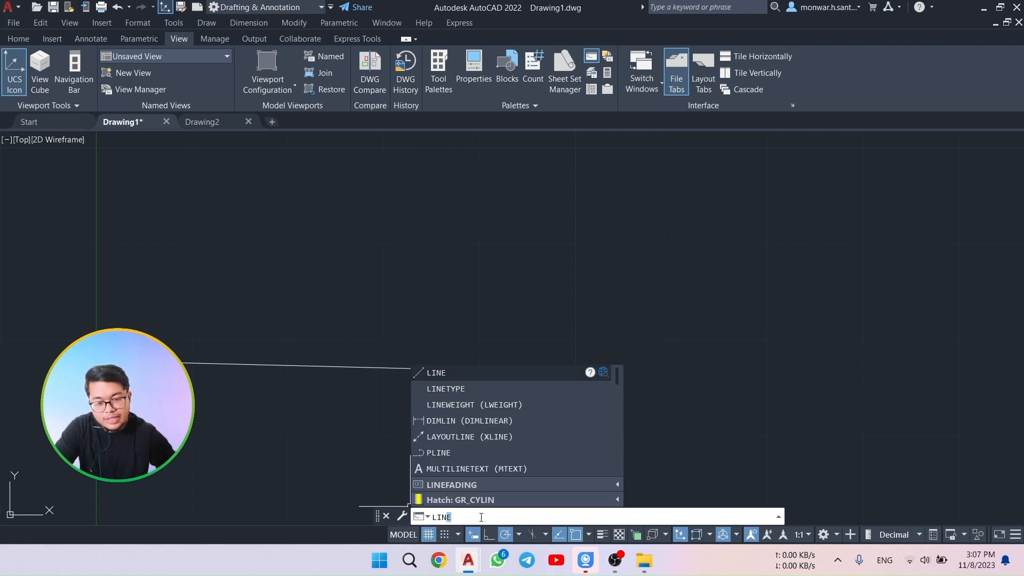
left_click(424, 369)
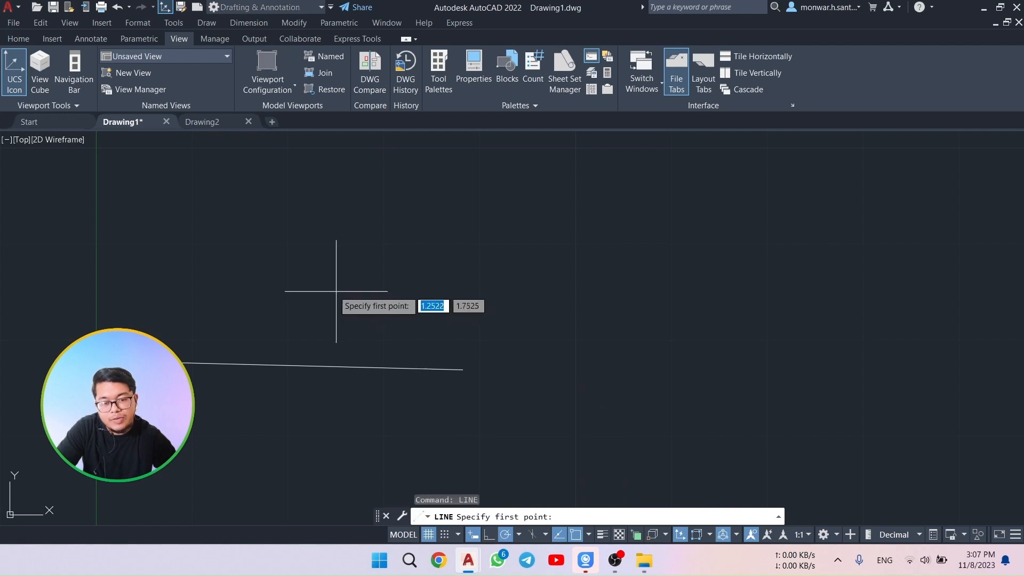
left_click(331, 288)
left_click(581, 278)
key("Escape")
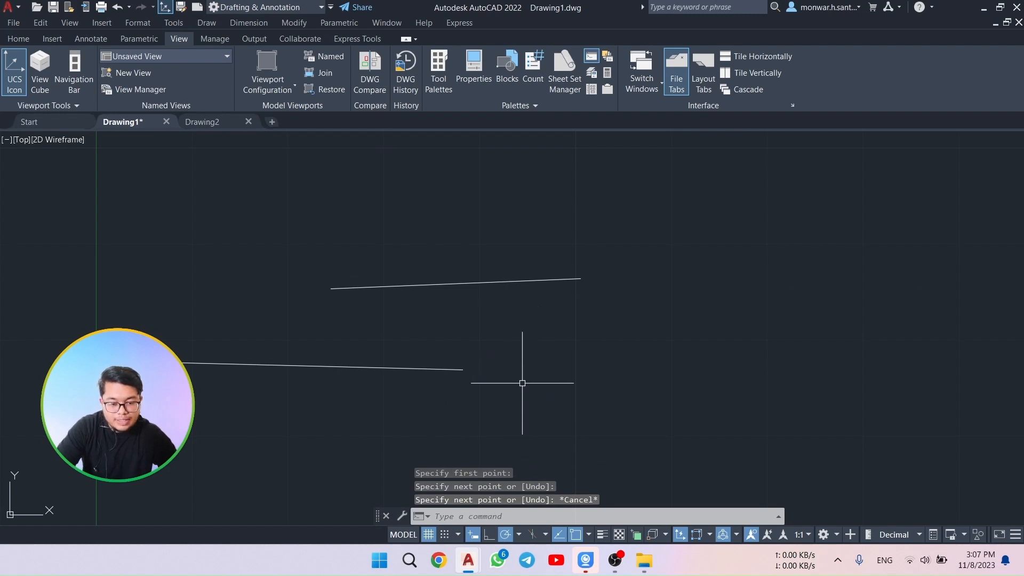
Toggle Dynamic Input off and back on, and look up the commands beginning with LIM at the cursor
left_click(473, 535)
left_click(473, 534)
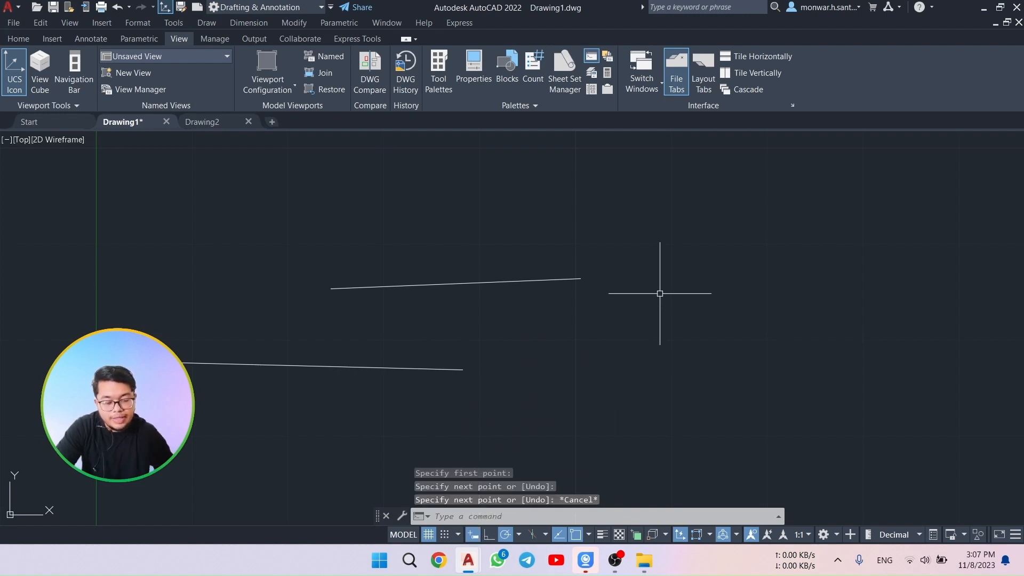
type("L")
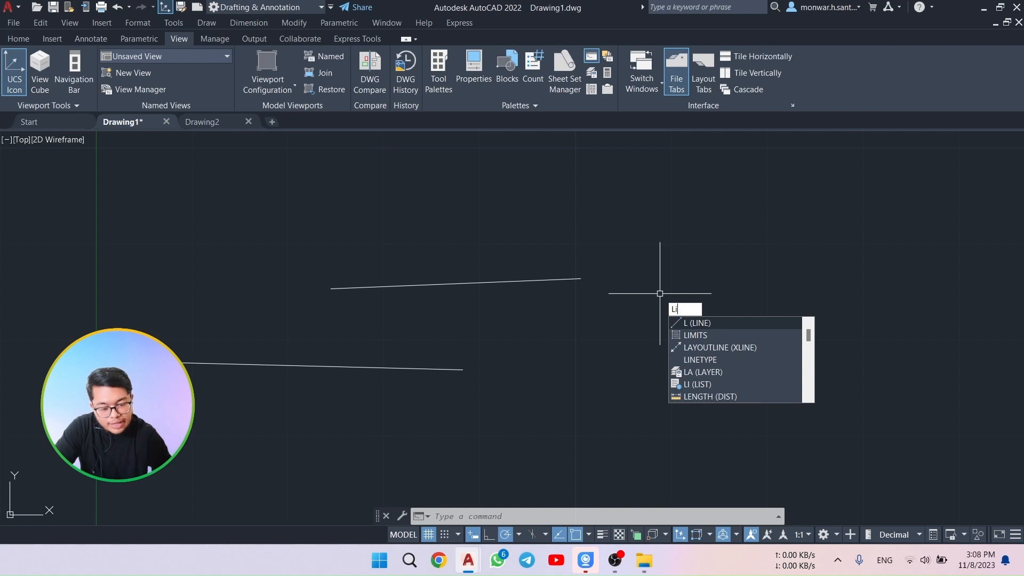
type("m")
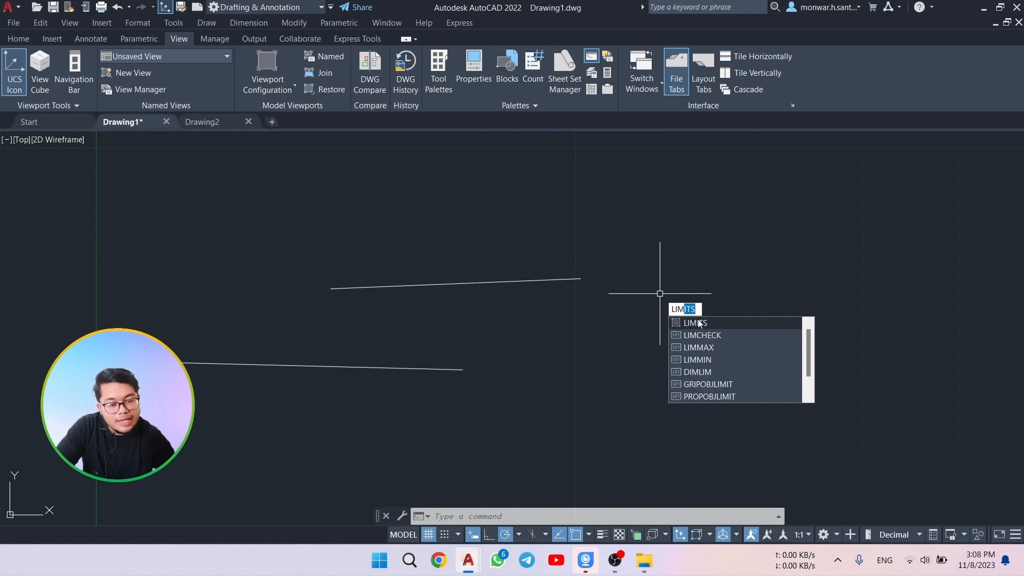
left_click(708, 264)
left_click(701, 287)
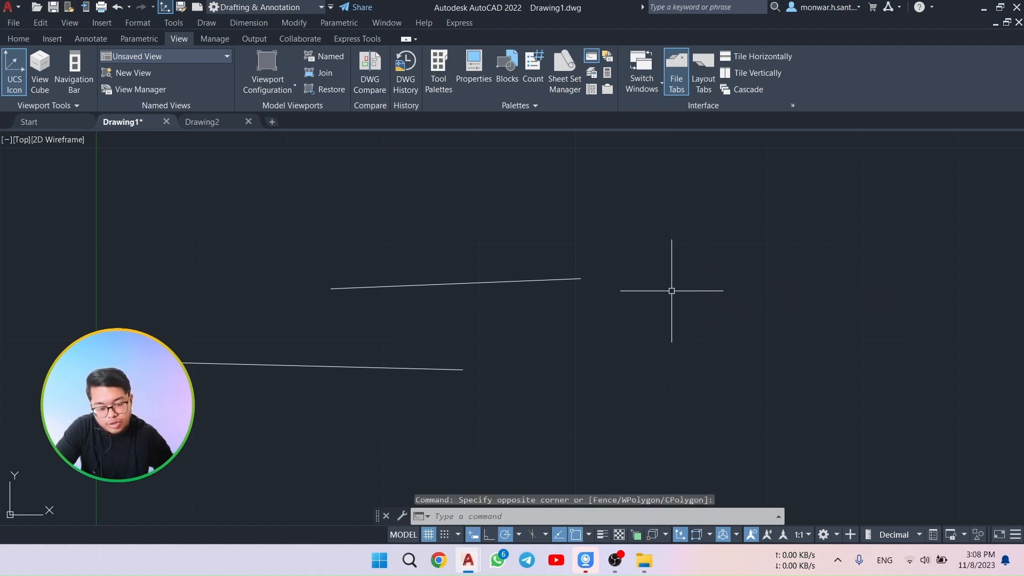
Look up the commands beginning with CIR at the cursor, and remove and restore the Dynamic Input toggle in the status bar
type("cir")
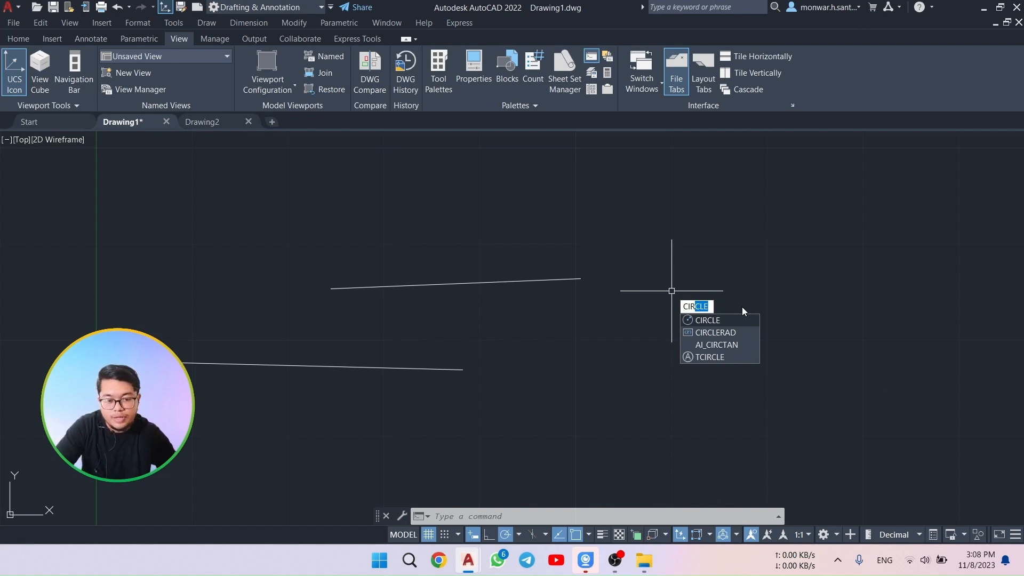
key("Escape")
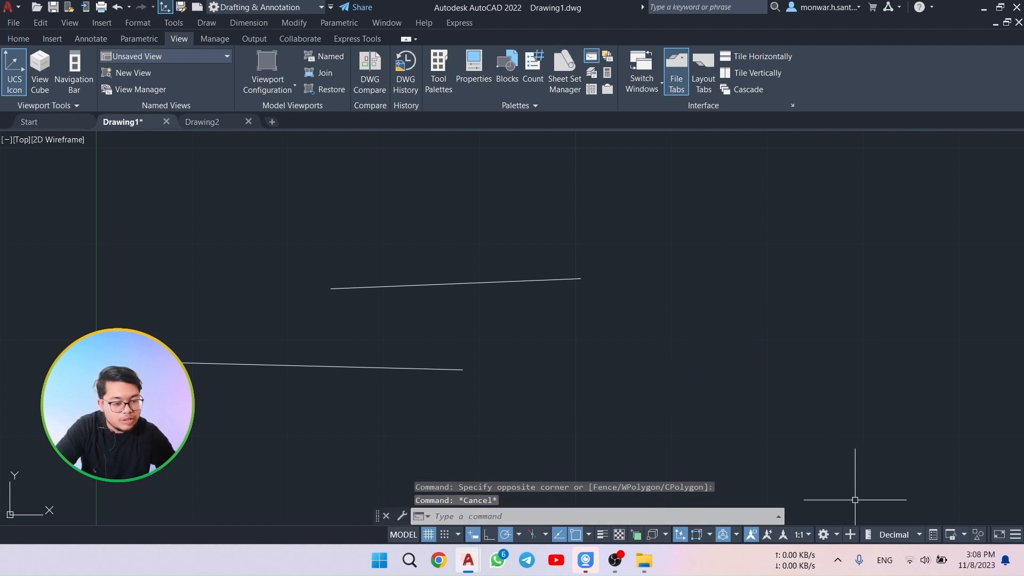
left_click(1016, 535)
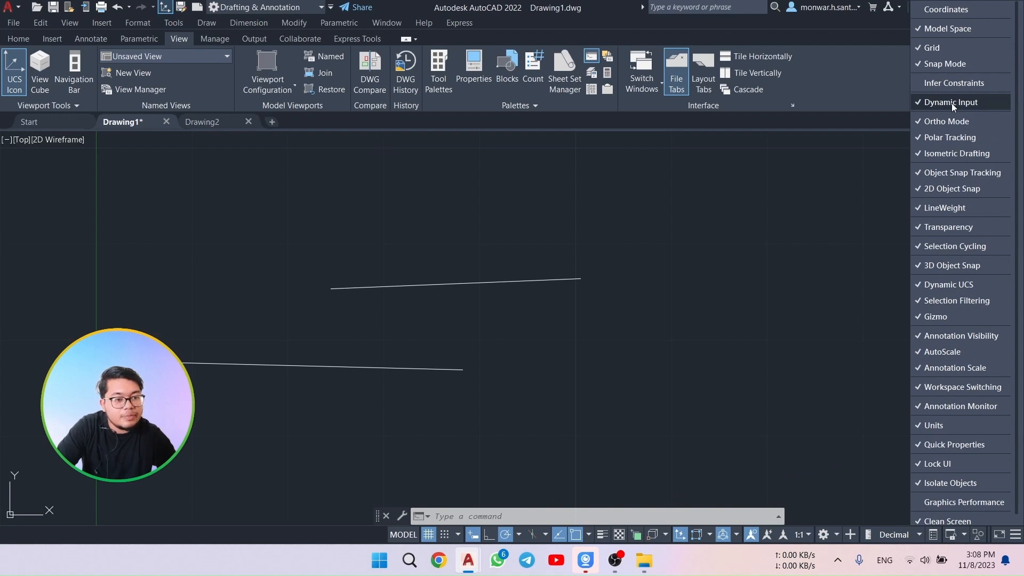
left_click(951, 103)
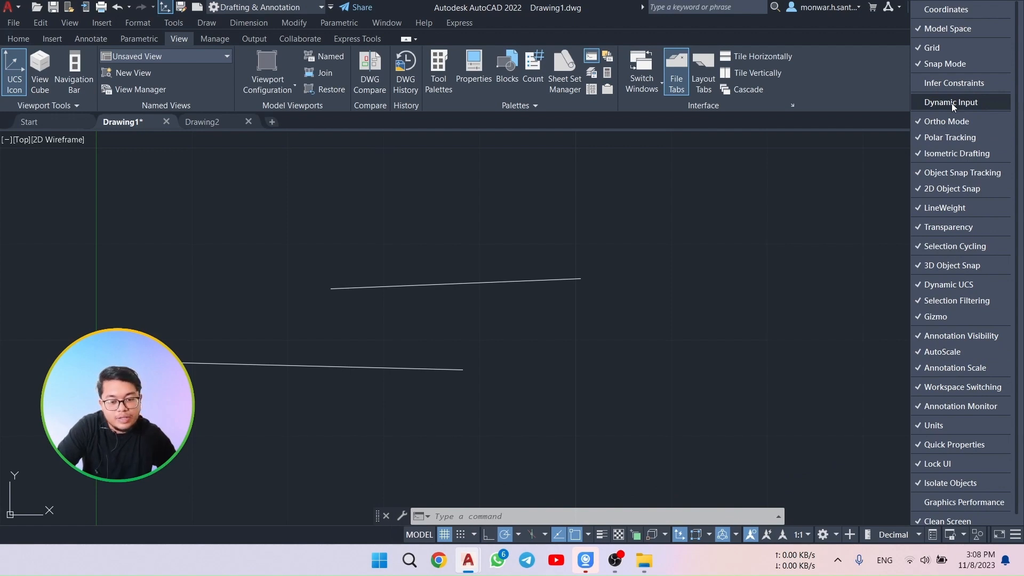
left_click(951, 103)
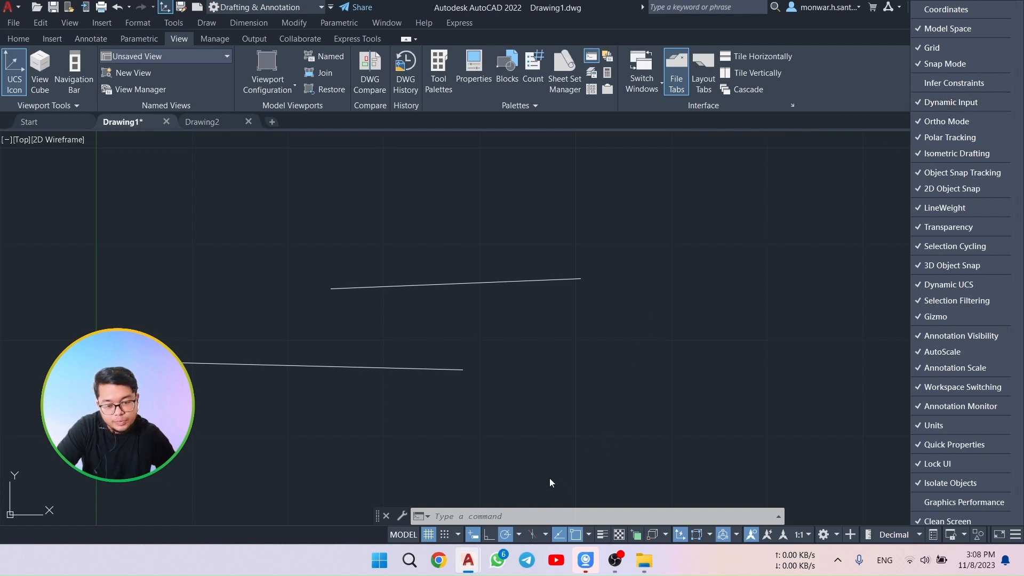
left_click(470, 542)
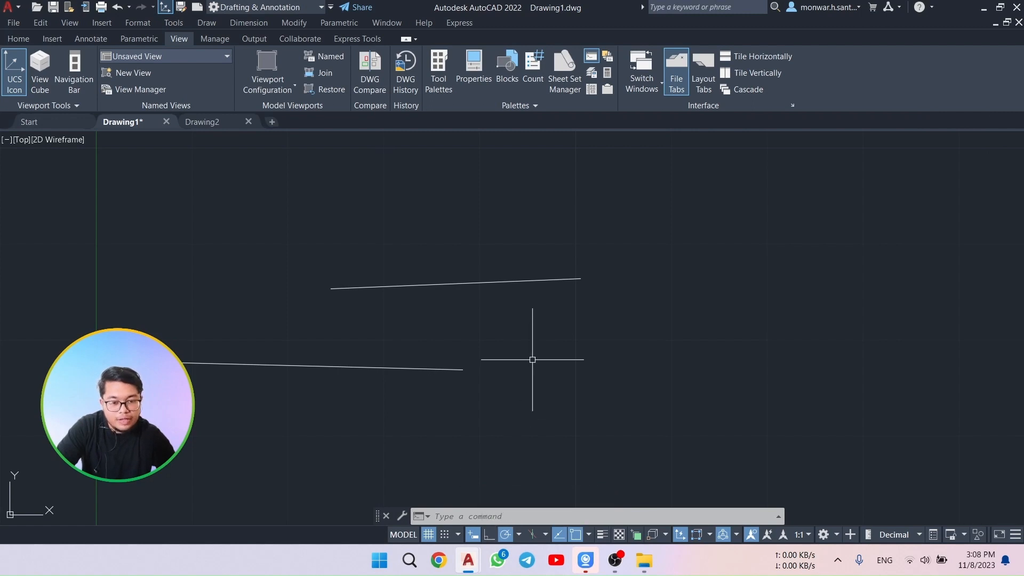
Look up the commands beginning with OR at the cursor and start ORTHOMODE, cancelling without entering a value
type("o")
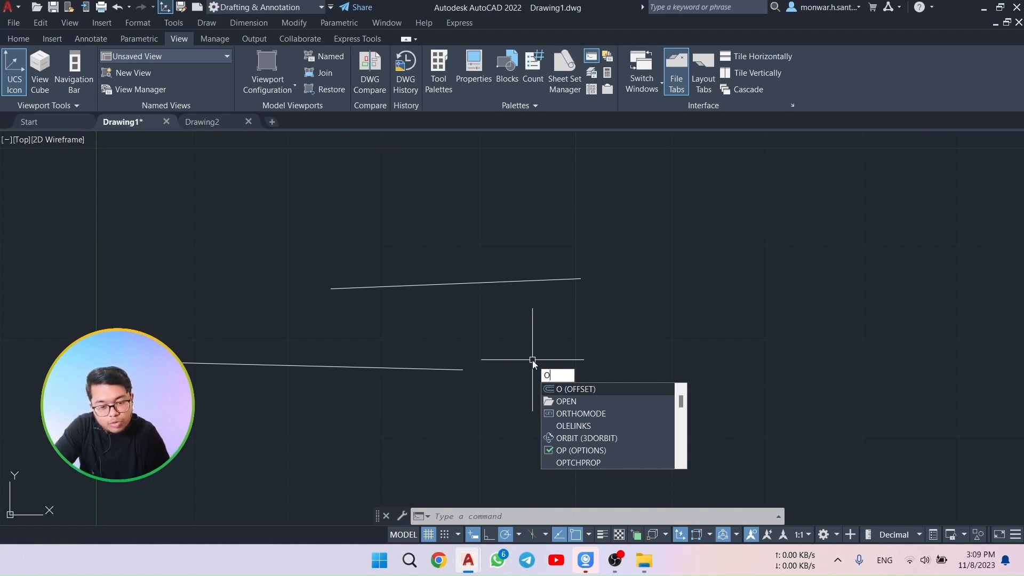
type("r")
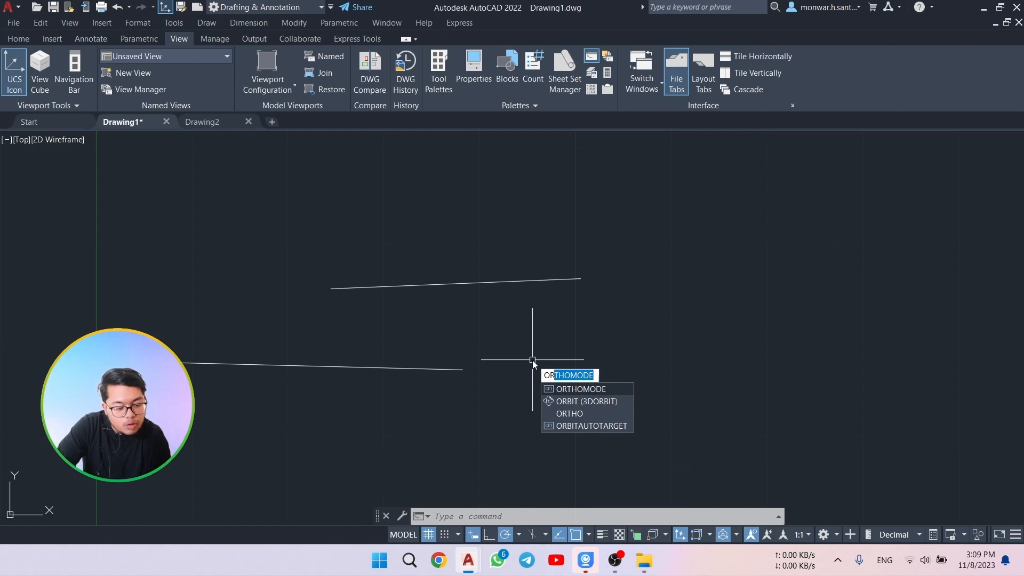
key("Return")
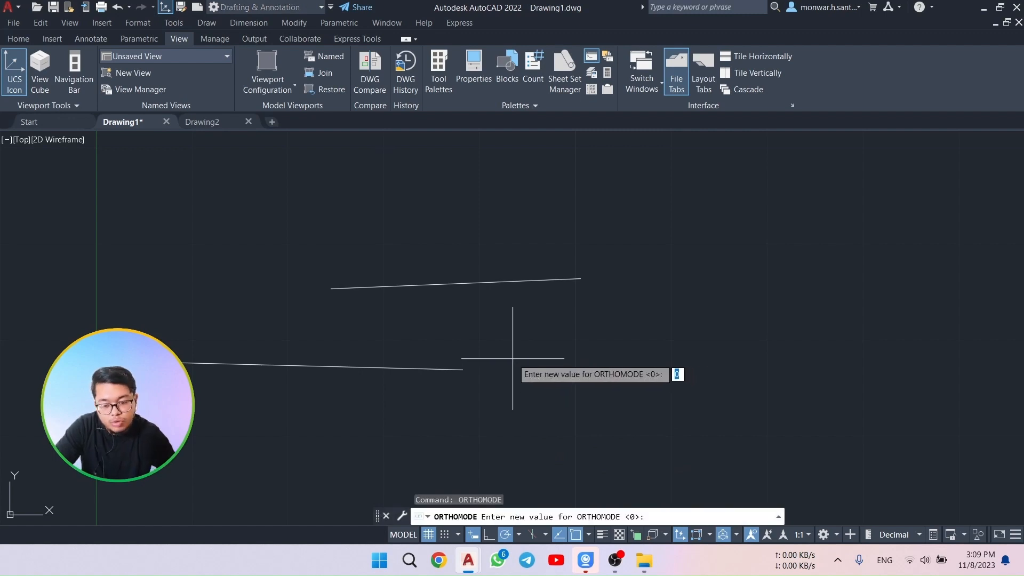
key("Escape")
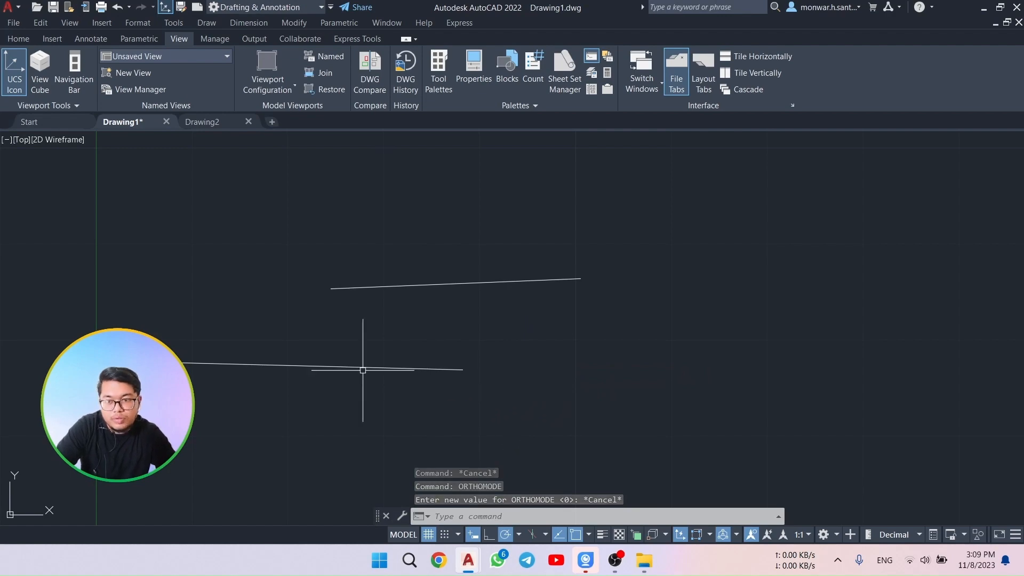
Open the Save Drawing As dialog for Drawing1 and close it without saving
left_click(14, 22)
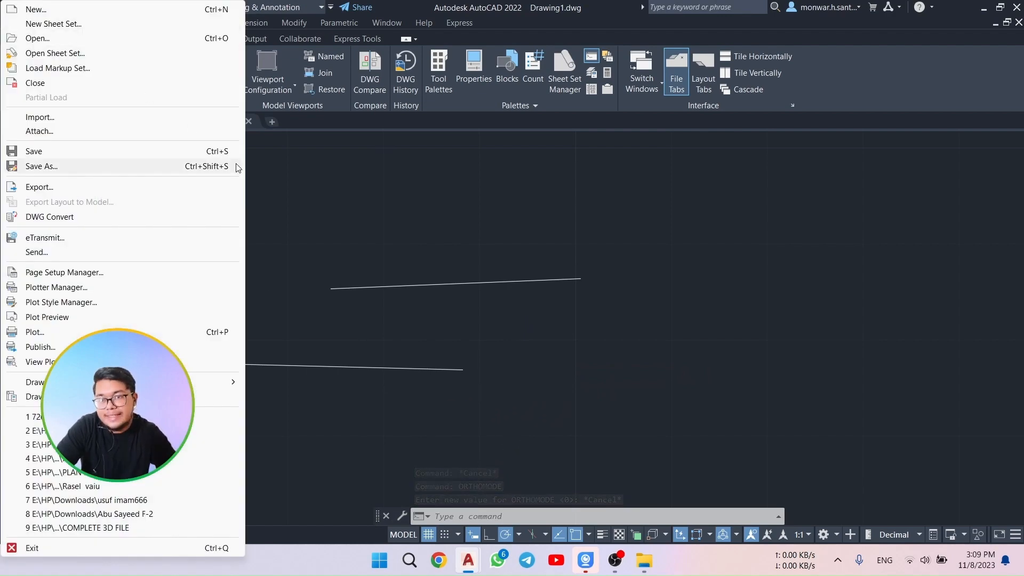
left_click(42, 166)
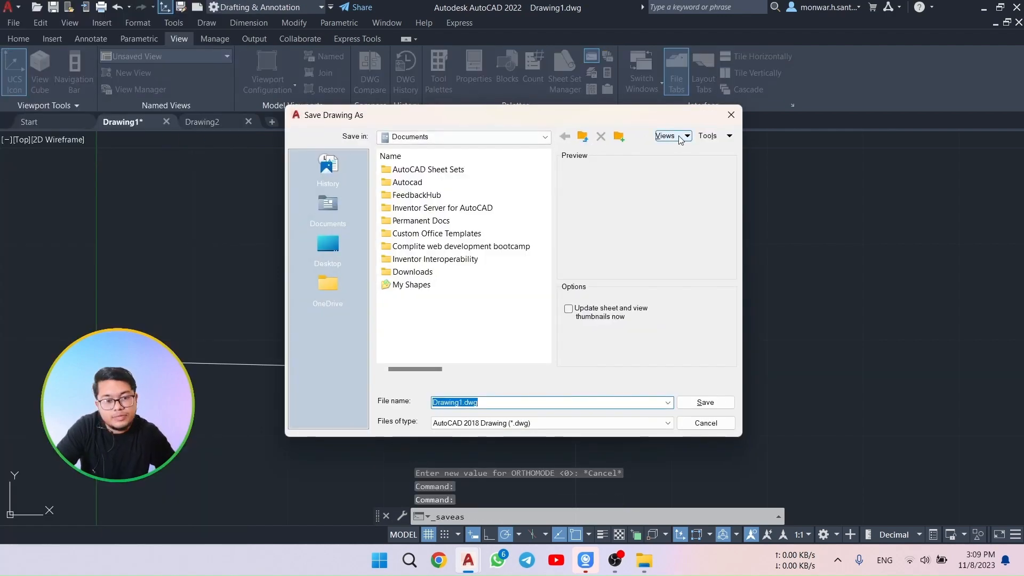
left_click(730, 115)
With Ortho turned on, draw four connected lines above the existing ones, running right, down, left and slanting up to the first segment
left_click(17, 38)
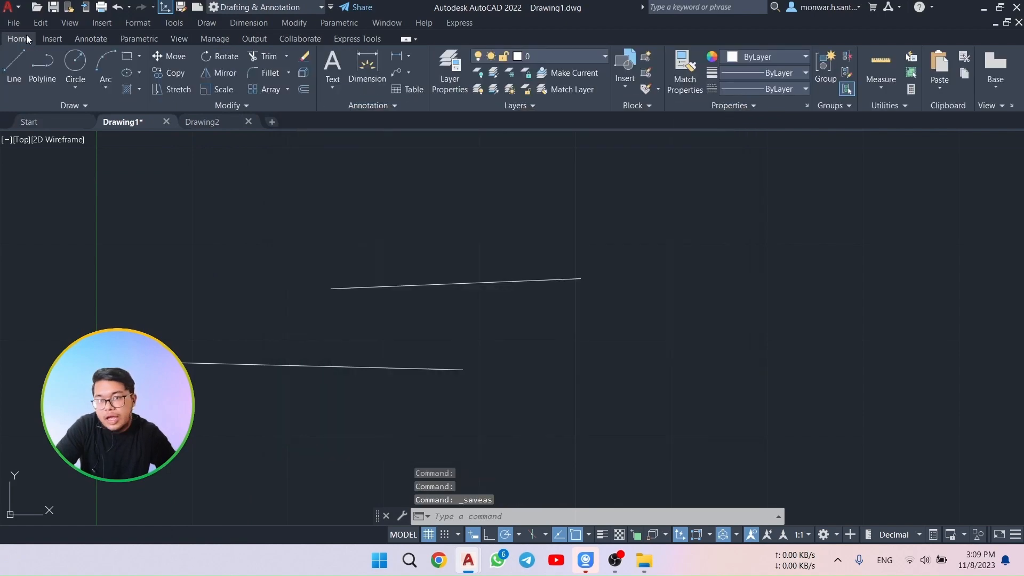
left_click(14, 69)
left_click(289, 191)
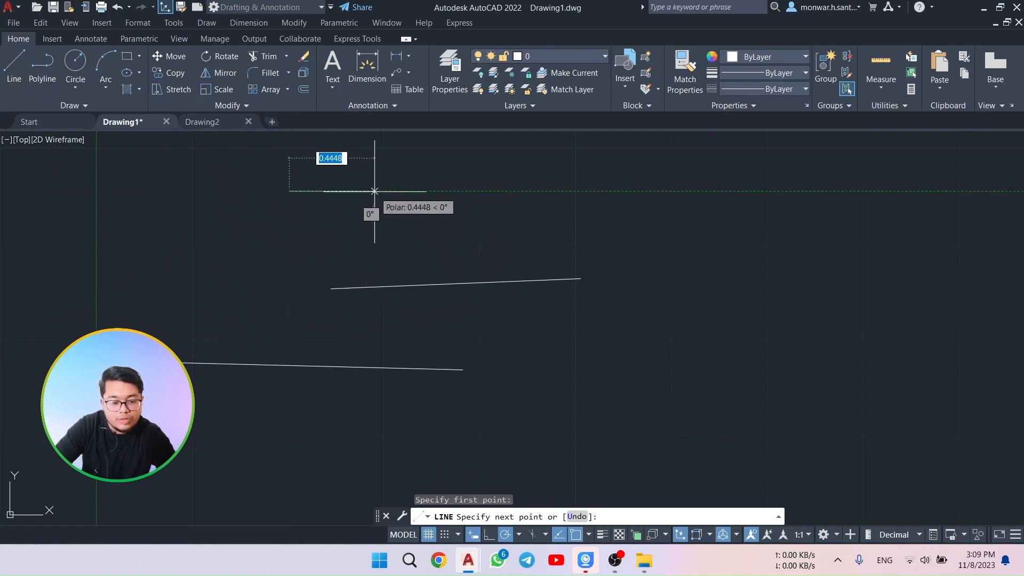
key("F8")
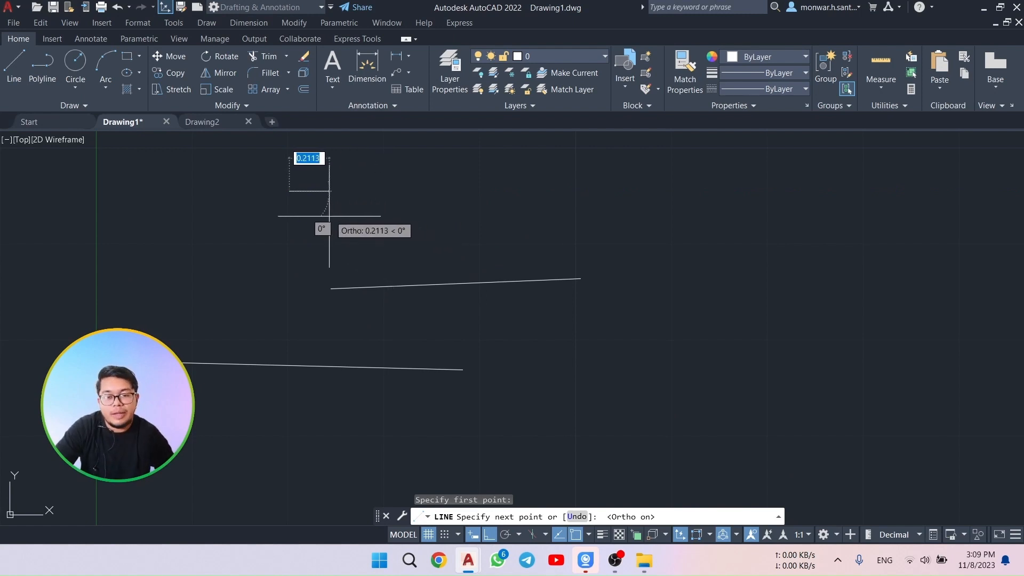
left_click(459, 200)
left_click(459, 247)
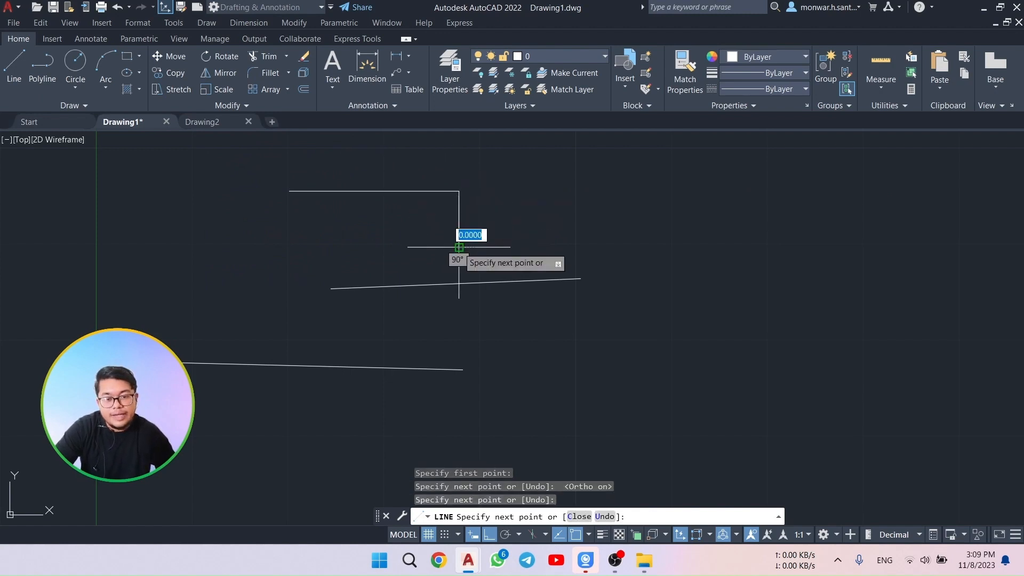
left_click(299, 247)
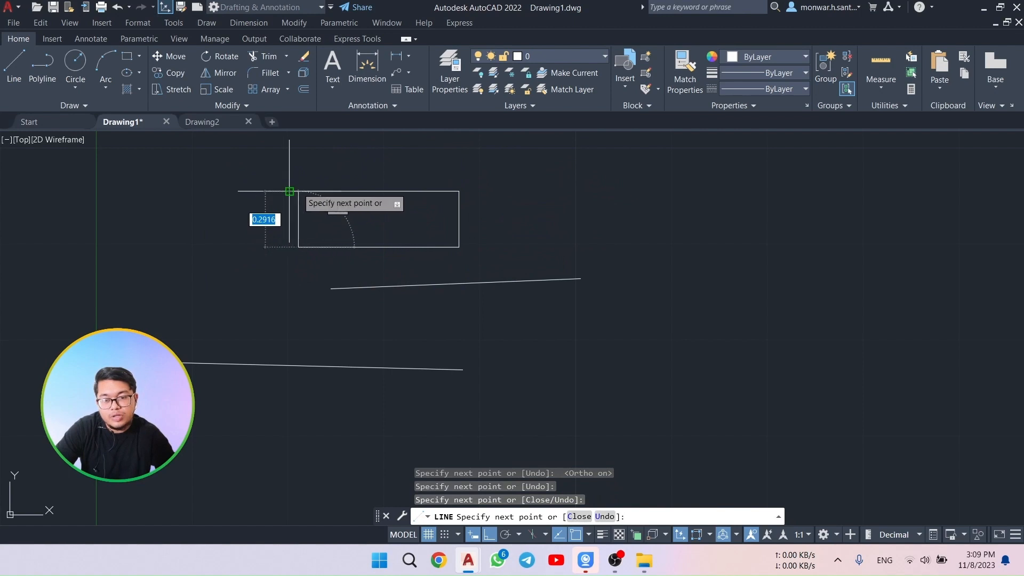
left_click(334, 191)
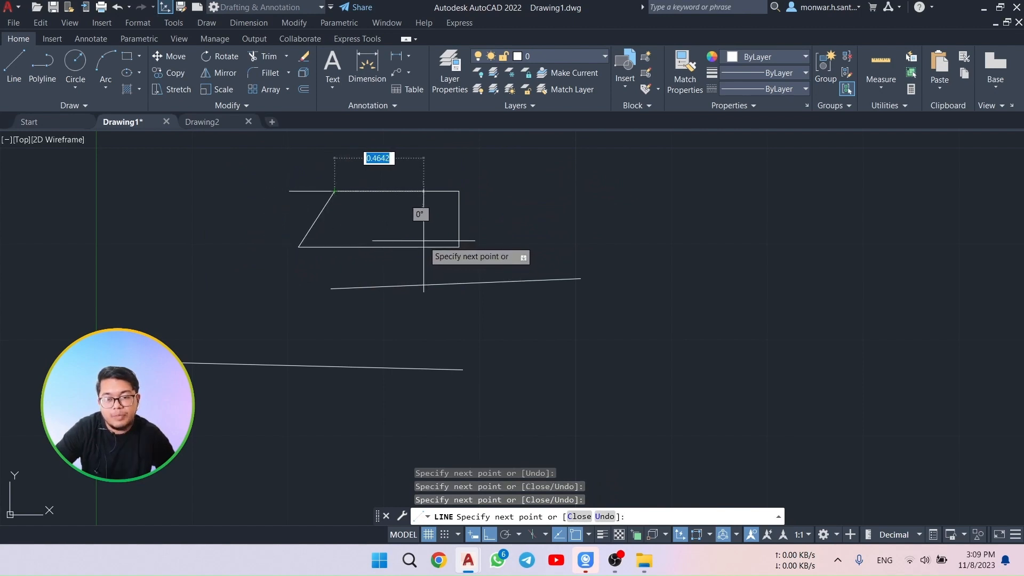
key("Escape")
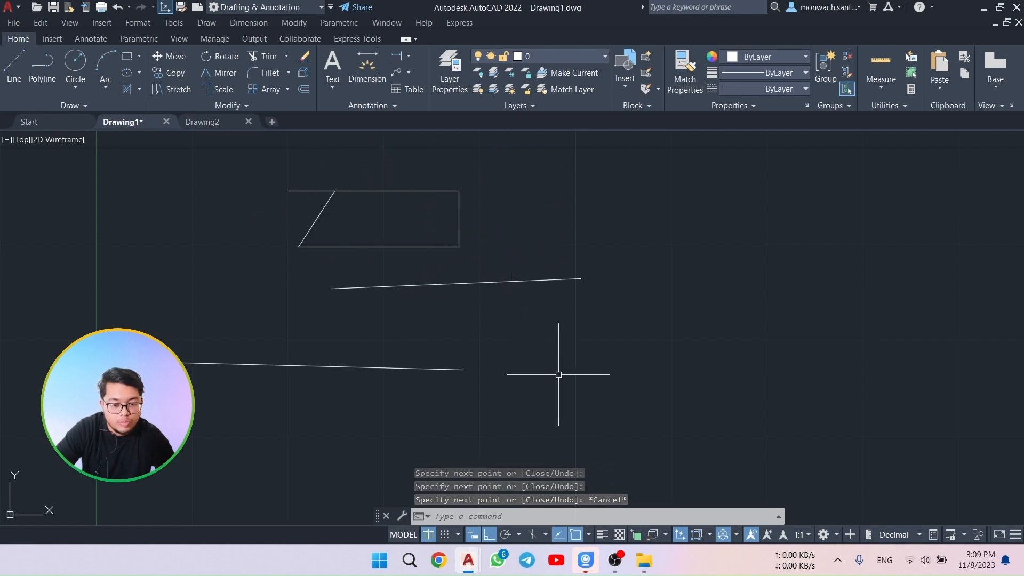
Switch Ortho off and Polar Tracking on, and draw a short upward-sloping line just below the right end of the long upper line
left_click(489, 537)
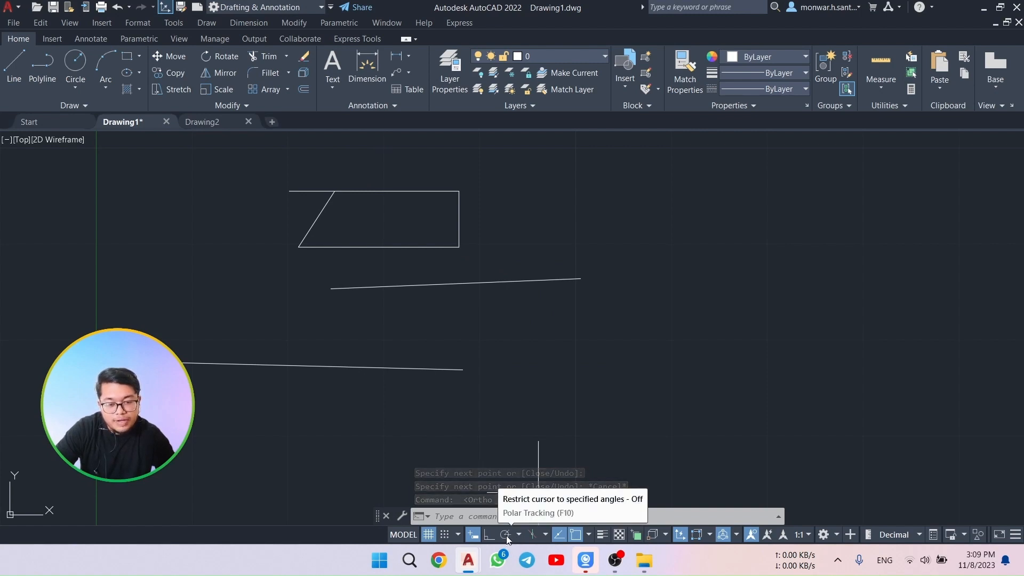
left_click(505, 535)
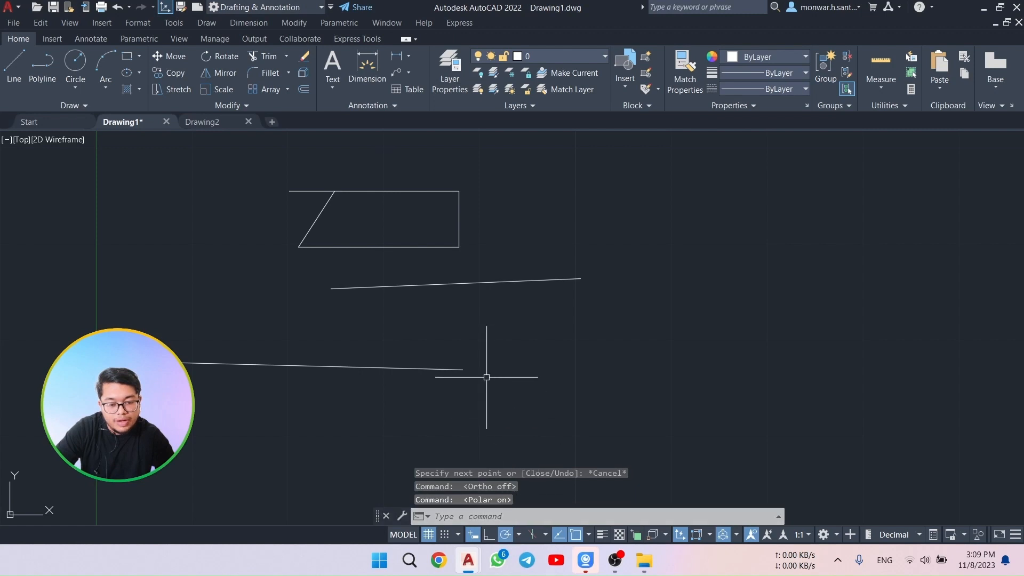
left_click(13, 71)
left_click(512, 320)
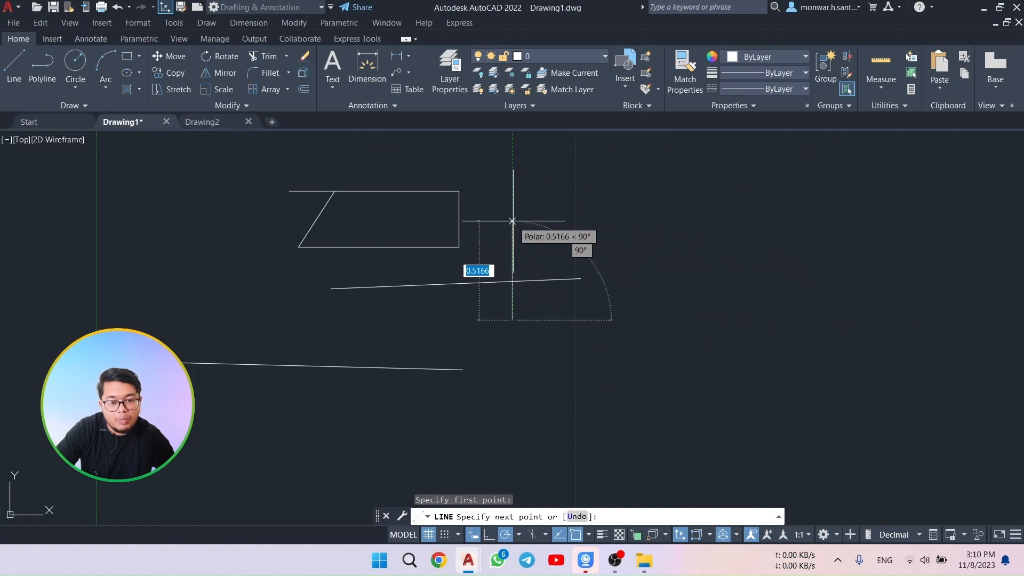
left_click(580, 294)
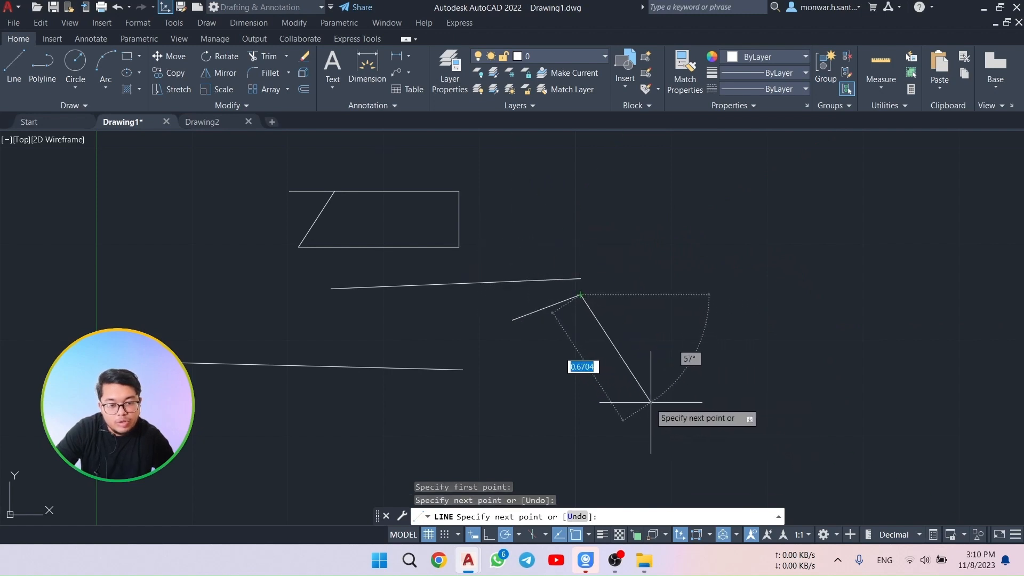
key("Escape")
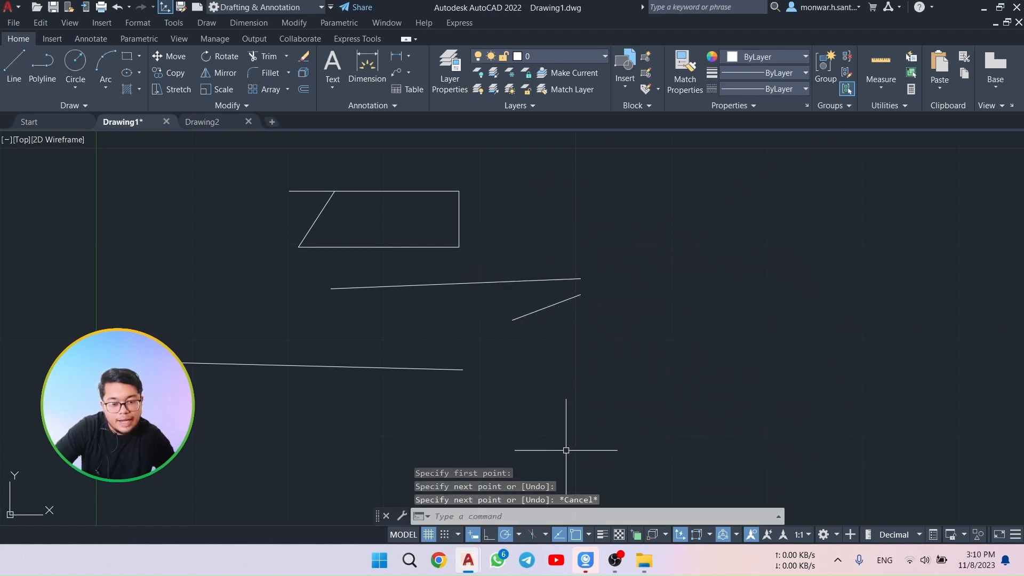
Examine the available polar tracking angle increments and the list of object snap modes
left_click(518, 535)
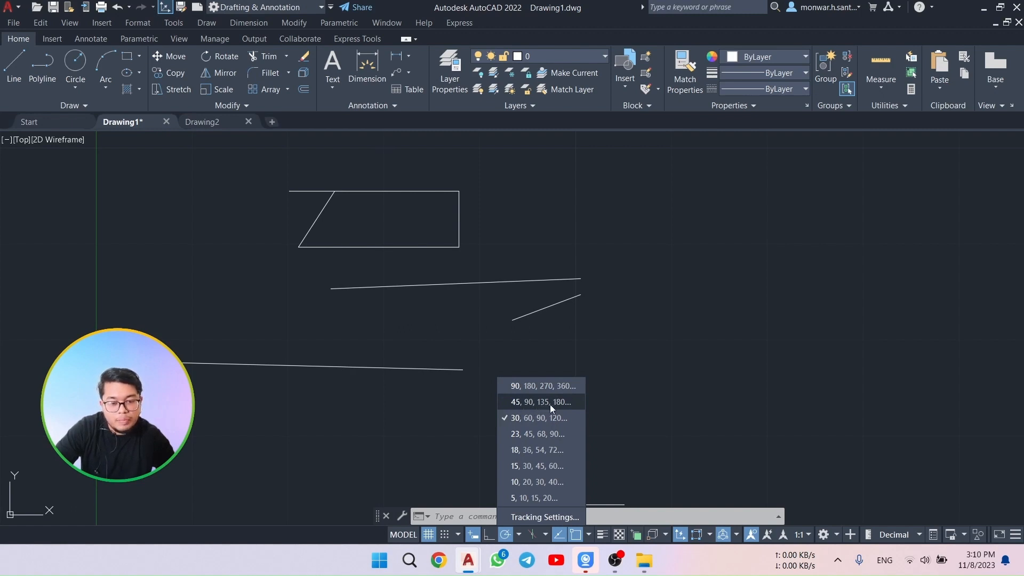
left_click(617, 388)
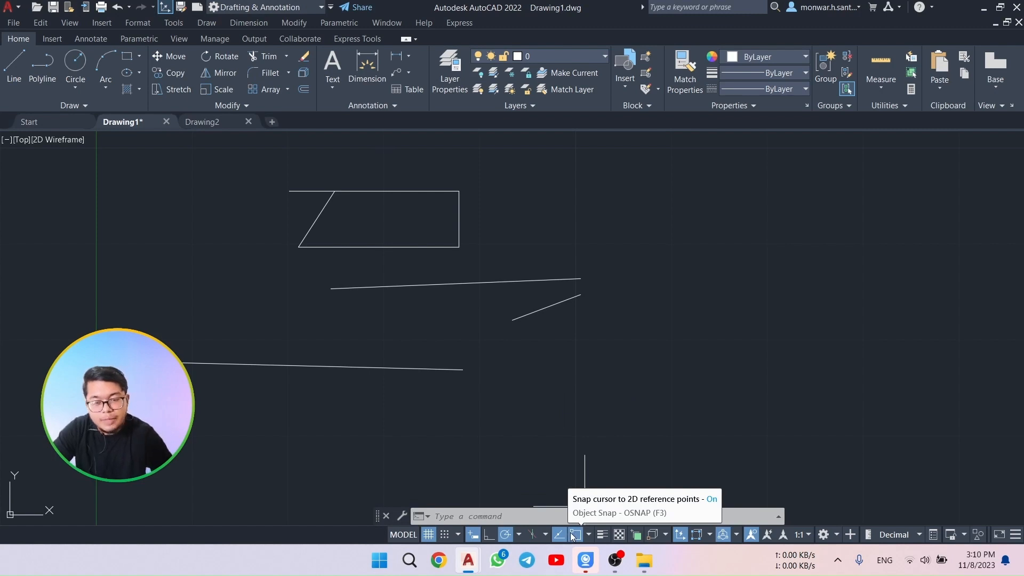
left_click(589, 535)
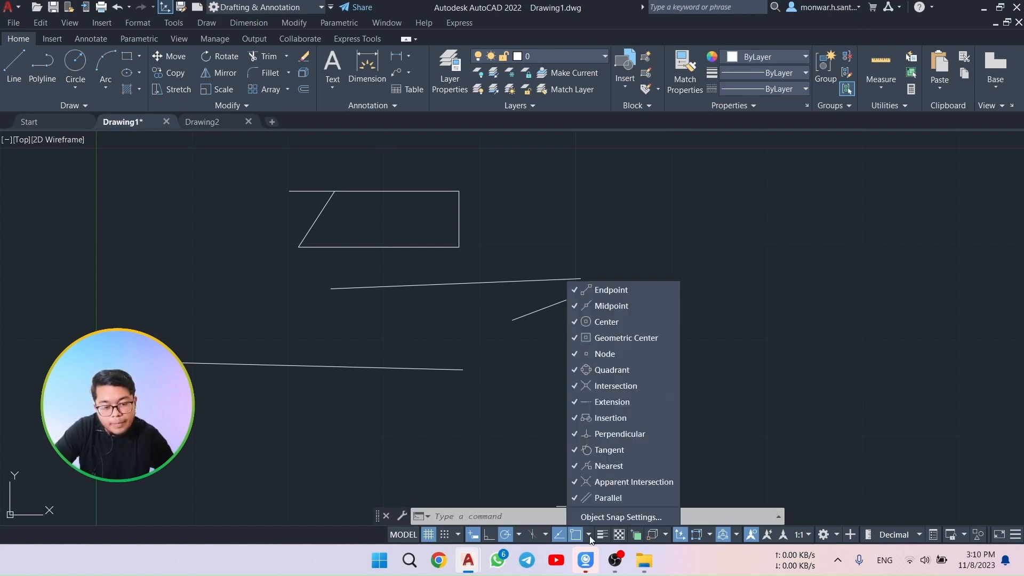
left_click(586, 291)
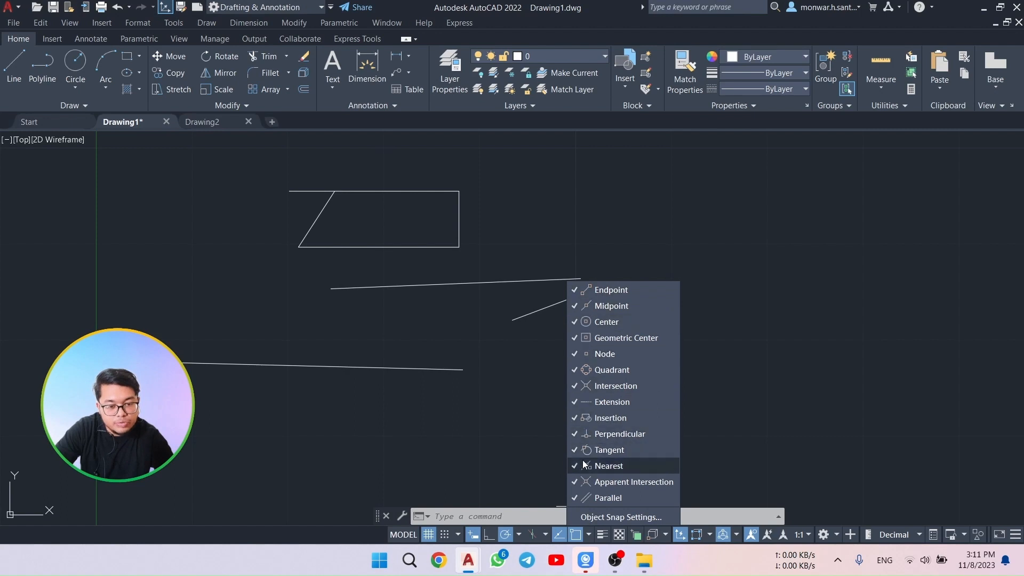
Draw a long right triangle beside the existing lines, with a horizontal upper edge and a short vertical side, snapping back to its start point
left_click(14, 67)
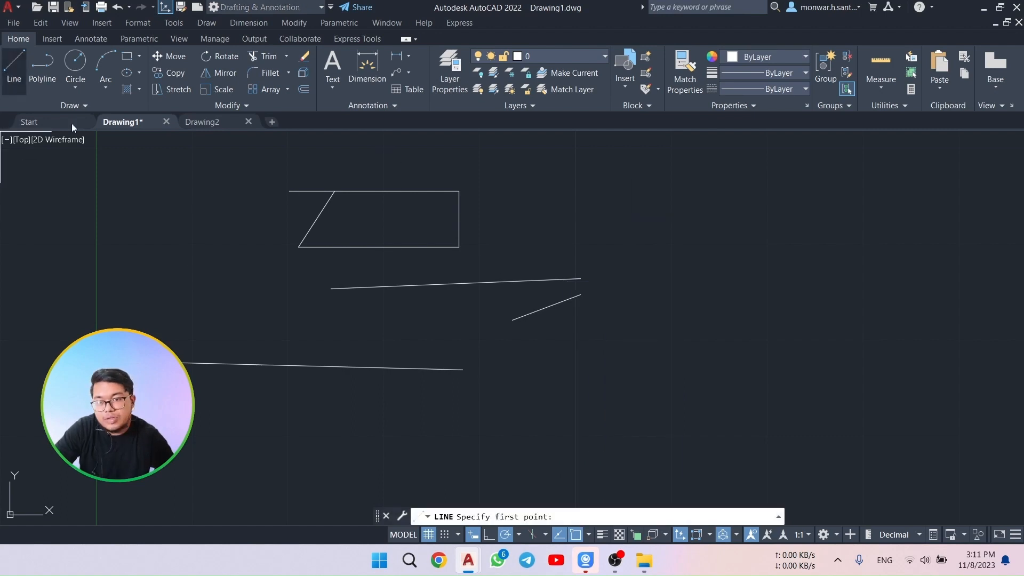
left_click(596, 360)
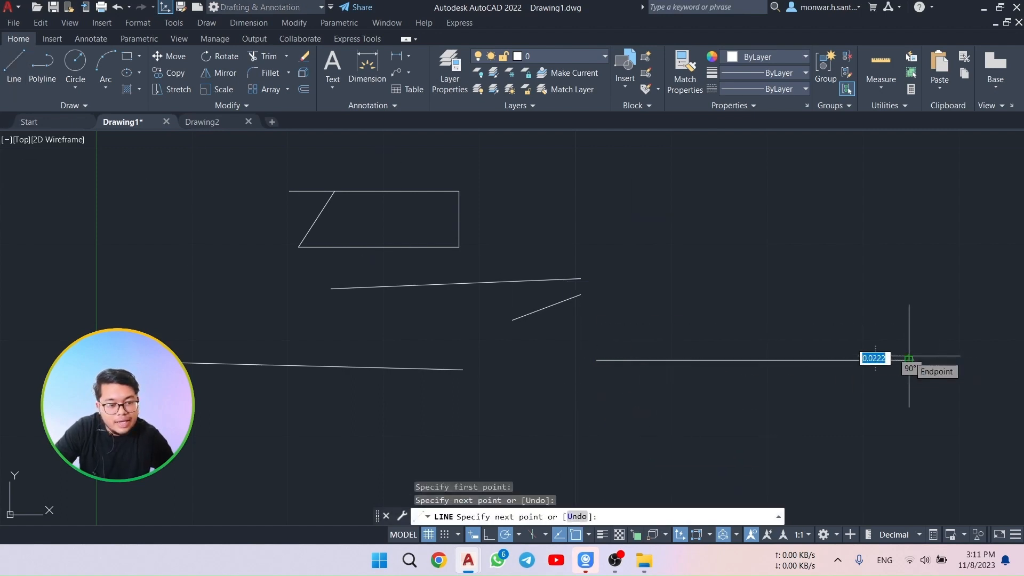
left_click(909, 359)
left_click(909, 420)
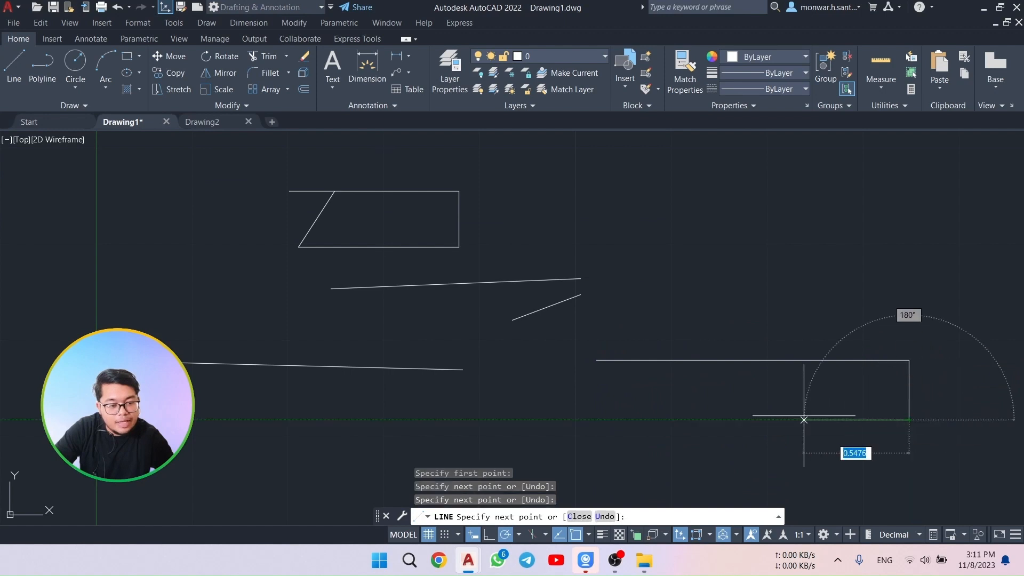
left_click(596, 360)
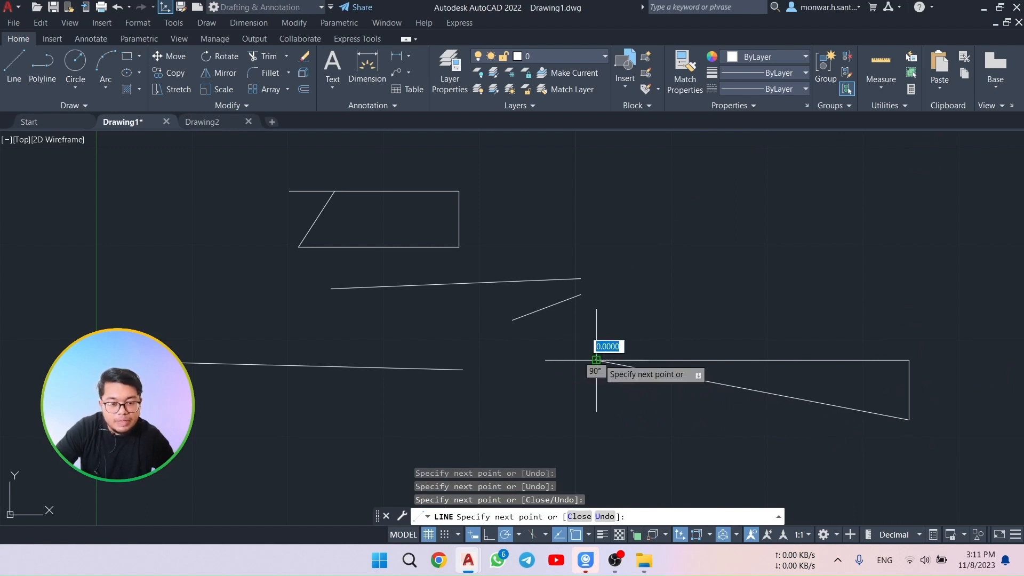
key("Escape")
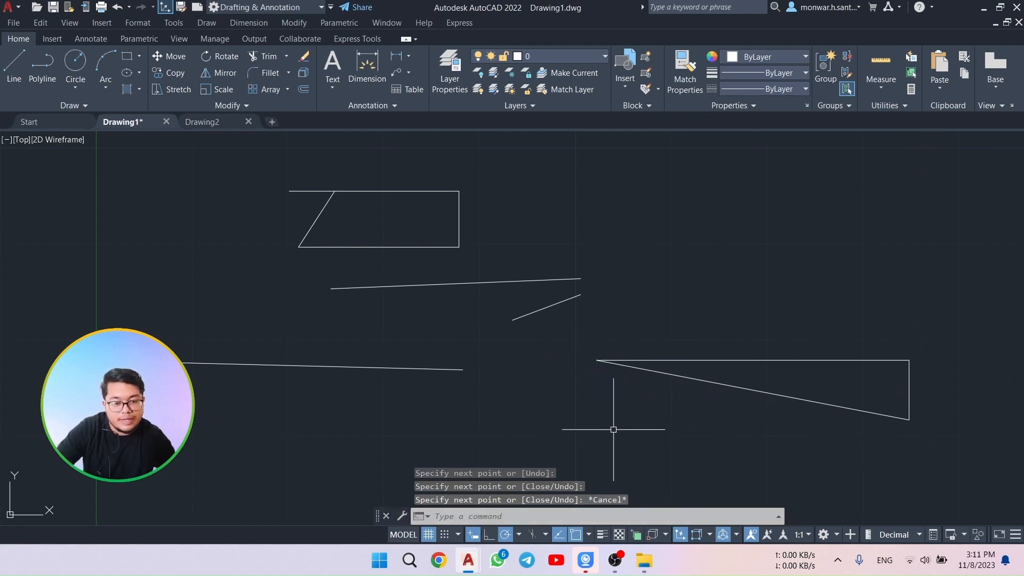
Switch Object Snap off and draw two connected lines above the triangle: a long, slightly rising one and a short one slanting back down
left_click(576, 534)
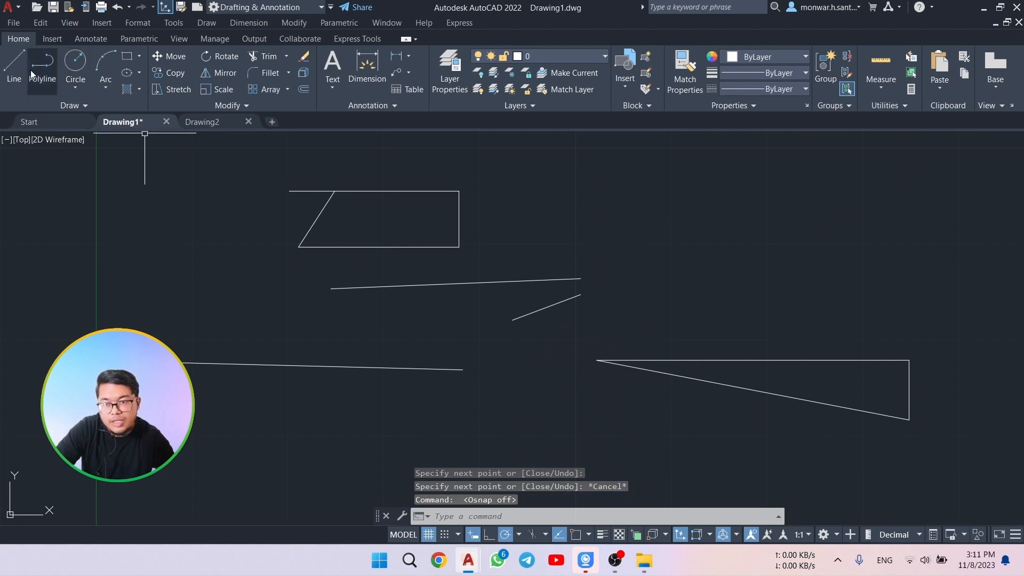
left_click(14, 66)
left_click(574, 213)
left_click(904, 201)
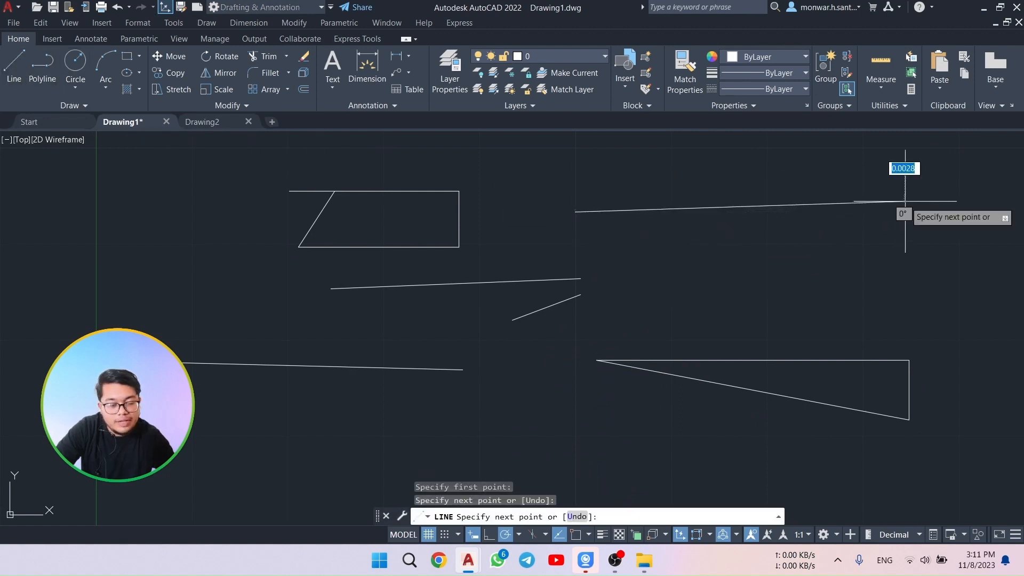
left_click(866, 268)
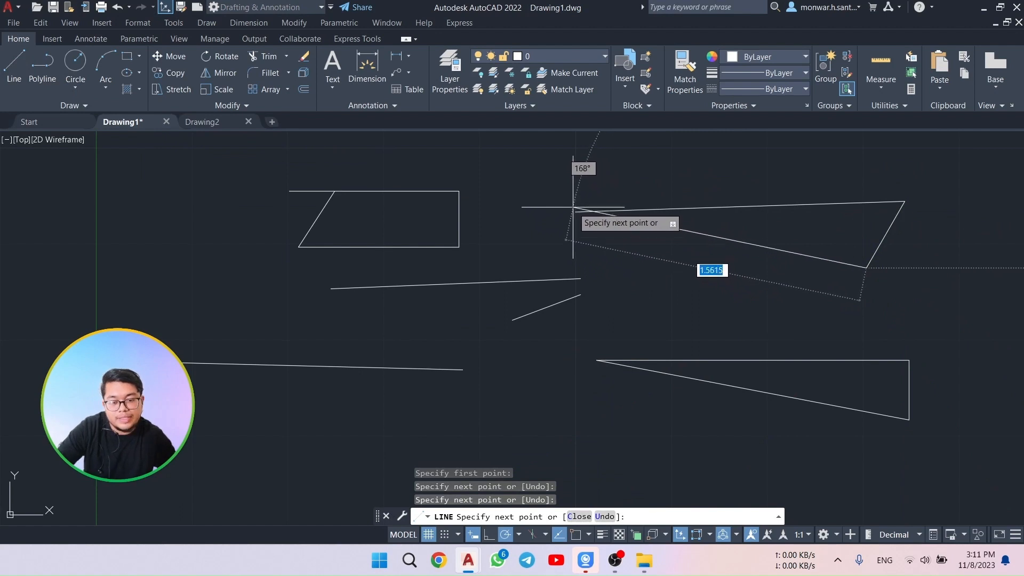
key("Escape")
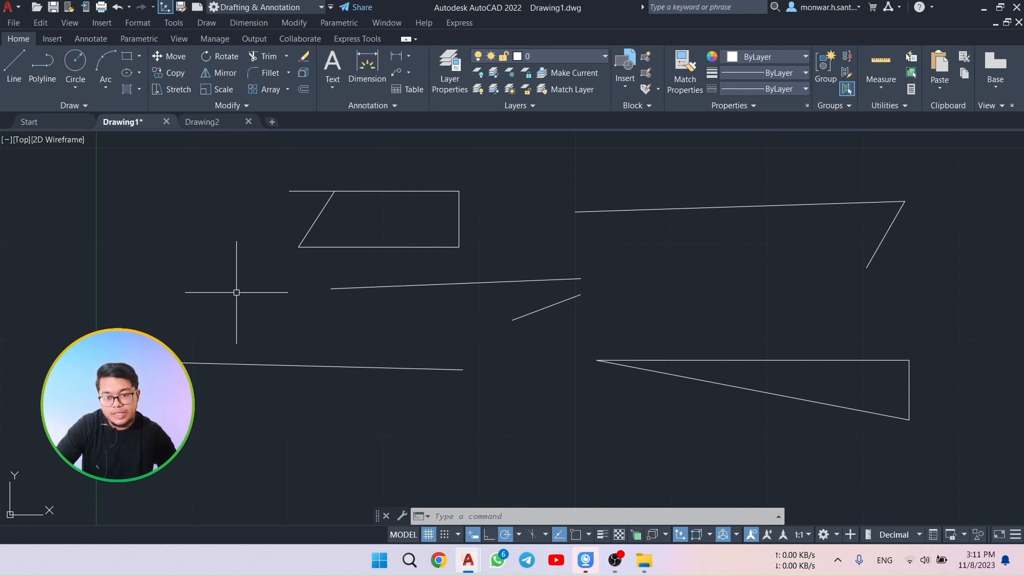
Try window and crossing lasso selections around the long lower line, clearing the selection after each attempt
mouse_move(197, 288)
left_mouse_down()
mouse_move(163, 288)
mouse_move(128, 320)
mouse_move(165, 411)
mouse_move(389, 420)
mouse_move(470, 395)
mouse_move(473, 344)
mouse_move(471, 356)
left_mouse_up()
mouse_move(244, 307)
left_mouse_down()
mouse_move(377, 331)
mouse_move(366, 411)
mouse_move(252, 411)
left_mouse_up()
key("Escape")
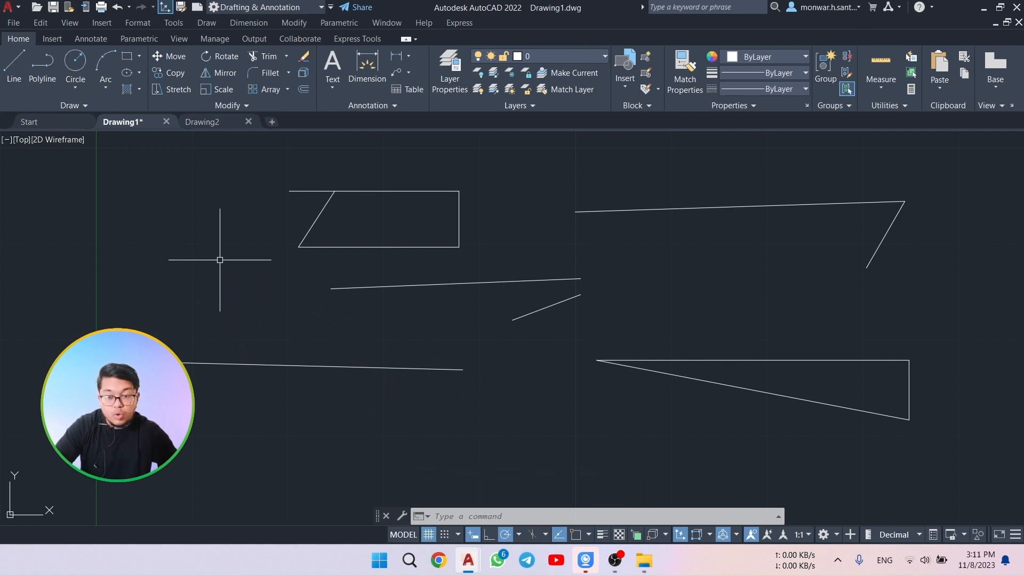
mouse_move(212, 256)
left_mouse_down()
mouse_move(155, 274)
mouse_move(123, 319)
mouse_move(134, 341)
left_mouse_up()
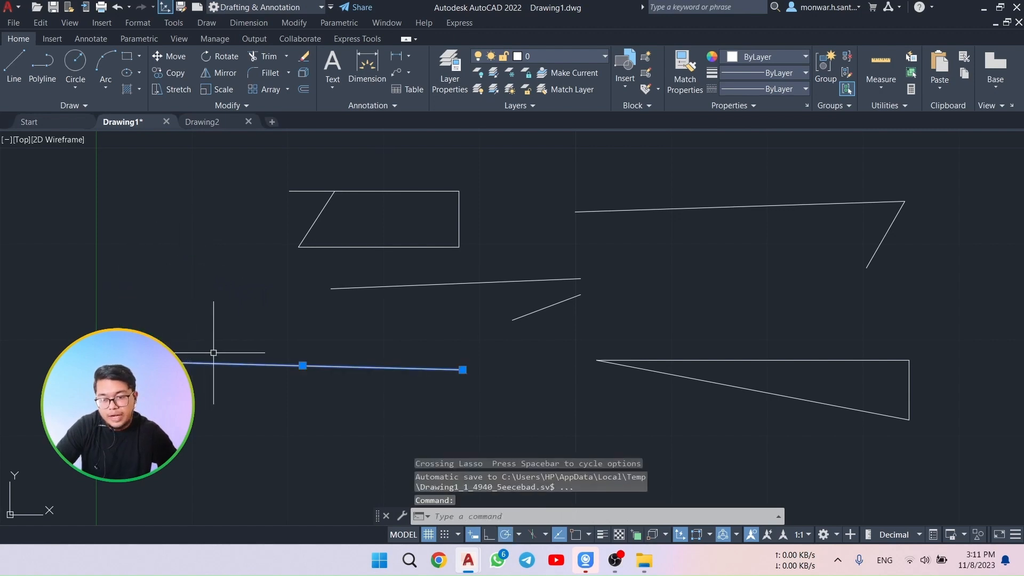
key("Escape")
mouse_move(153, 264)
left_mouse_down()
mouse_move(187, 291)
mouse_move(379, 314)
mouse_move(497, 345)
mouse_move(499, 411)
mouse_move(369, 439)
mouse_move(229, 416)
mouse_move(141, 326)
mouse_move(153, 266)
mouse_move(200, 402)
mouse_move(133, 368)
left_mouse_up()
key("Escape")
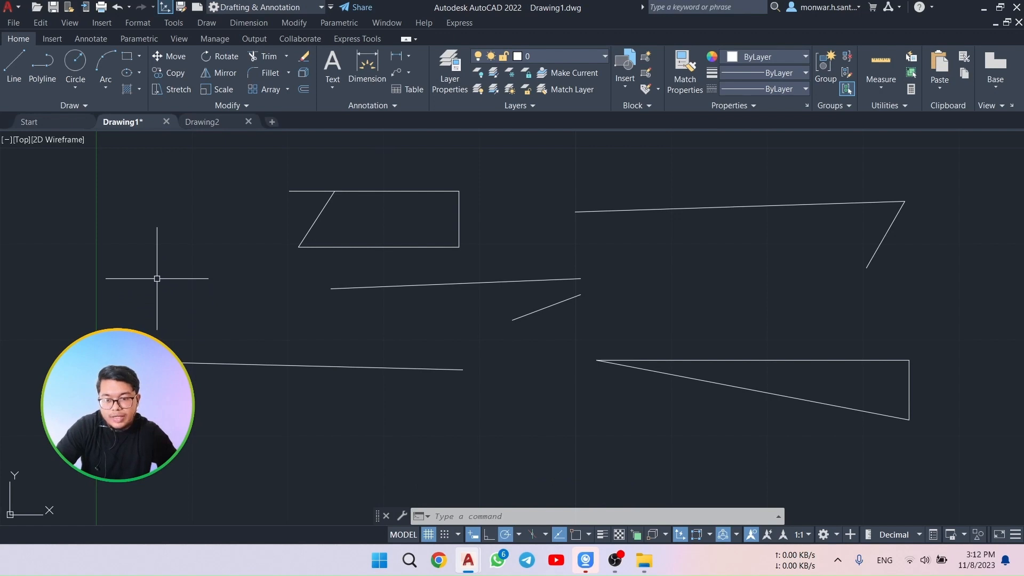
mouse_move(157, 280)
left_mouse_down()
mouse_move(201, 279)
mouse_move(218, 304)
mouse_move(205, 376)
mouse_move(140, 392)
mouse_move(115, 373)
mouse_move(163, 265)
mouse_move(78, 336)
mouse_move(216, 423)
mouse_move(269, 411)
left_mouse_up()
key("Escape")
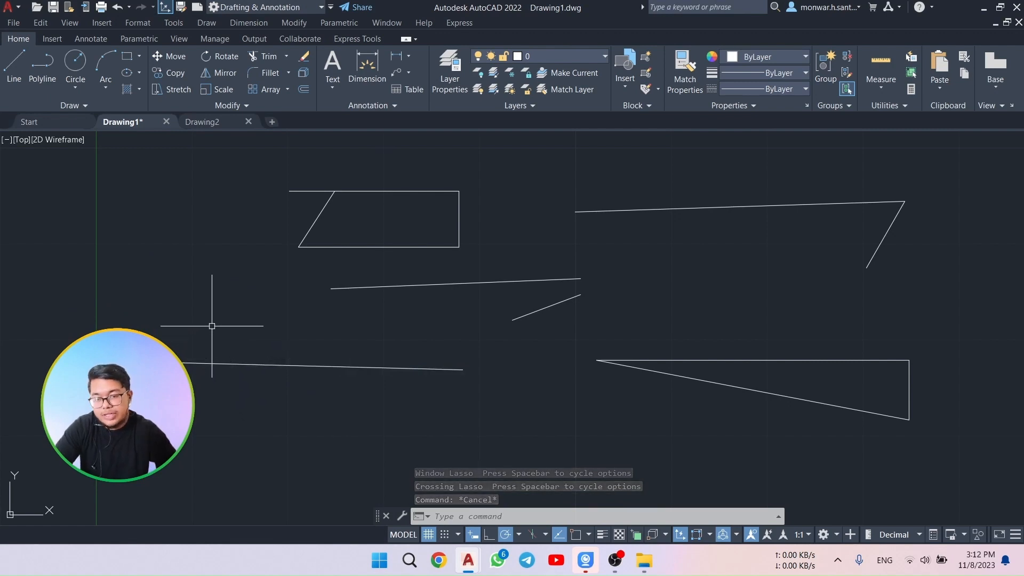
left_click_drag(174, 286, 212, 427)
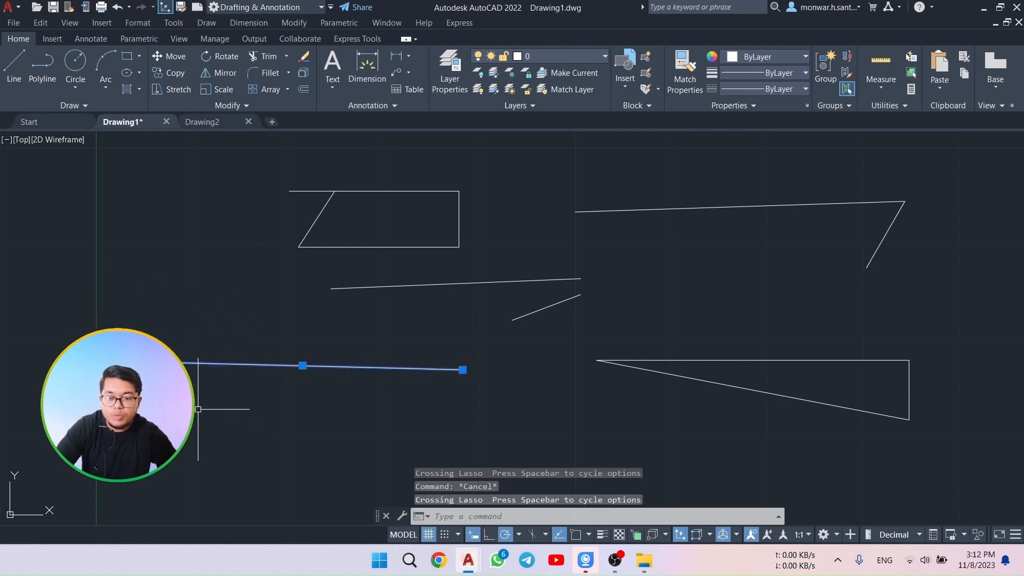
key("Escape")
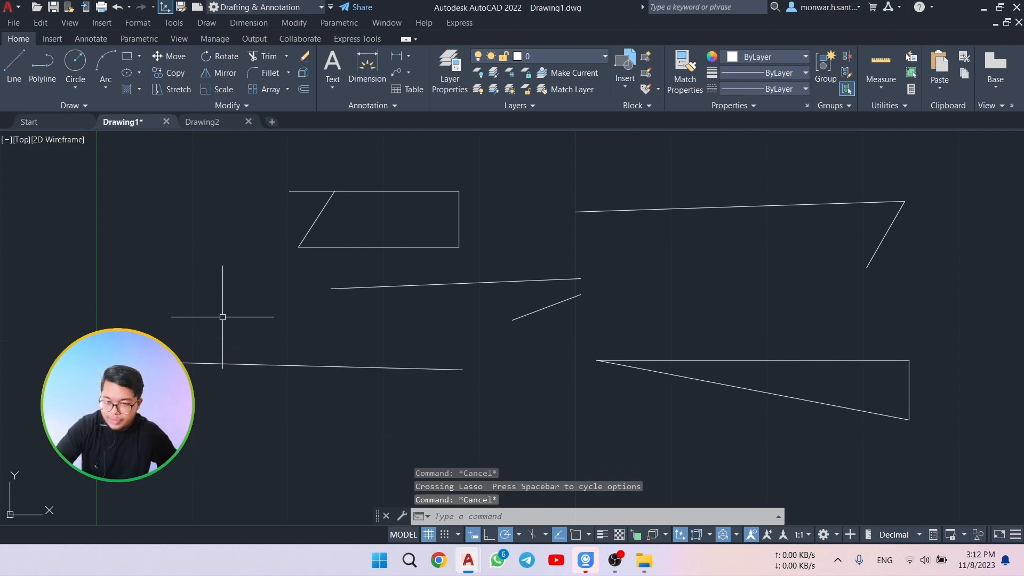
Start a rectangular window selection and a crossing selection in the empty area above the long lower line, cancelling each
left_click(139, 231)
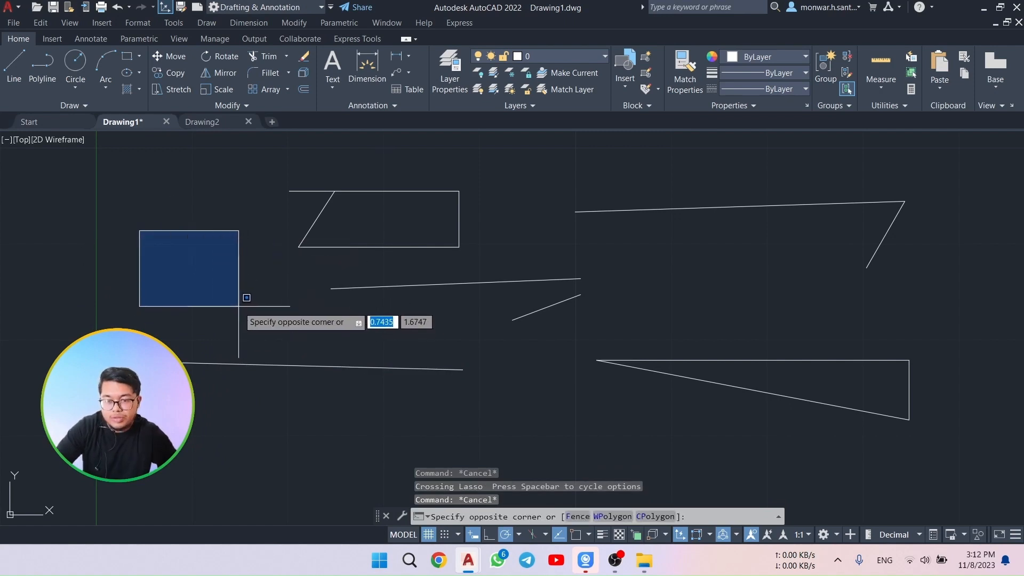
key("Escape")
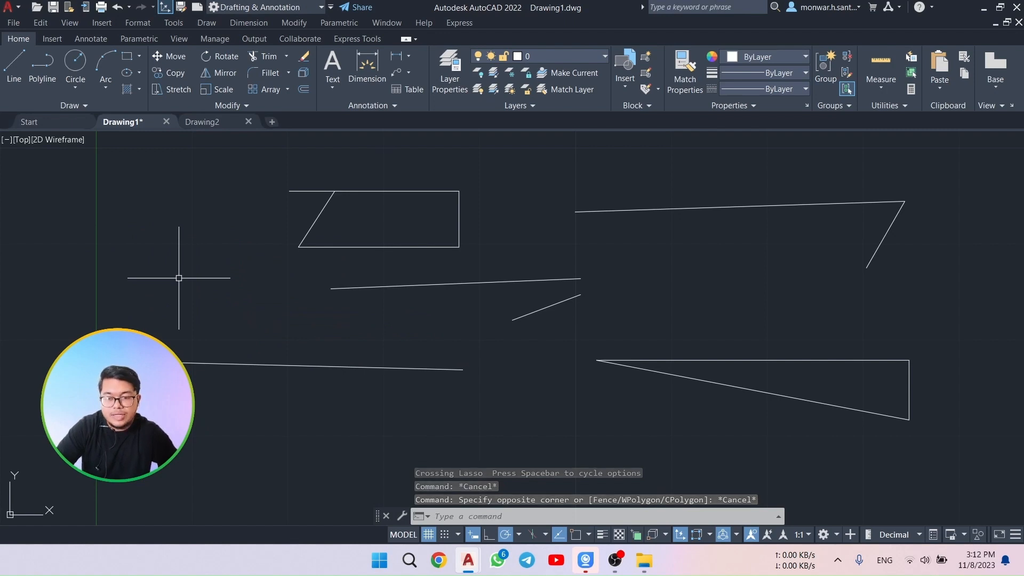
left_click(153, 263)
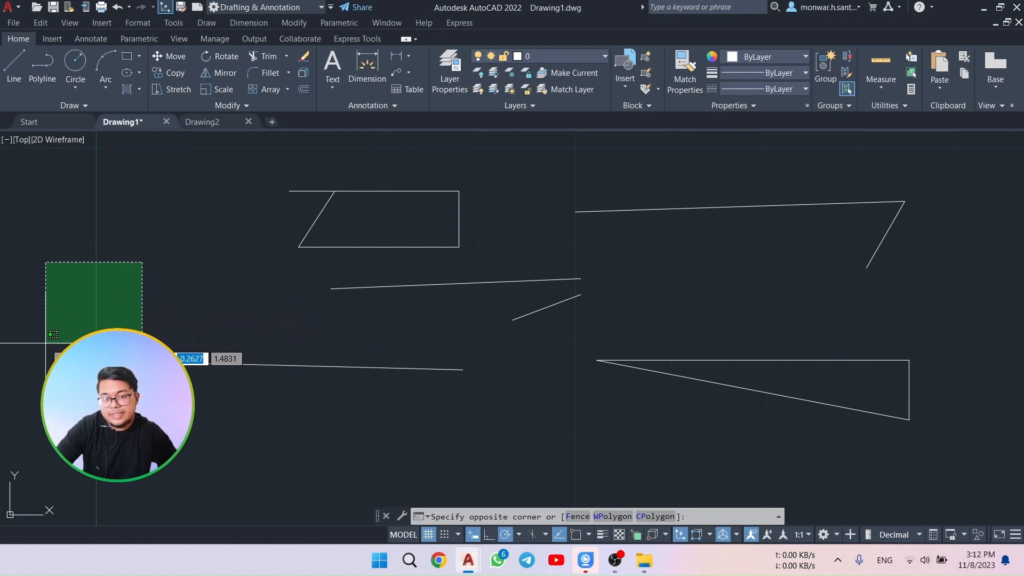
key("Escape")
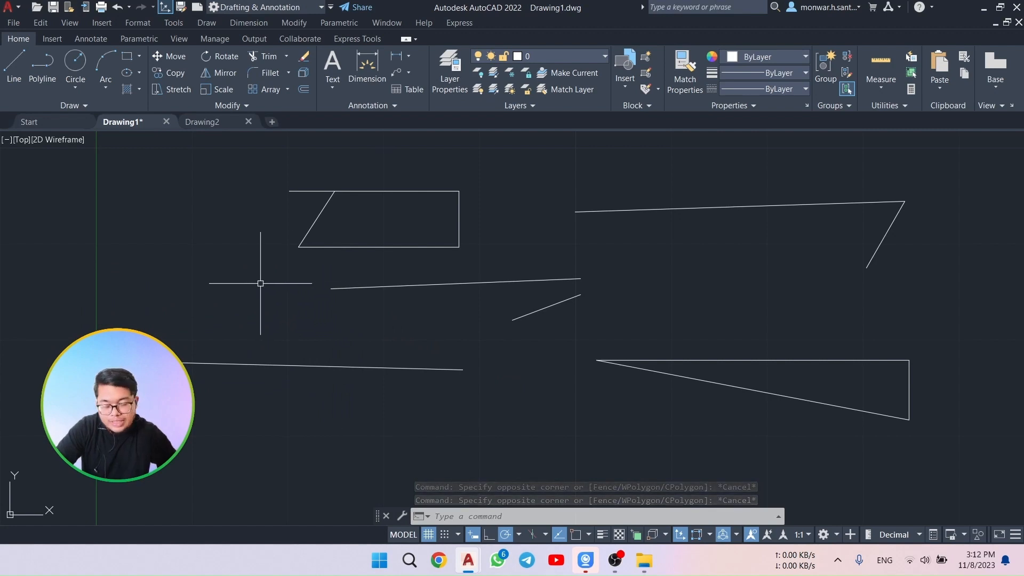
Open the Options dialog and examine its Files and Display settings, including the available color themes
right_click(229, 276)
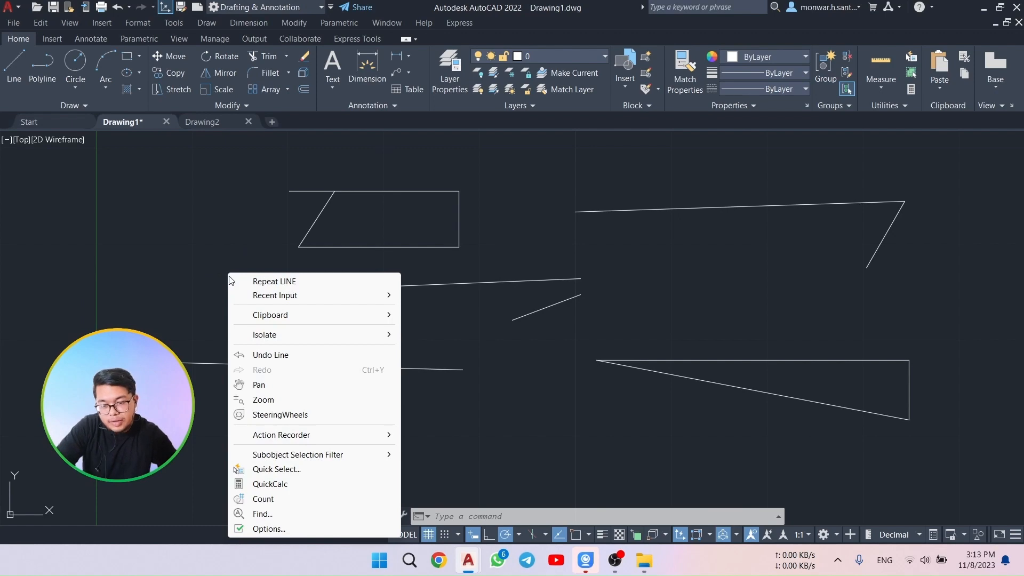
left_click(290, 527)
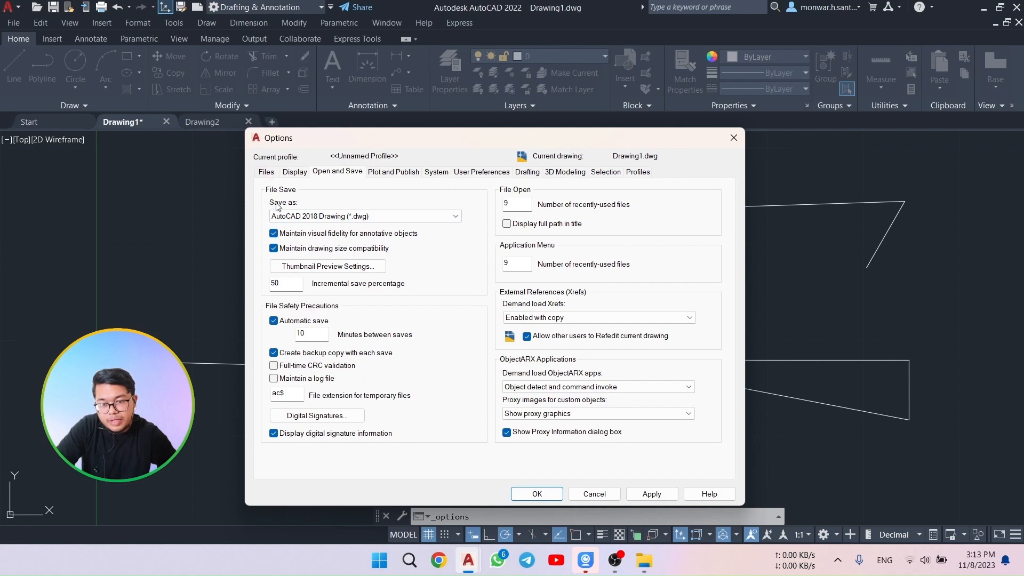
left_click(266, 173)
left_click(289, 173)
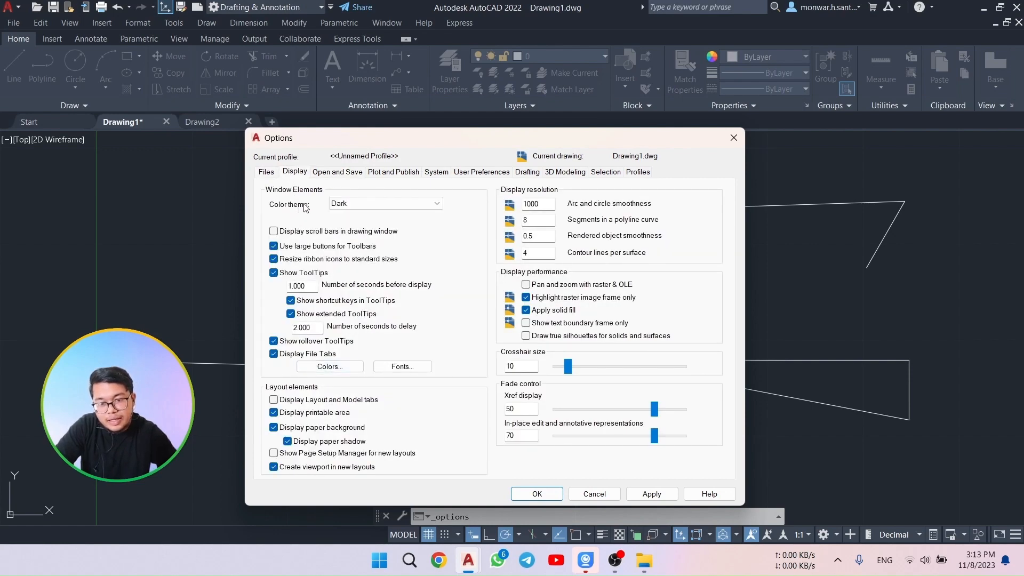
left_click(361, 205)
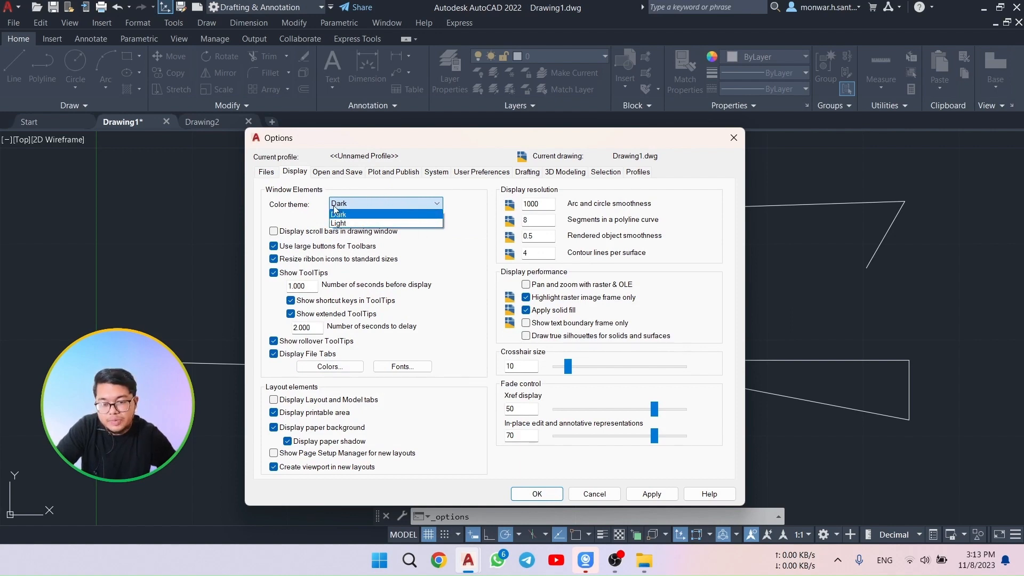
Slightly enlarge the AutoSnap marker in the drafting options and try adjusting the aperture size
left_click(486, 176)
left_click(524, 173)
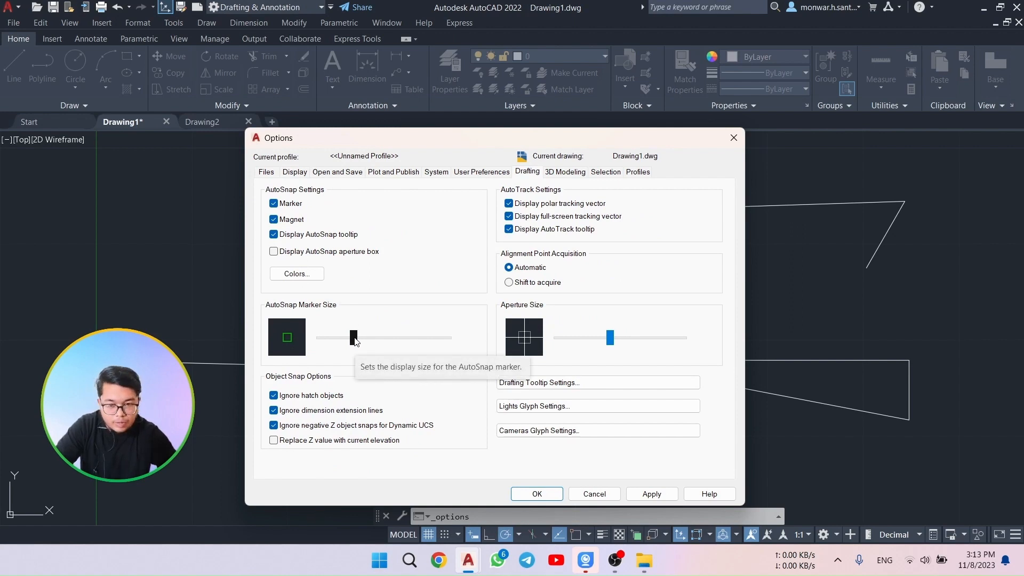
mouse_move(354, 341)
left_mouse_down()
mouse_move(445, 345)
mouse_move(339, 357)
mouse_move(351, 359)
mouse_move(318, 309)
mouse_move(327, 338)
mouse_move(372, 341)
mouse_move(361, 347)
left_mouse_up()
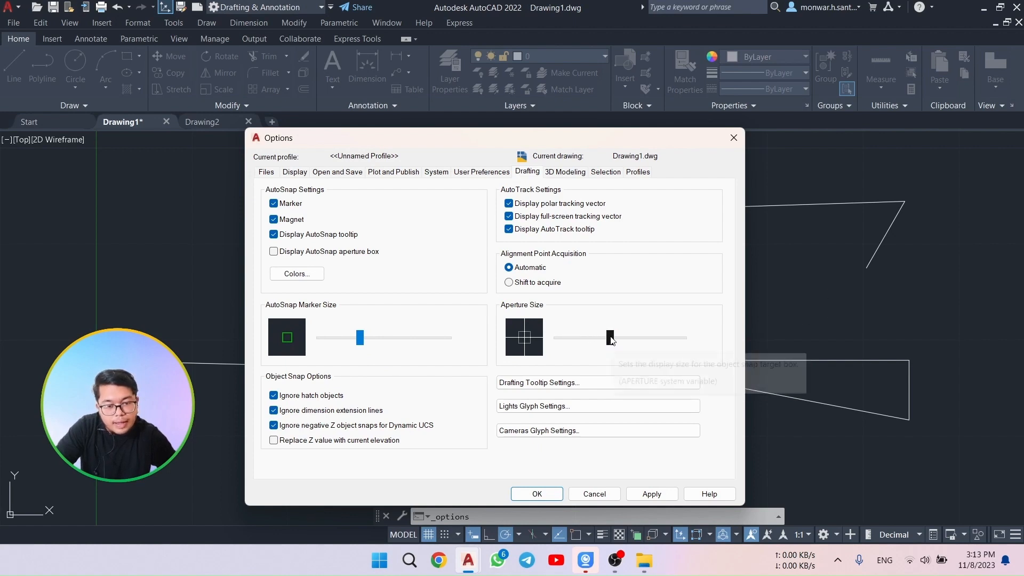
mouse_move(604, 337)
left_mouse_down()
mouse_move(633, 339)
mouse_move(611, 341)
left_mouse_up()
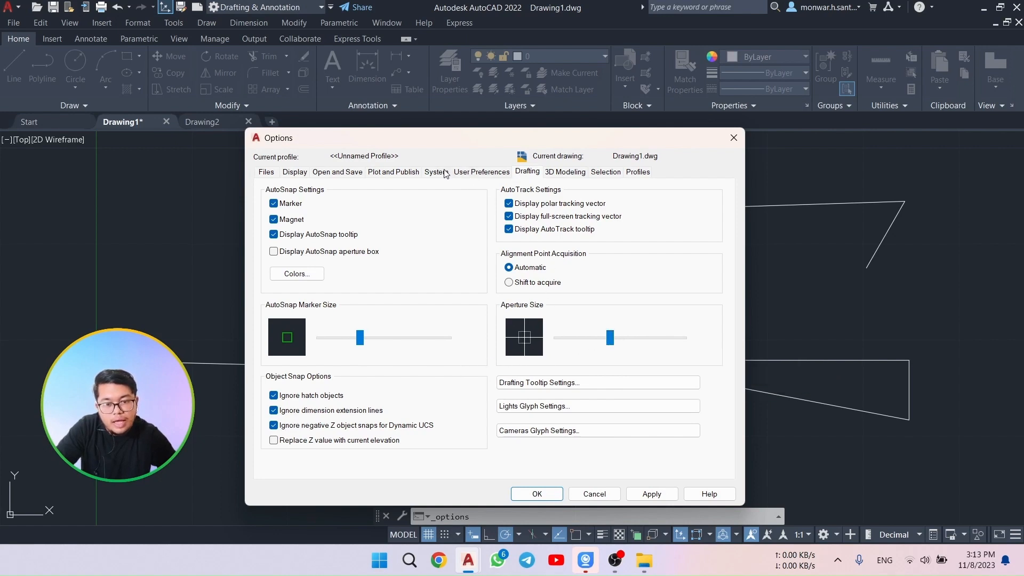
Slightly increase the pickbox size and the grip size in the selection options, and accept the changes
left_click(606, 172)
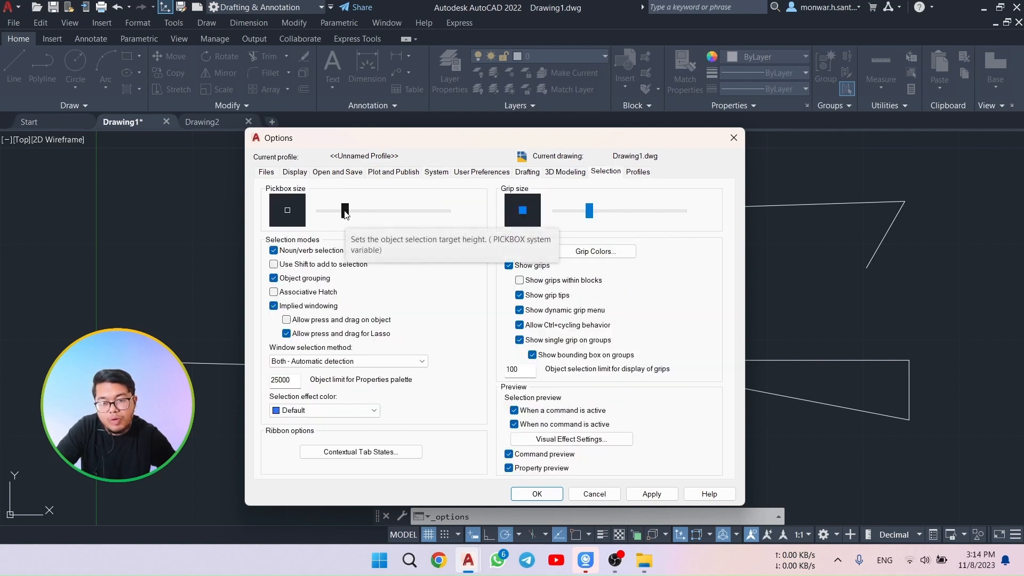
left_click_drag(345, 210, 359, 208)
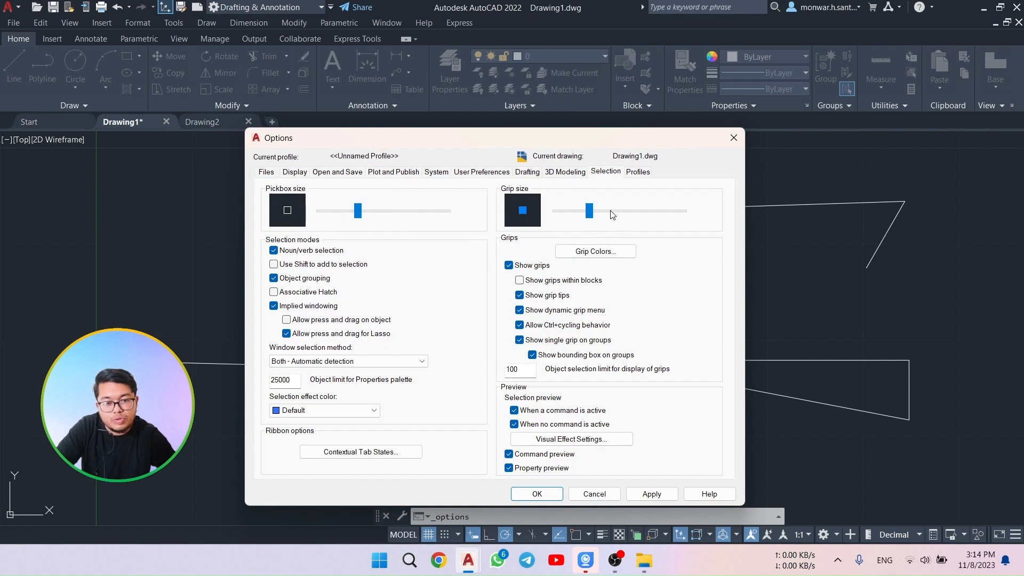
left_click_drag(590, 211, 596, 210)
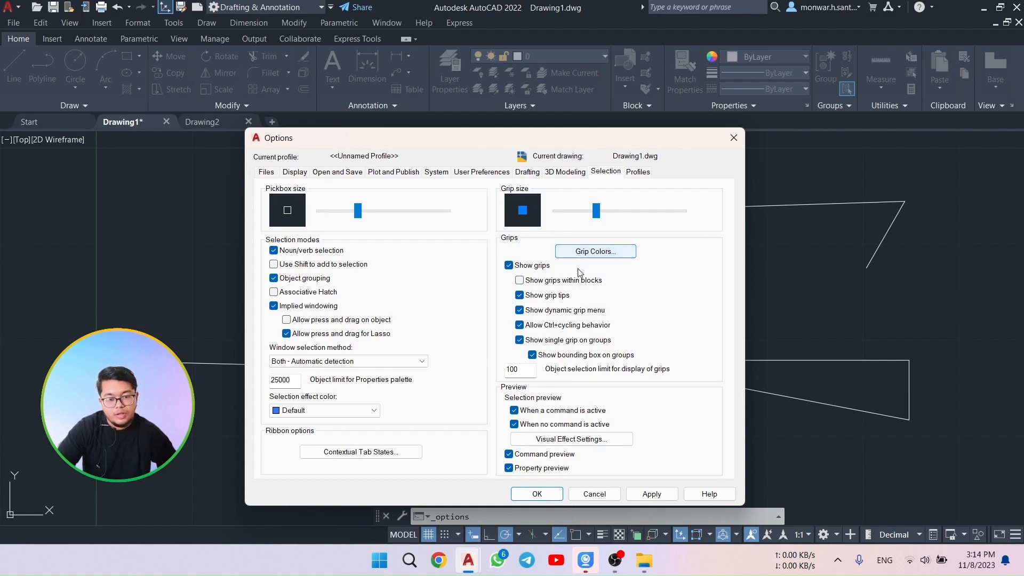
left_click(536, 494)
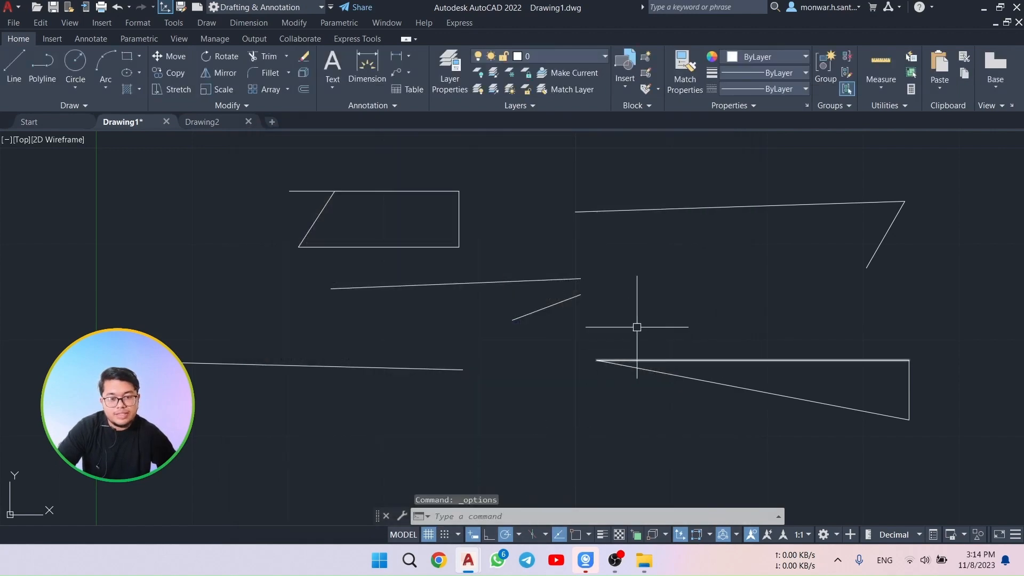
mouse_move(359, 285)
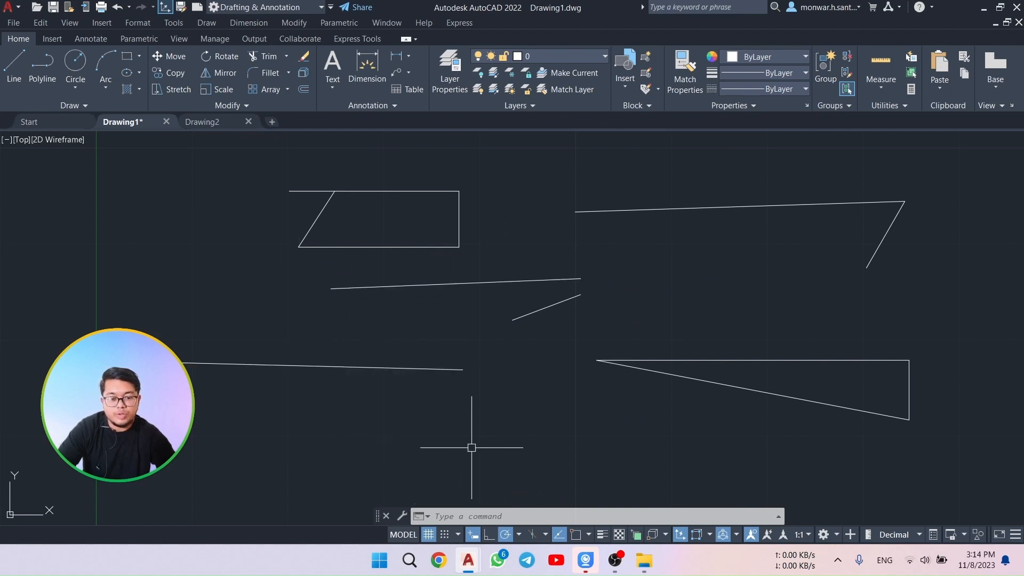
mouse_move(612, 564)
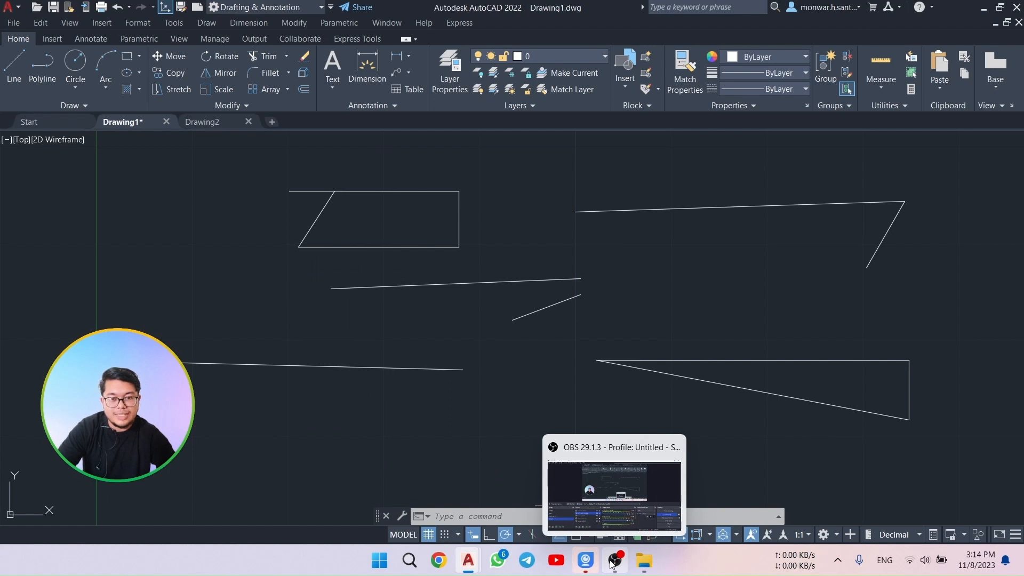